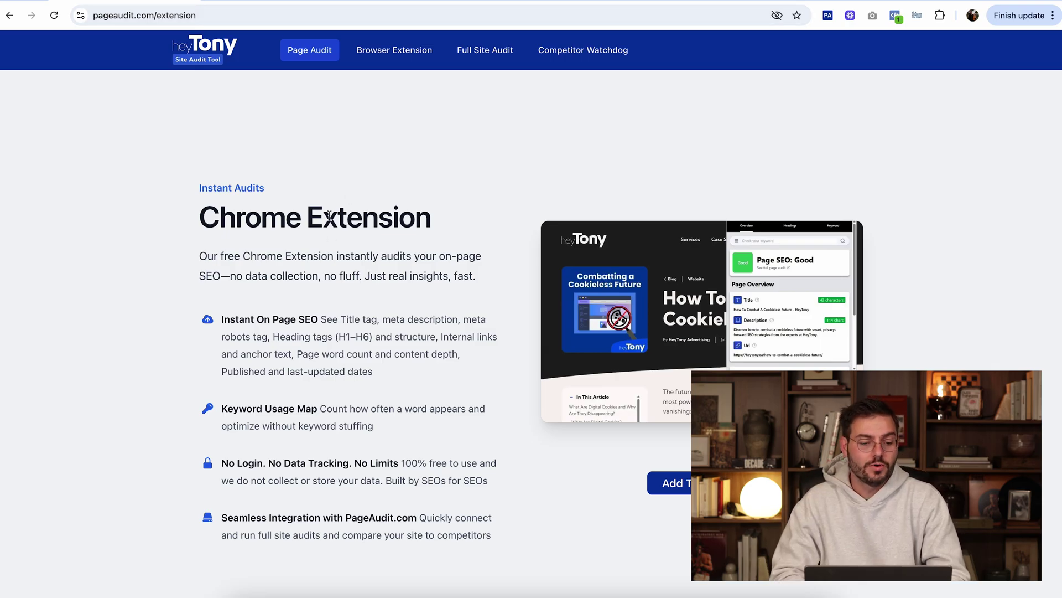
Skim the Page Audit extension's features on pageaudit.com/extension, then open its Chrome Web Store listing.
{"action": "left_click_drag", "start_coordinate": [314, 216], "coordinate": [366, 217]}
{"action": "left_click_drag", "start_coordinate": [440, 223], "coordinate": [299, 219]}
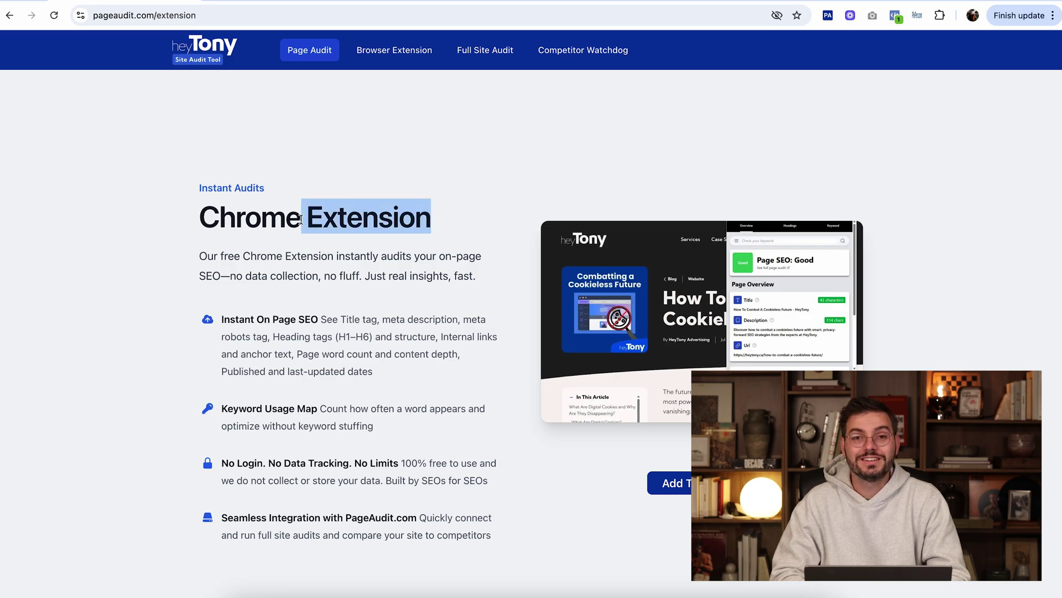
{"action": "left_click", "coordinate": [299, 219]}
{"action": "scroll", "coordinate": [310, 216], "scroll_direction": "down", "scroll_amount": 5}
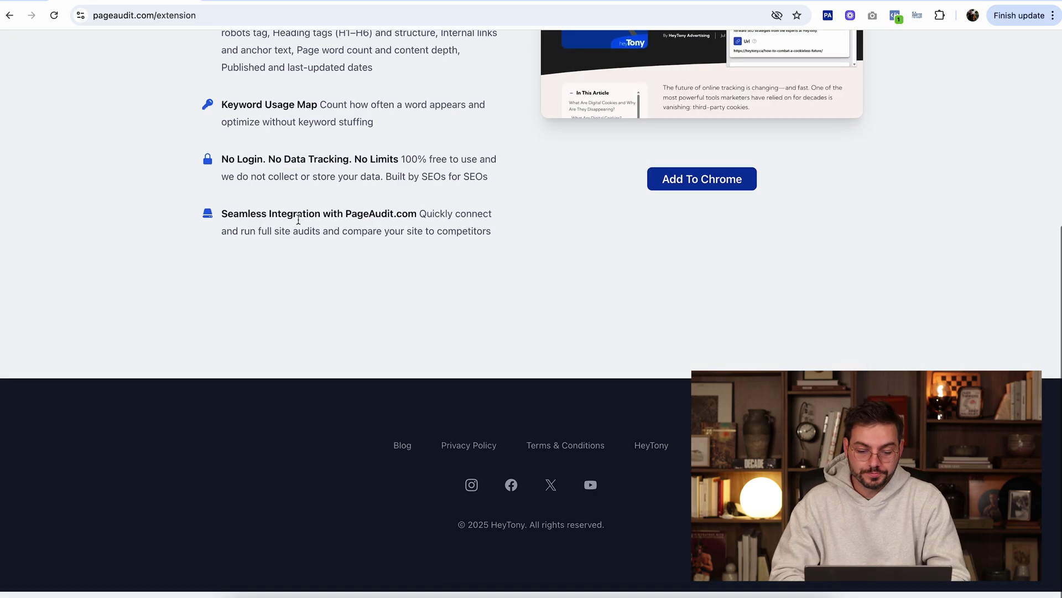
{"action": "scroll", "coordinate": [332, 211], "scroll_direction": "up", "scroll_amount": 5}
{"action": "left_click_drag", "start_coordinate": [348, 202], "coordinate": [440, 354]}
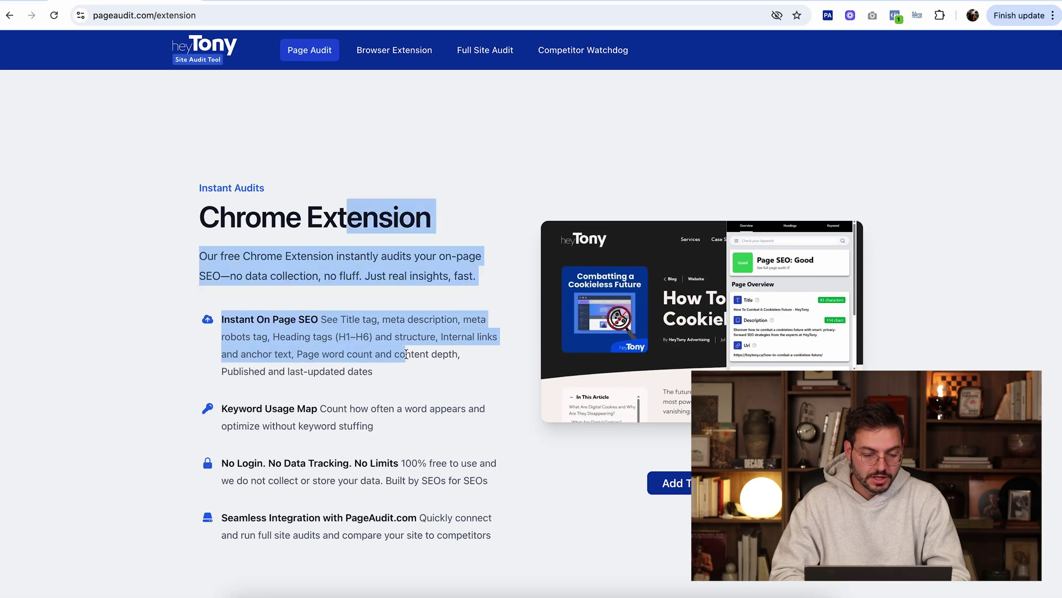
{"action": "left_click", "coordinate": [410, 380]}
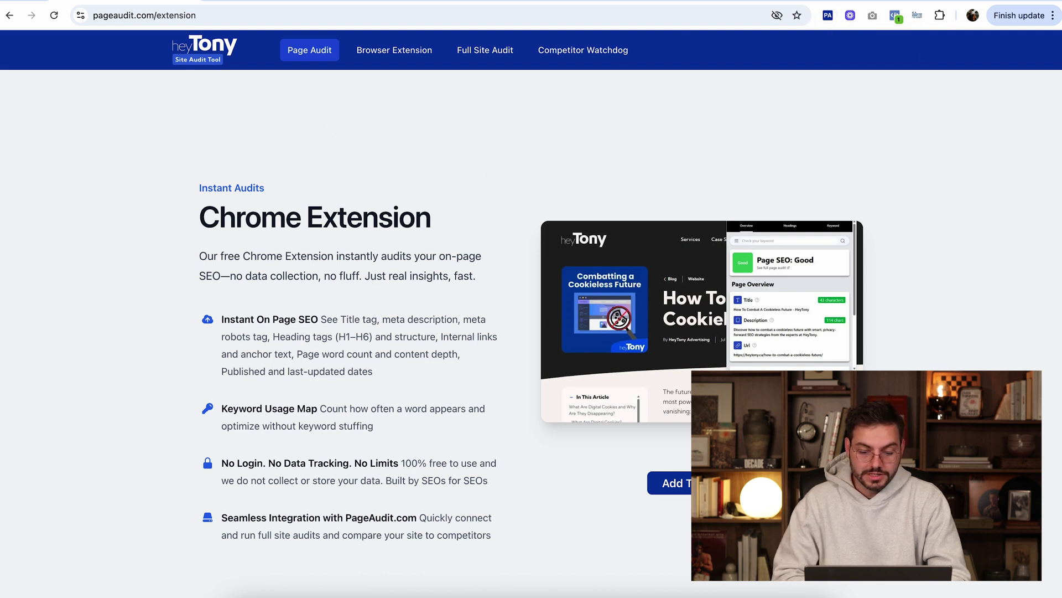
{"action": "left_click", "coordinate": [670, 483]}
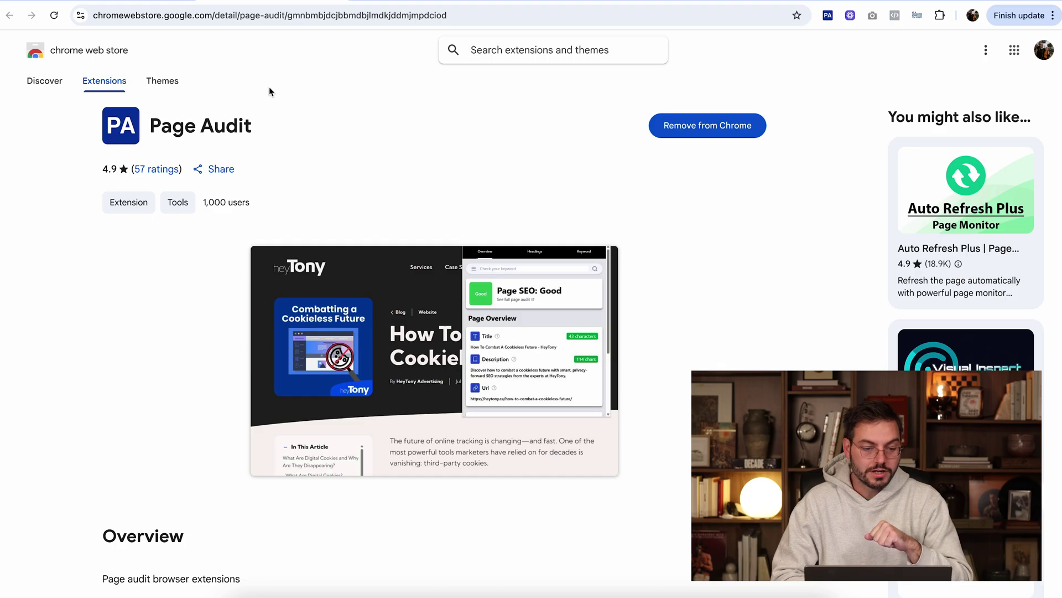
Cycle through the browser tabs from pageaudit.com/extension to the heytony.ca homepage tab.
{"action": "key", "text": "slash"}
{"action": "key", "text": "ctrl+Tab"}
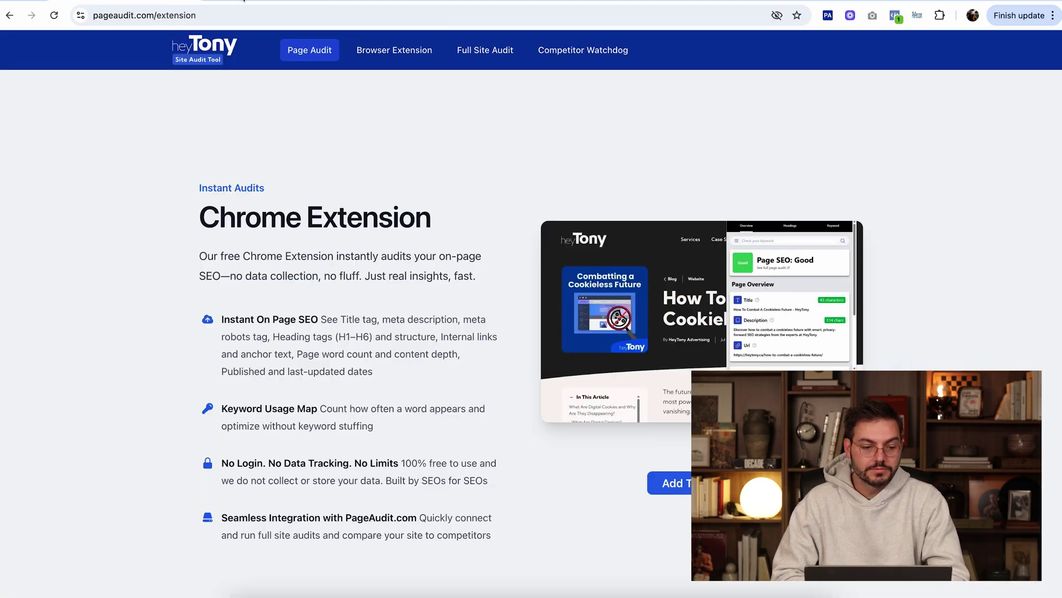
{"action": "key", "text": "ctrl+Tab"}
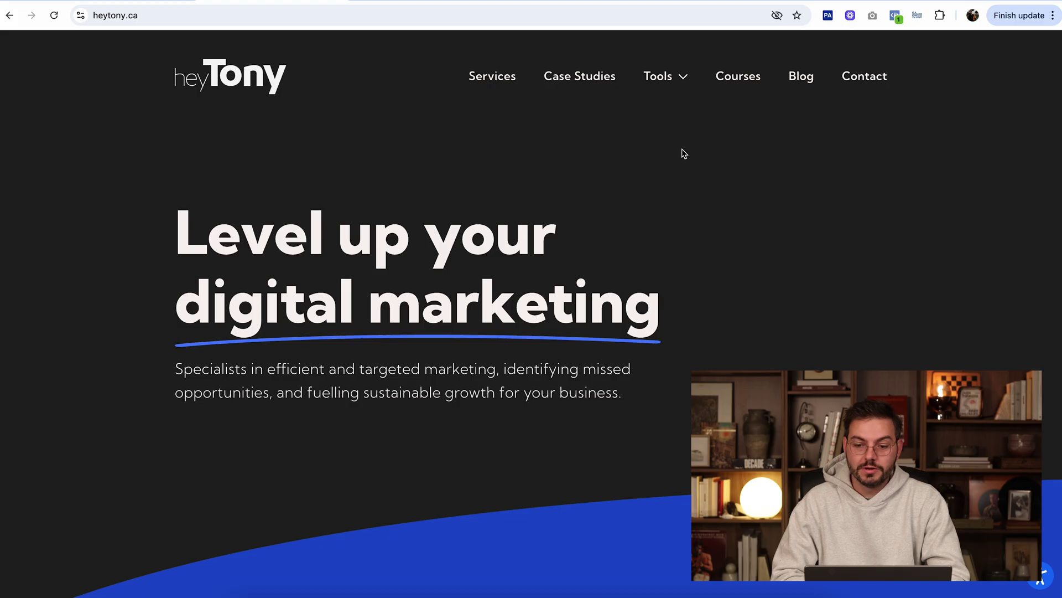
Run Page Audit on heytony.ca, scroll its title, description, word count and headings overview, then open Headings.
{"action": "left_click", "coordinate": [828, 16]}
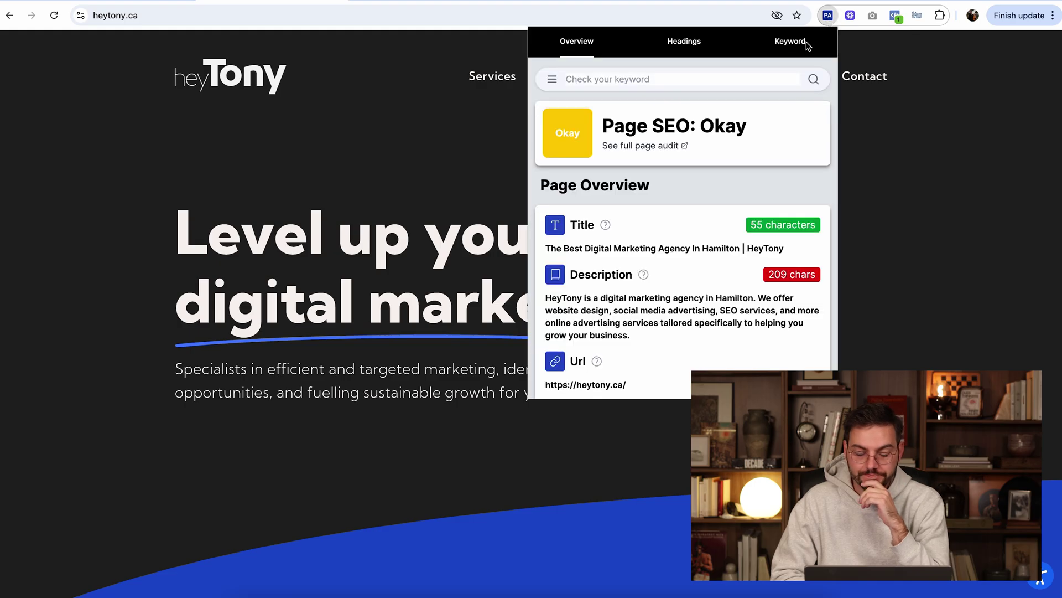
{"action": "scroll", "coordinate": [699, 210], "scroll_direction": "down", "scroll_amount": 1}
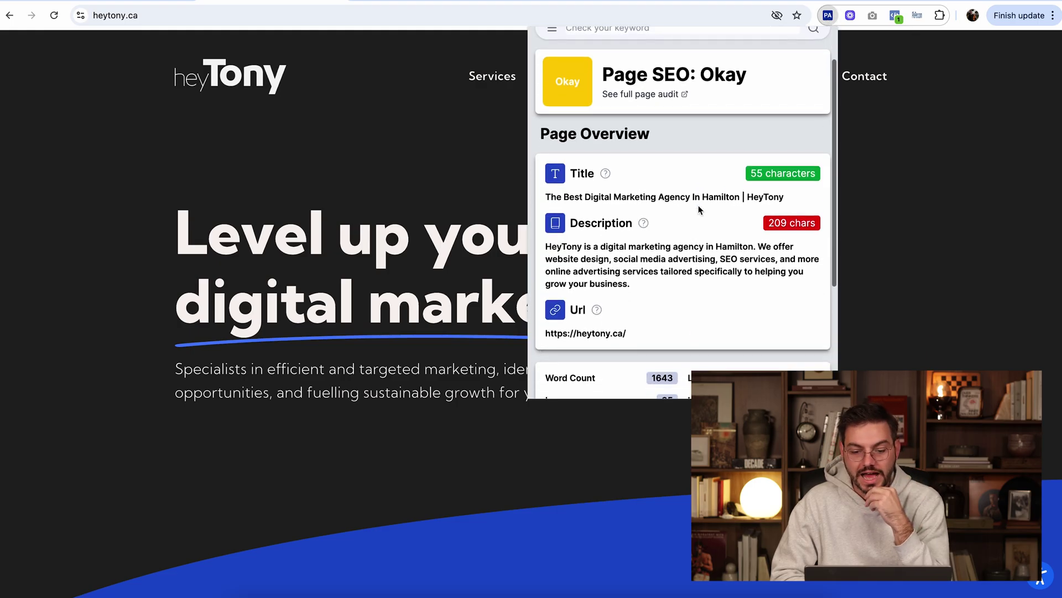
{"action": "scroll", "coordinate": [699, 210], "scroll_direction": "down", "scroll_amount": 1}
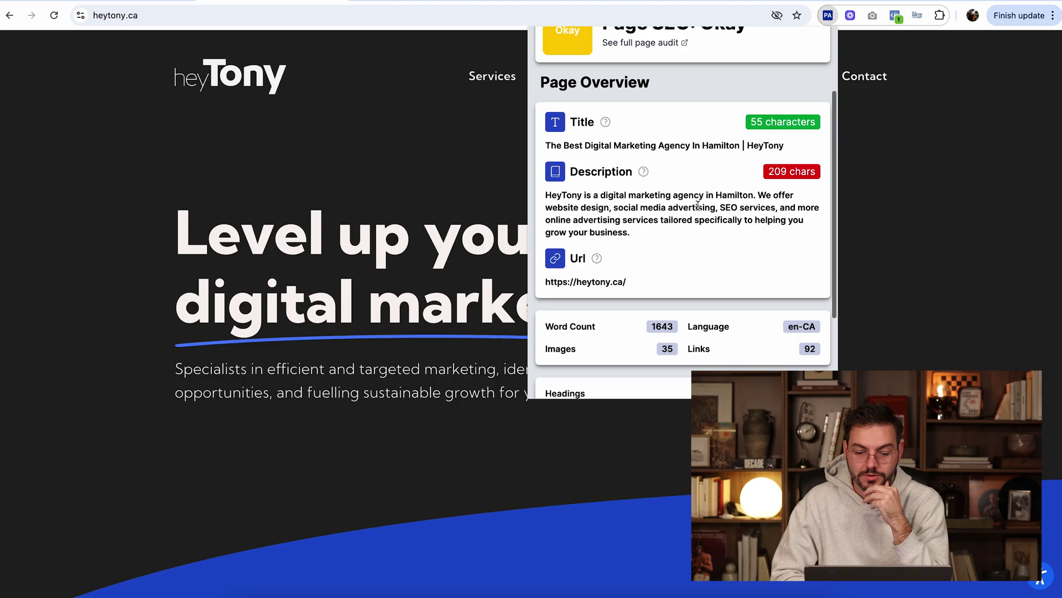
{"action": "left_click_drag", "start_coordinate": [634, 289], "coordinate": [580, 282]}
{"action": "left_click", "coordinate": [581, 283]}
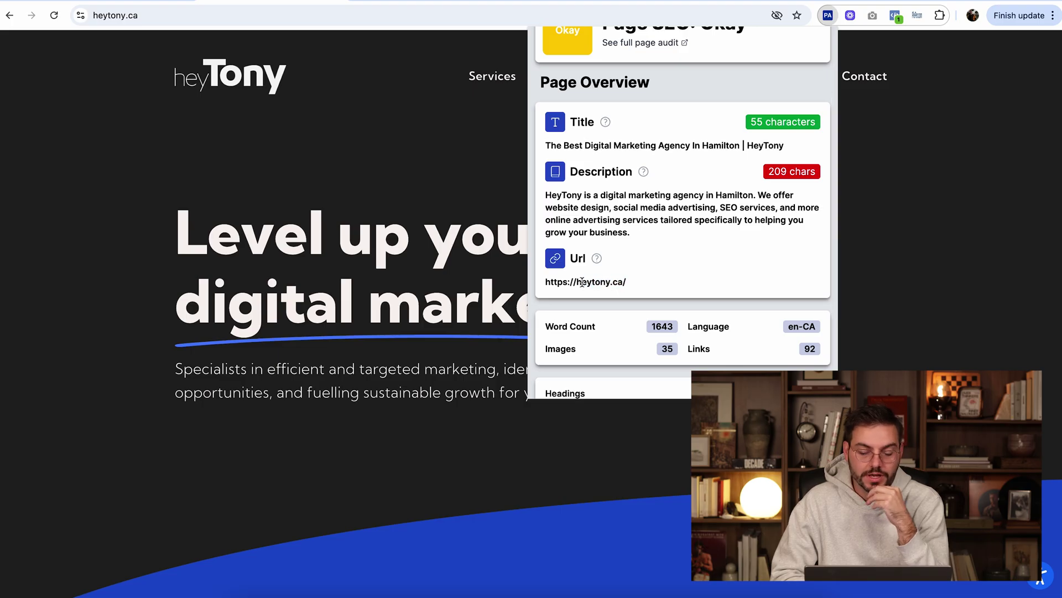
{"action": "scroll", "coordinate": [582, 285], "scroll_direction": "down", "scroll_amount": 1}
{"action": "scroll", "coordinate": [586, 284], "scroll_direction": "down", "scroll_amount": 1}
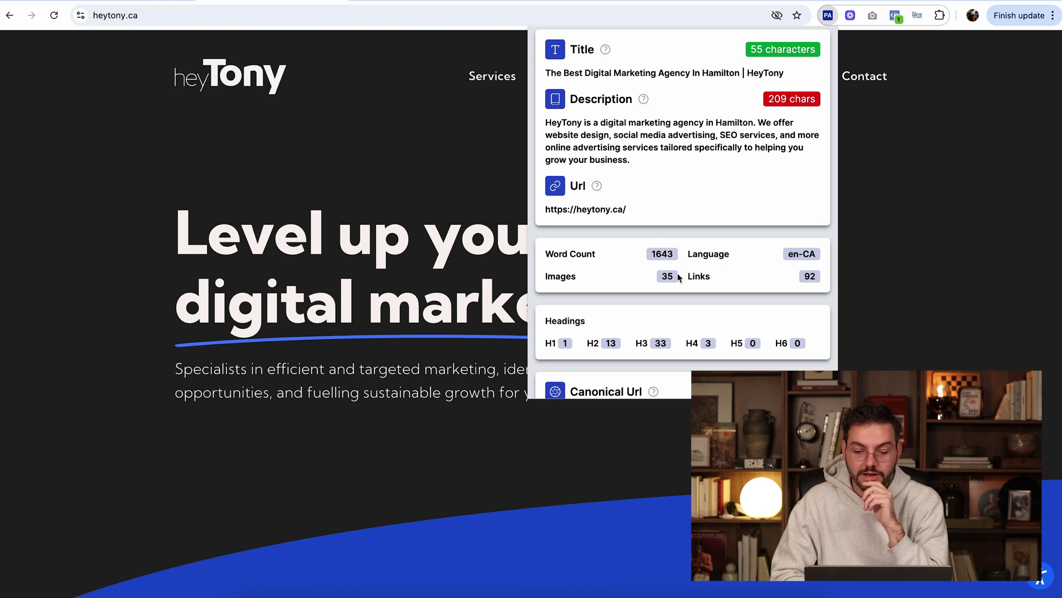
{"action": "scroll", "coordinate": [812, 274], "scroll_direction": "down", "scroll_amount": 1}
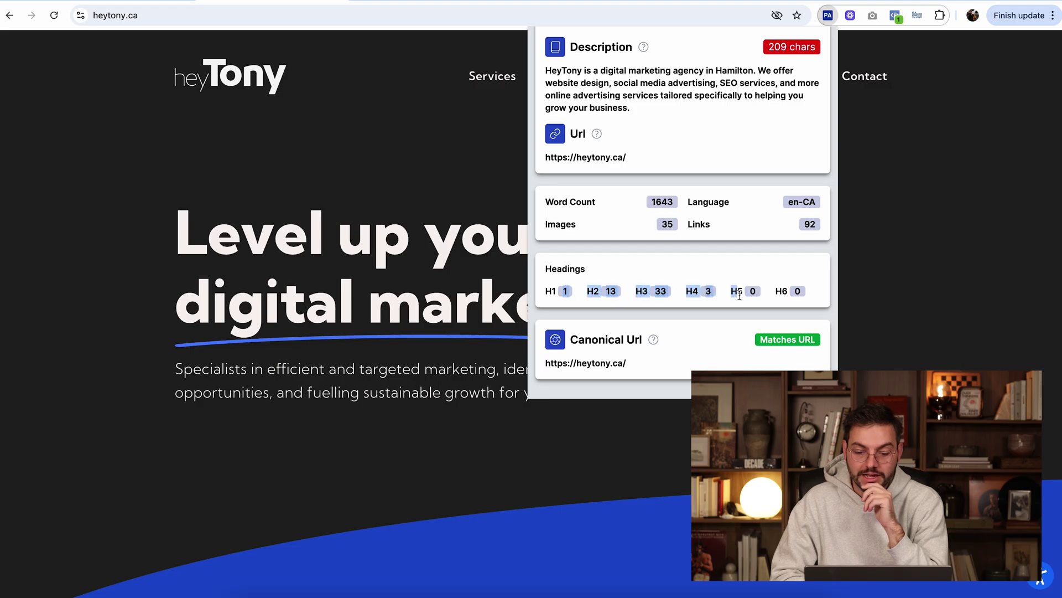
{"action": "scroll", "coordinate": [707, 294], "scroll_direction": "down", "scroll_amount": 1}
{"action": "scroll", "coordinate": [706, 290], "scroll_direction": "up", "scroll_amount": 5}
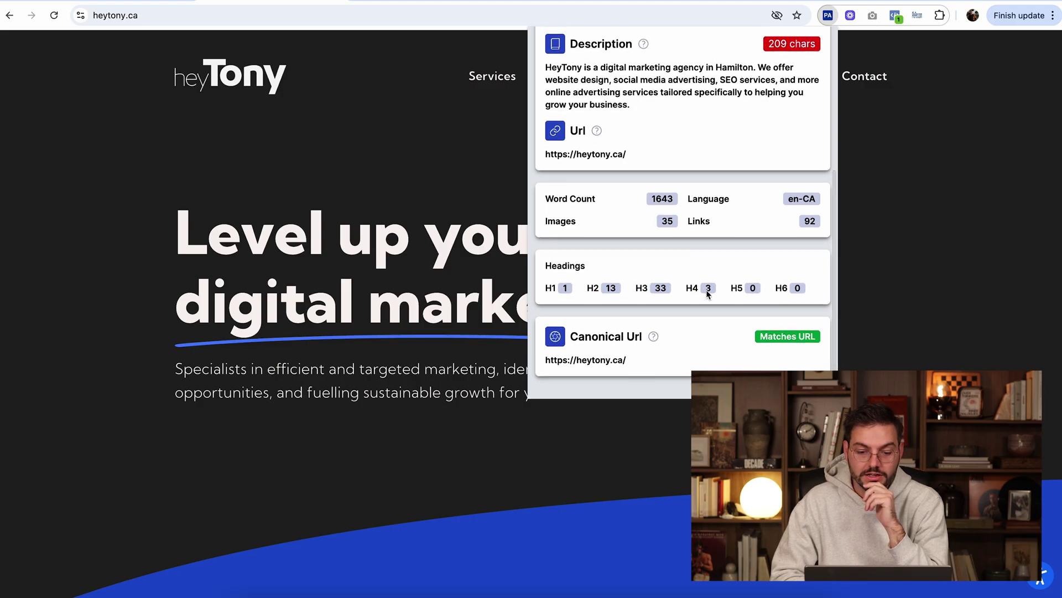
{"action": "left_click", "coordinate": [684, 41]}
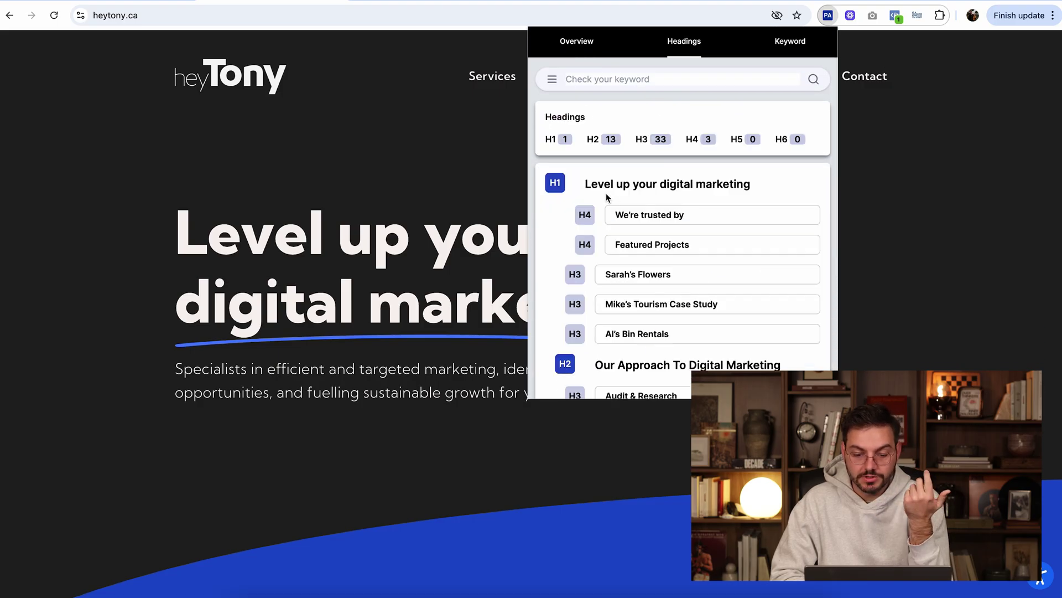
Scroll the heading list (1 H1, 13 H2, 33 H3, 3 H4), noting the 'We're trusted by' heading.
{"action": "scroll", "coordinate": [629, 177], "scroll_direction": "down", "scroll_amount": 4}
{"action": "scroll", "coordinate": [632, 184], "scroll_direction": "down", "scroll_amount": 5}
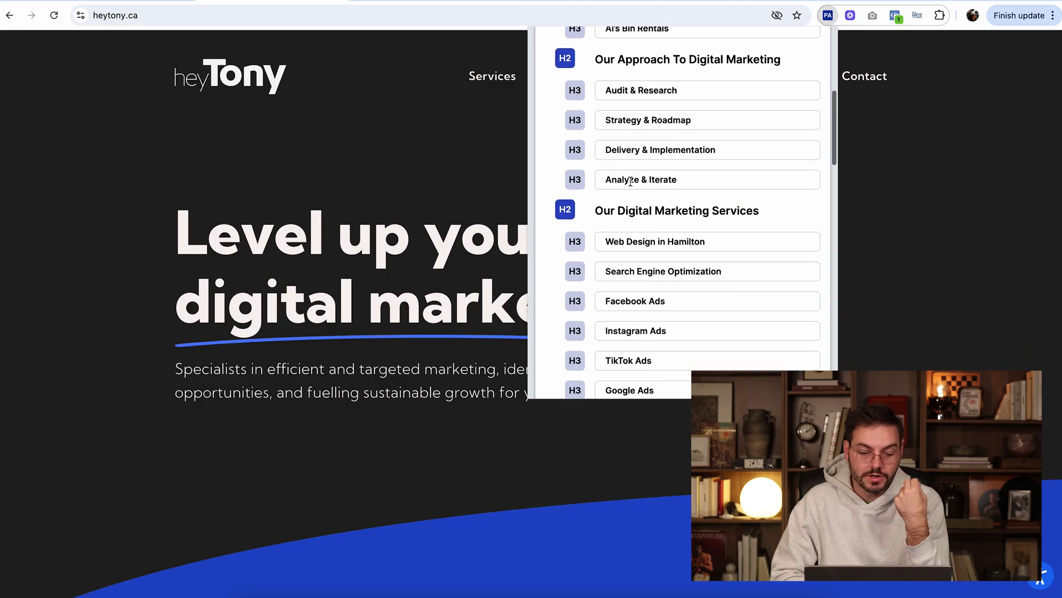
{"action": "scroll", "coordinate": [631, 184], "scroll_direction": "up", "scroll_amount": 10}
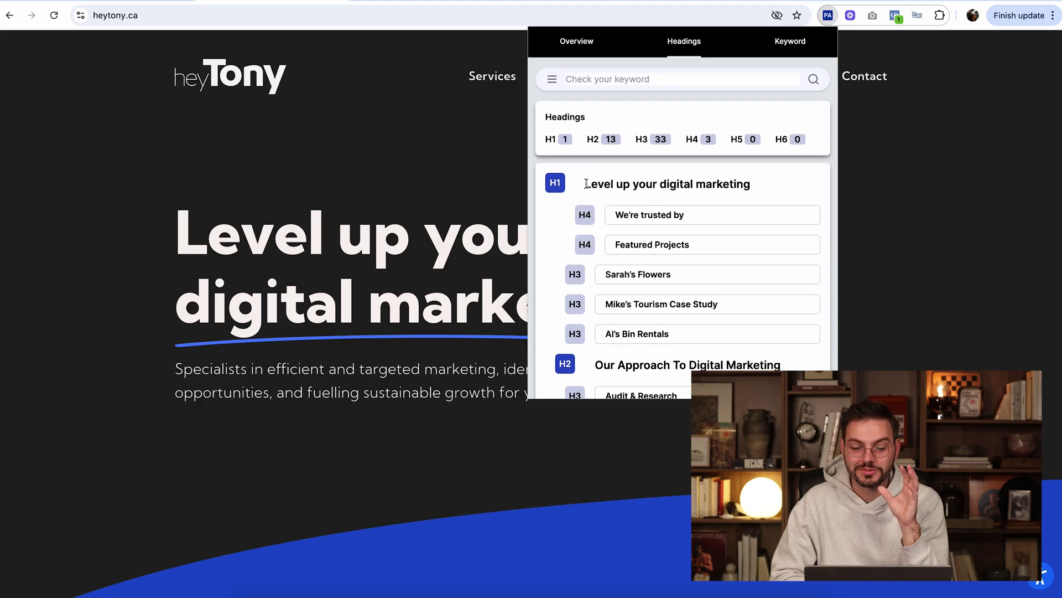
{"action": "left_click_drag", "start_coordinate": [616, 215], "coordinate": [657, 217]}
{"action": "left_click", "coordinate": [657, 216]}
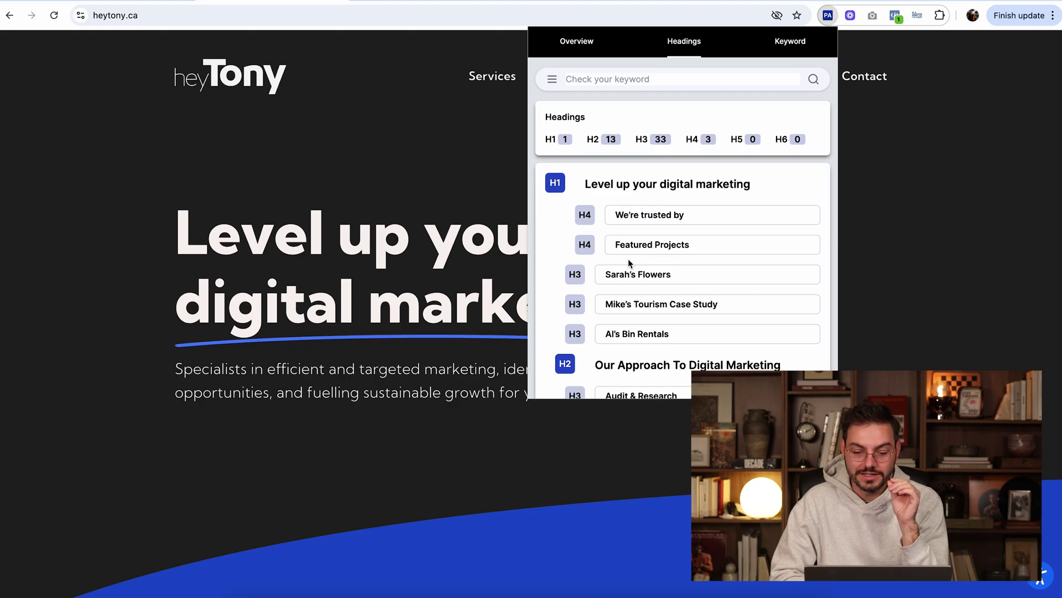
{"action": "scroll", "coordinate": [614, 274], "scroll_direction": "down", "scroll_amount": 2}
{"action": "scroll", "coordinate": [613, 275], "scroll_direction": "up", "scroll_amount": 2}
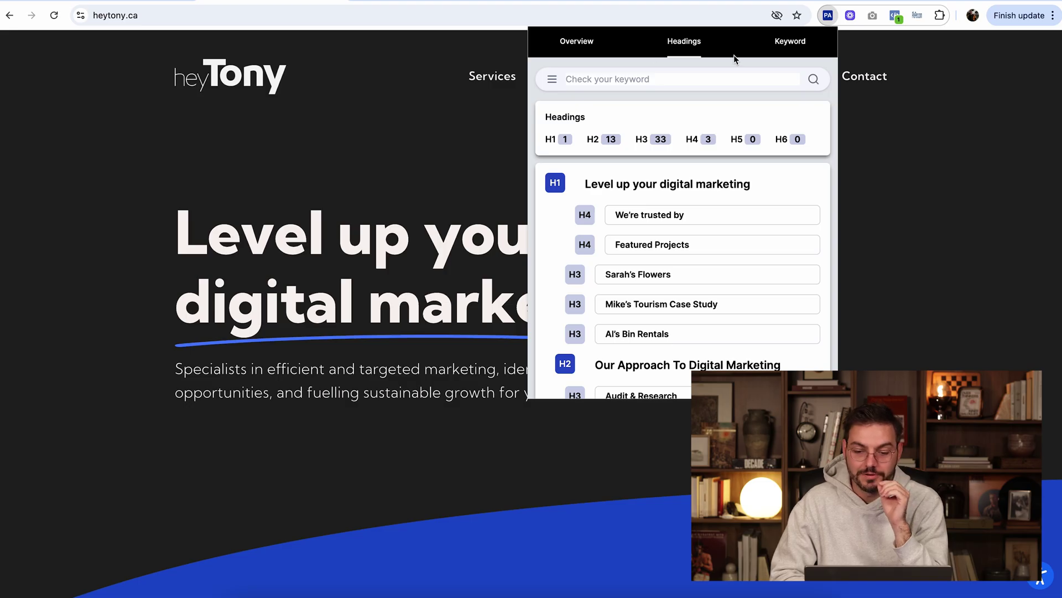
{"action": "scroll", "coordinate": [712, 85], "scroll_direction": "down", "scroll_amount": 20}
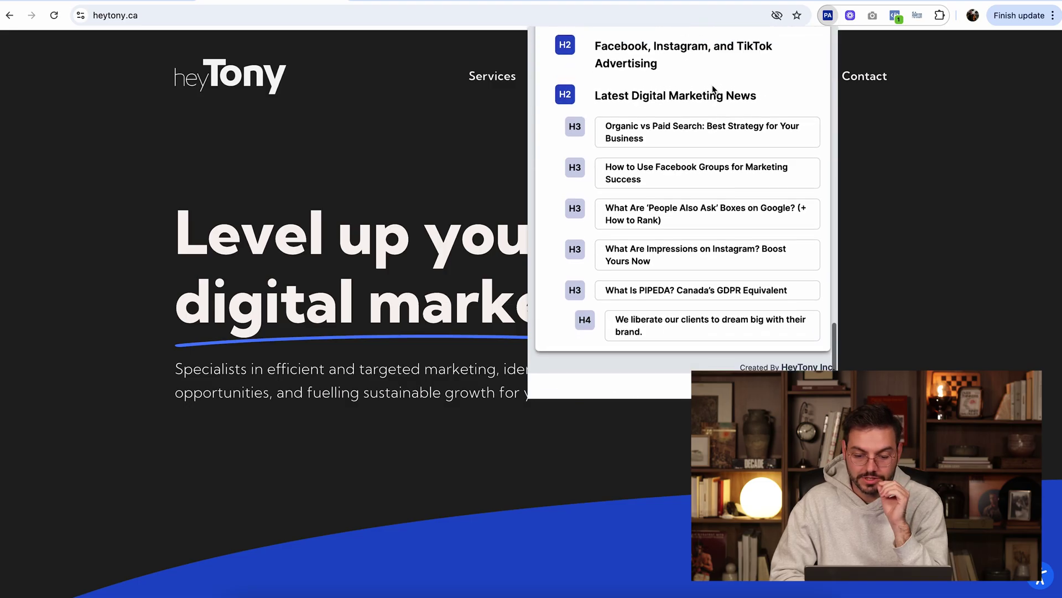
{"action": "scroll", "coordinate": [712, 87], "scroll_direction": "up", "scroll_amount": 20}
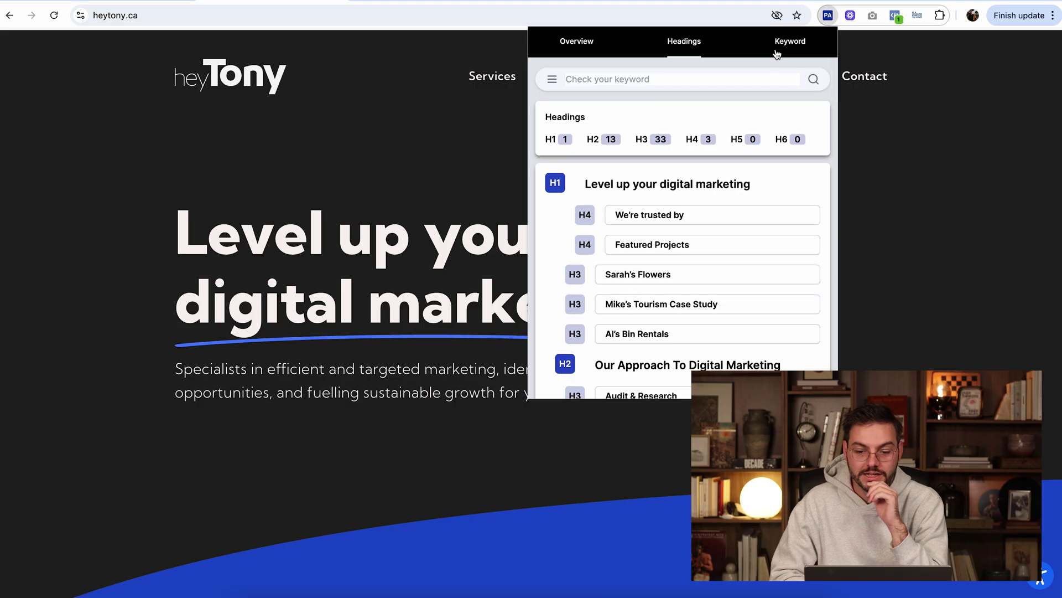
Flip between the Keyword, Overview and Headings tabs, ending back on Overview.
{"action": "left_click", "coordinate": [789, 45]}
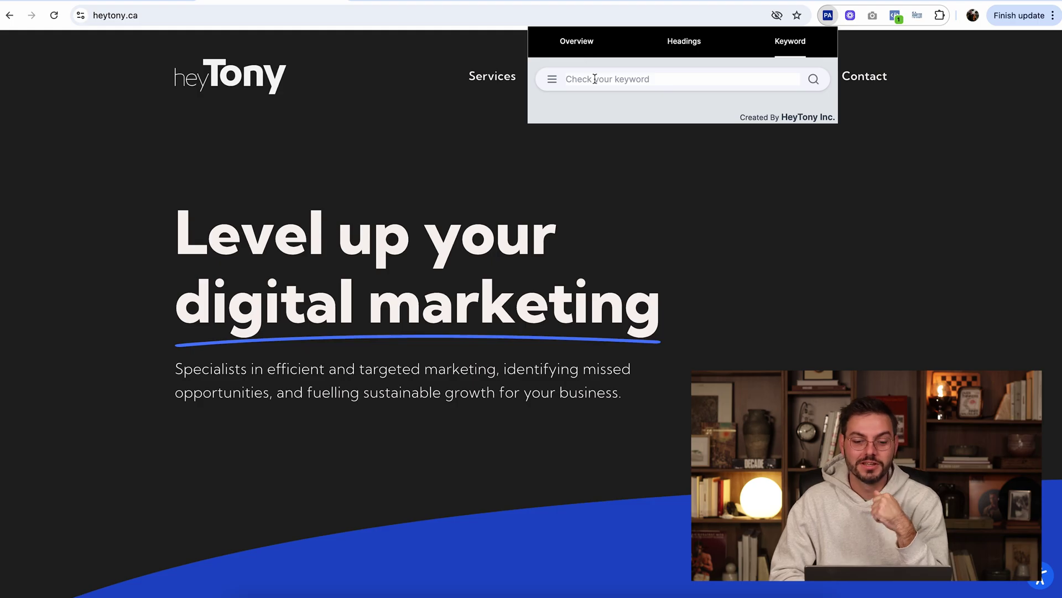
{"action": "left_click", "coordinate": [595, 41]}
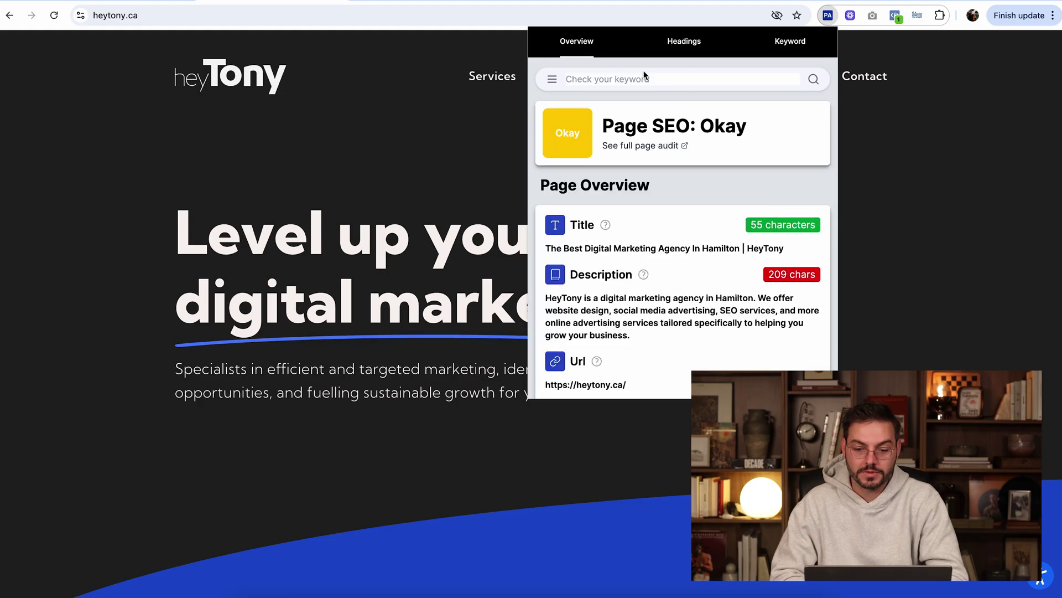
{"action": "left_click", "coordinate": [670, 42]}
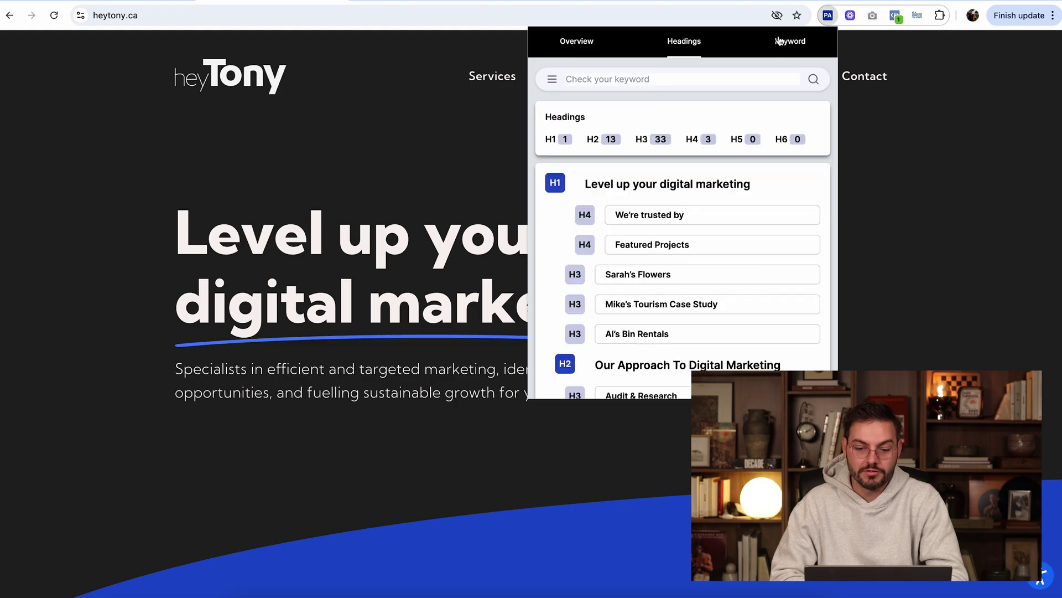
{"action": "left_click", "coordinate": [780, 42]}
{"action": "left_click", "coordinate": [587, 43]}
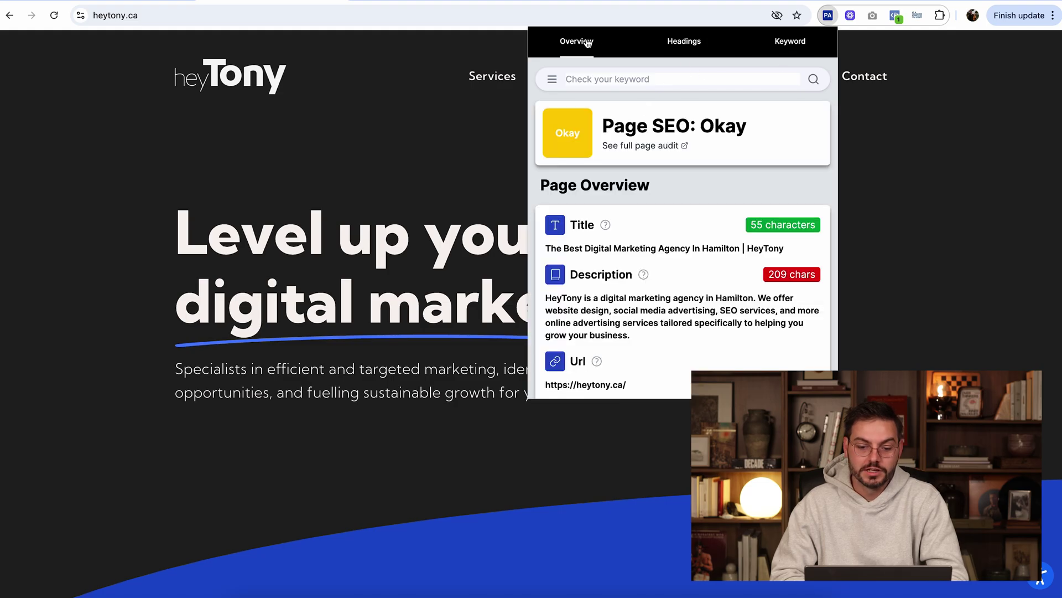
Check the keyword 'digital marketing', returning 19 occurrences at 1.16% density.
{"action": "left_click", "coordinate": [644, 80]}
{"action": "type", "text": "di"}
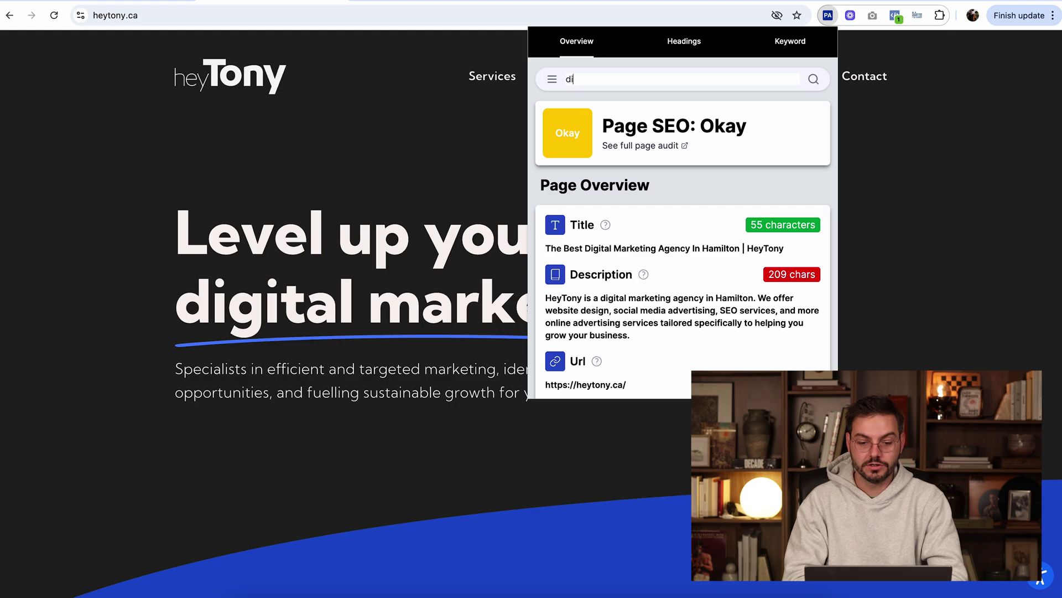
{"action": "type", "text": "gital marketing"}
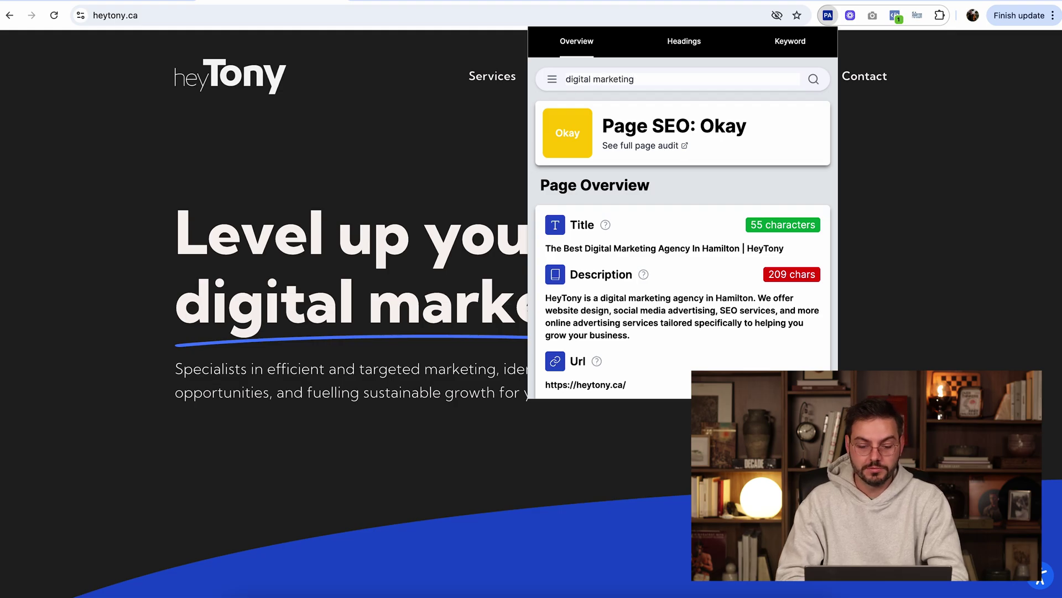
{"action": "key", "text": "Return"}
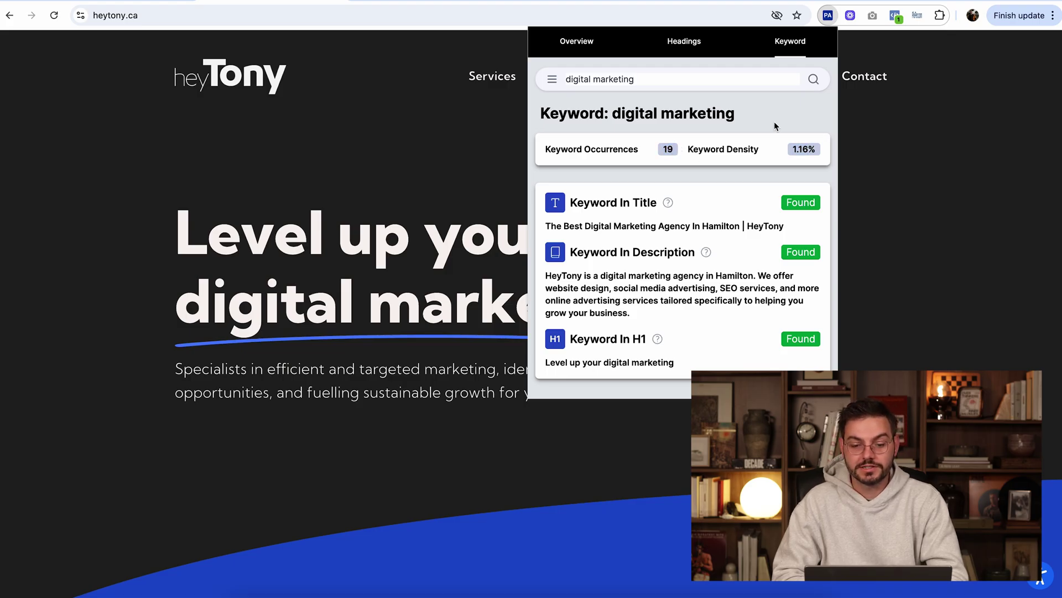
Read the keyword placement results, including the title 'The Best Digital Marketing Agency In Hamilton | HeyTony'.
{"action": "scroll", "coordinate": [738, 118], "scroll_direction": "down", "scroll_amount": 1}
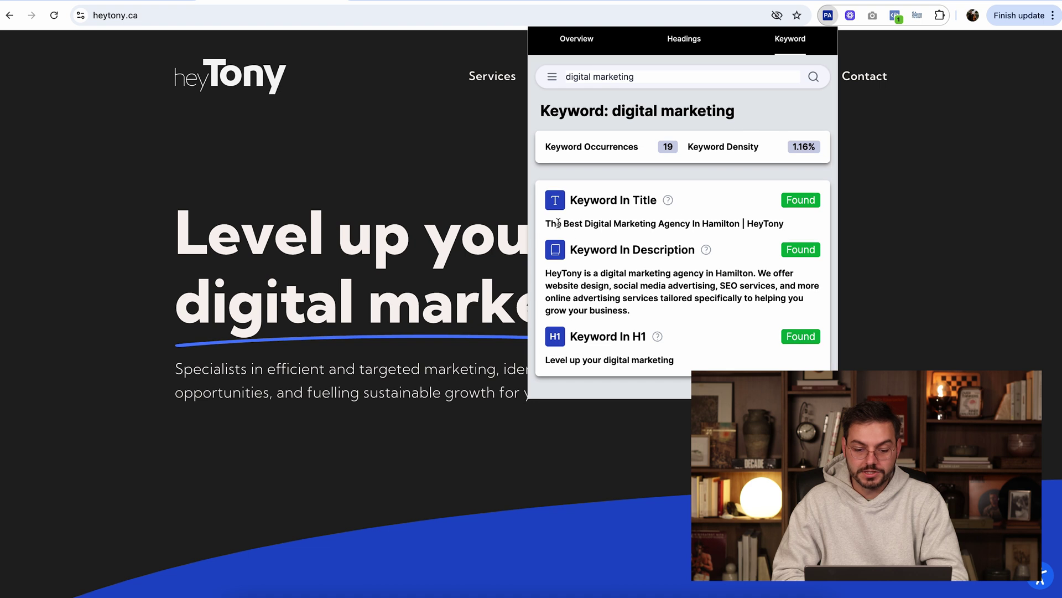
{"action": "left_click_drag", "start_coordinate": [555, 224], "coordinate": [666, 224]}
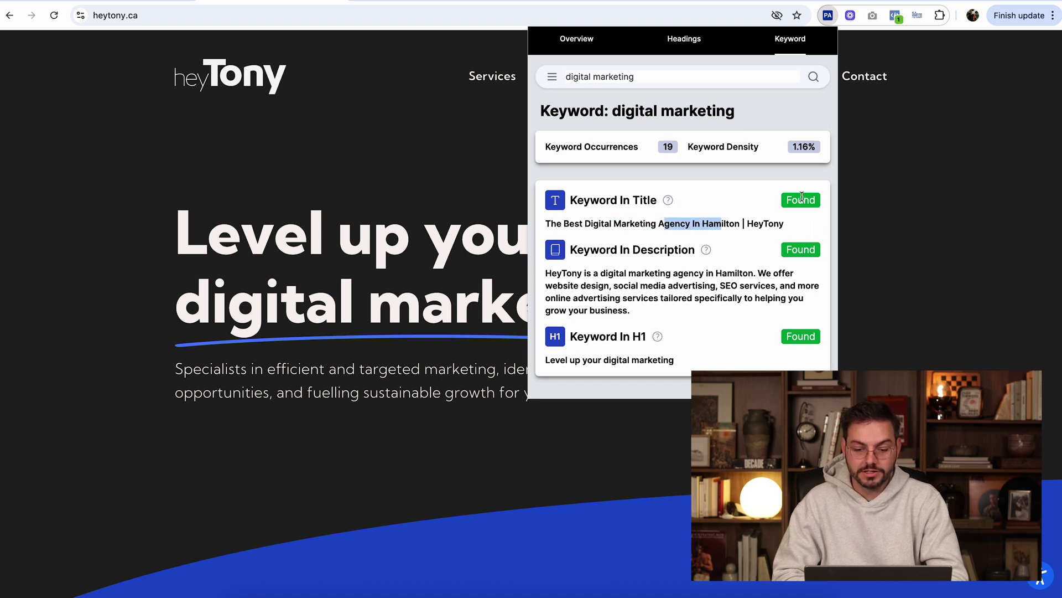
{"action": "left_click", "coordinate": [804, 336]}
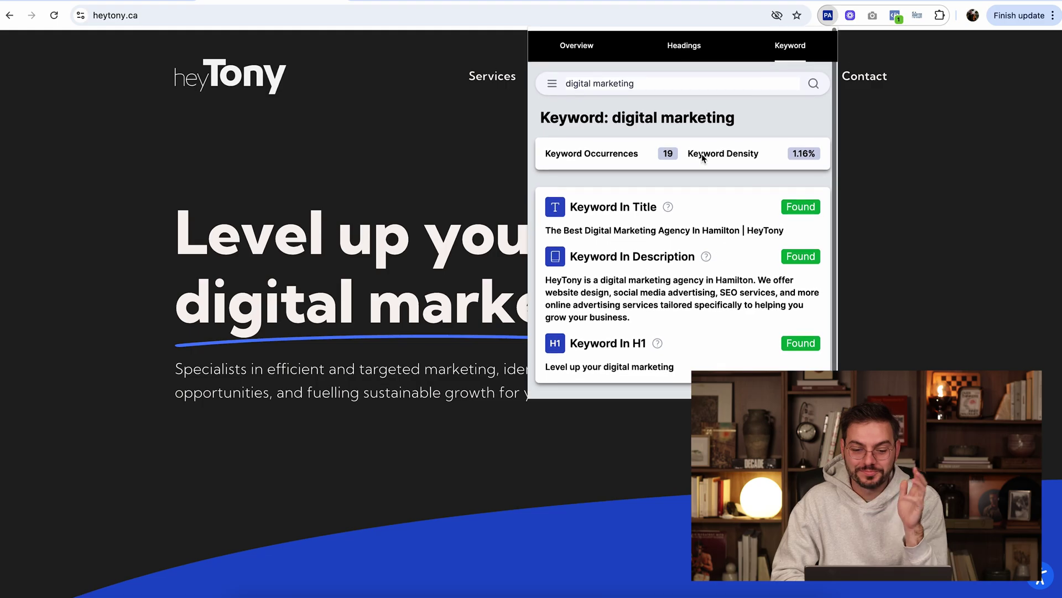
Open the full heytony.ca page audit and review its 92% SEO score and keyword performance checks.
{"action": "left_click", "coordinate": [572, 51]}
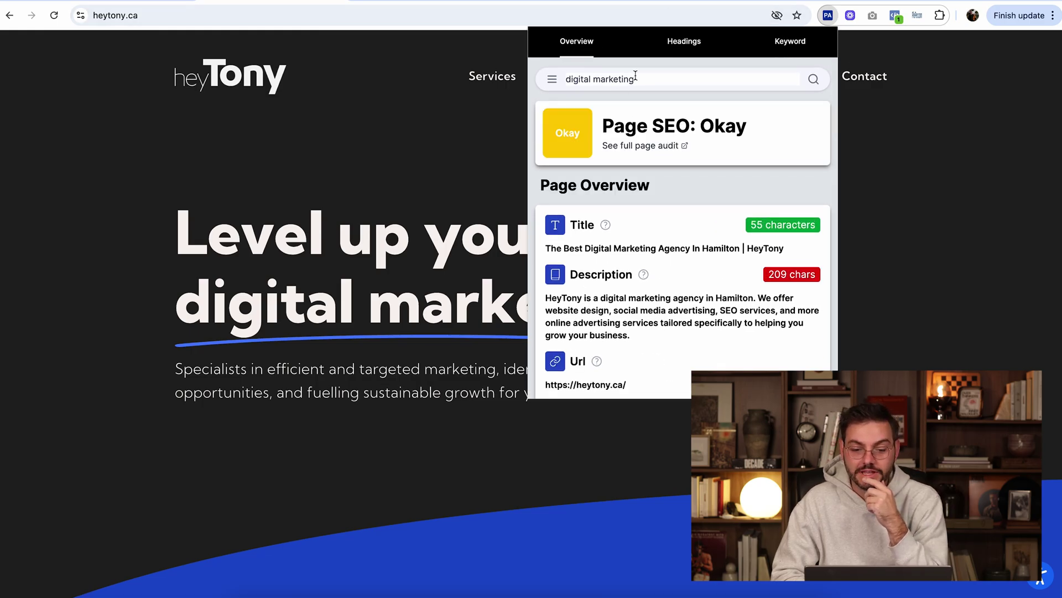
{"action": "left_click", "coordinate": [633, 147]}
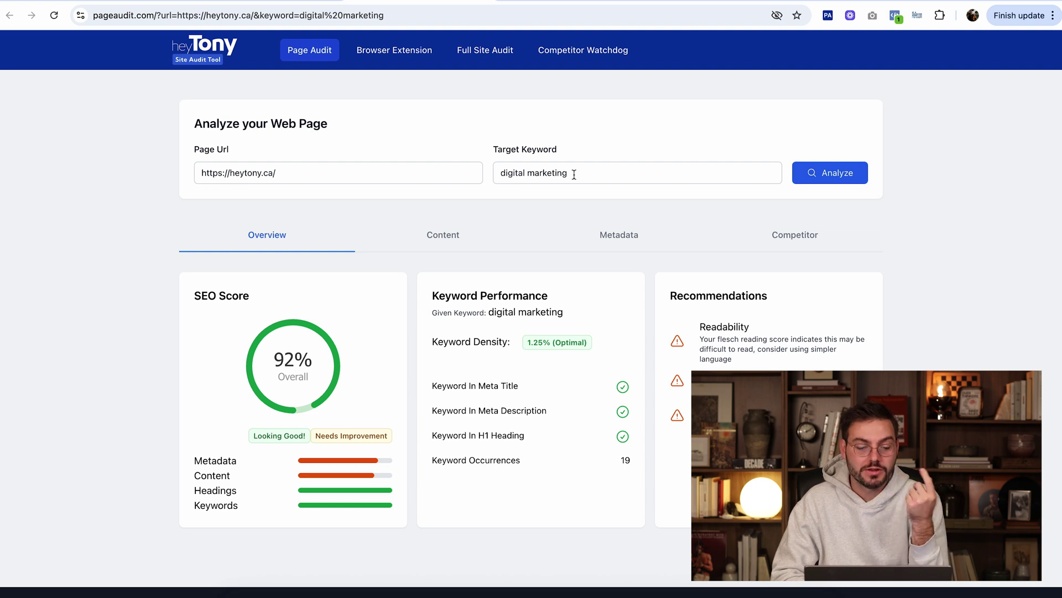
{"action": "scroll", "coordinate": [573, 174], "scroll_direction": "down", "scroll_amount": 1}
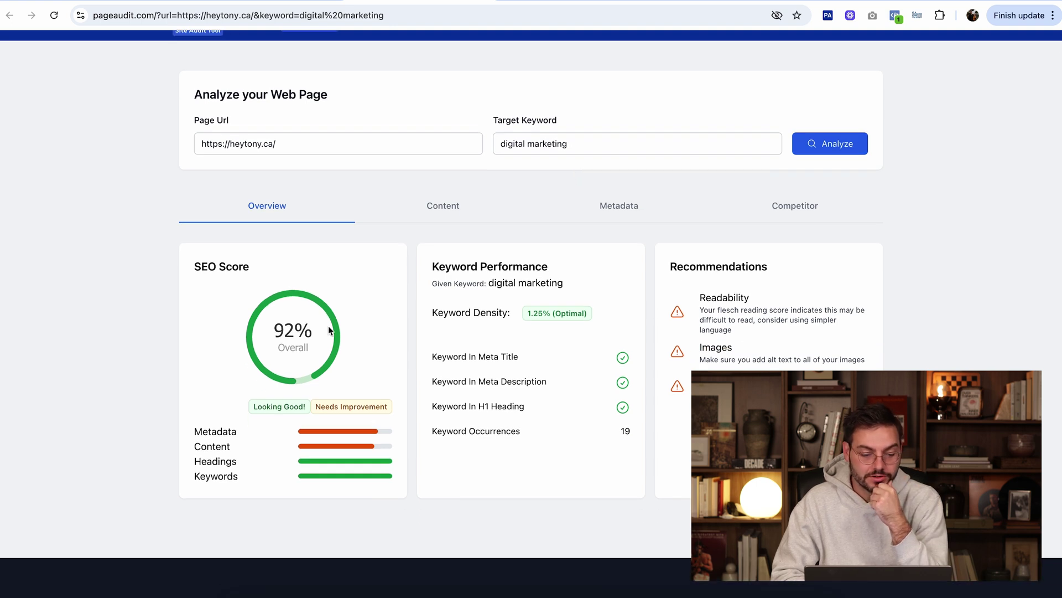
{"action": "scroll", "coordinate": [432, 341], "scroll_direction": "down", "scroll_amount": 2}
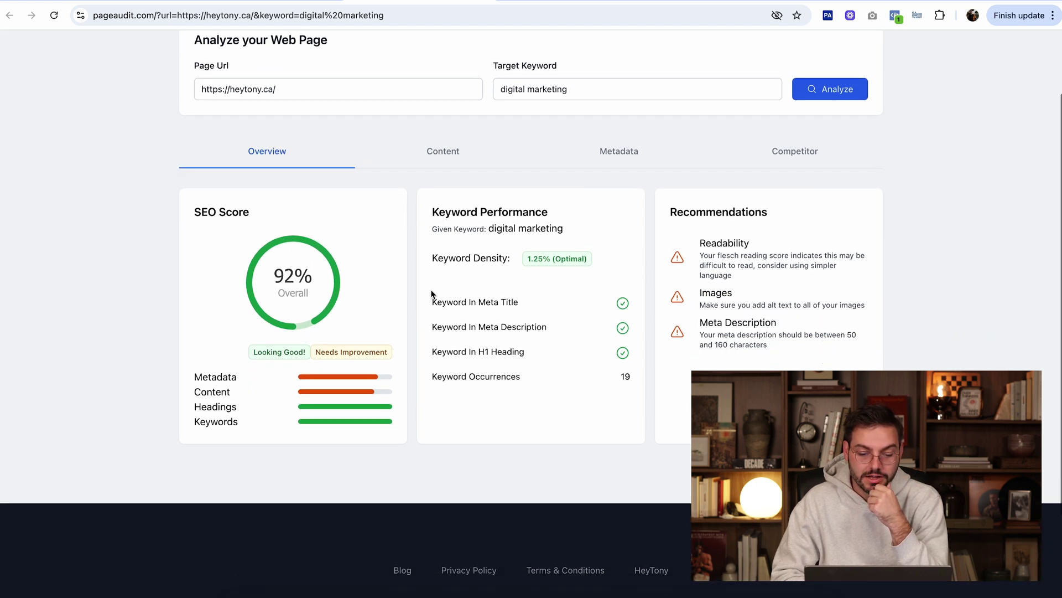
{"action": "left_click_drag", "start_coordinate": [433, 297], "coordinate": [516, 378]}
{"action": "left_click", "coordinate": [516, 377]}
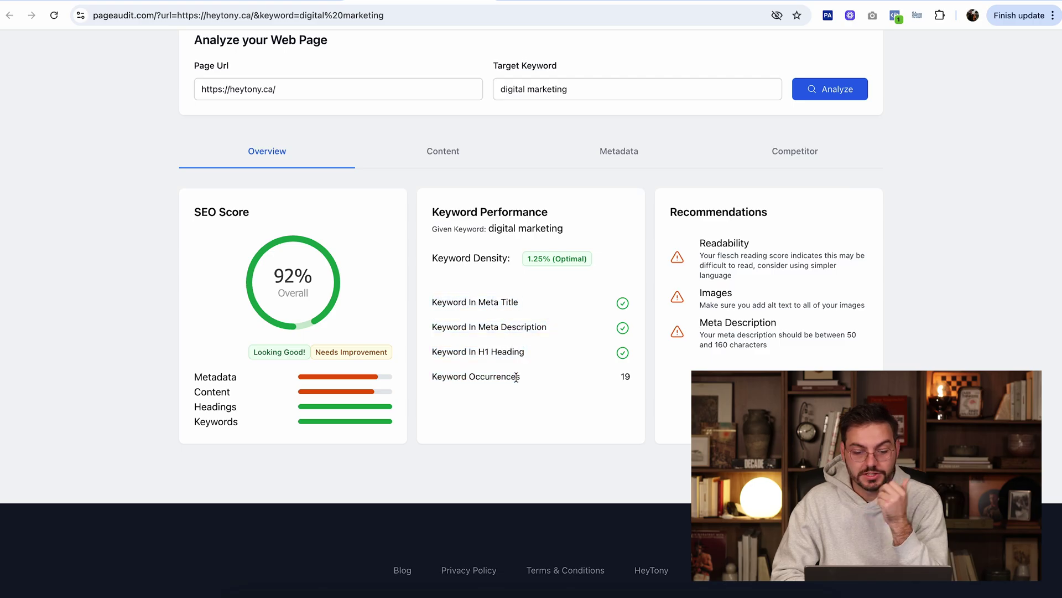
{"action": "left_click", "coordinate": [455, 165]}
Review the 49.2% Flesch reading score rated Difficult, the page stats and word density.
{"action": "scroll", "coordinate": [391, 201], "scroll_direction": "down", "scroll_amount": 2}
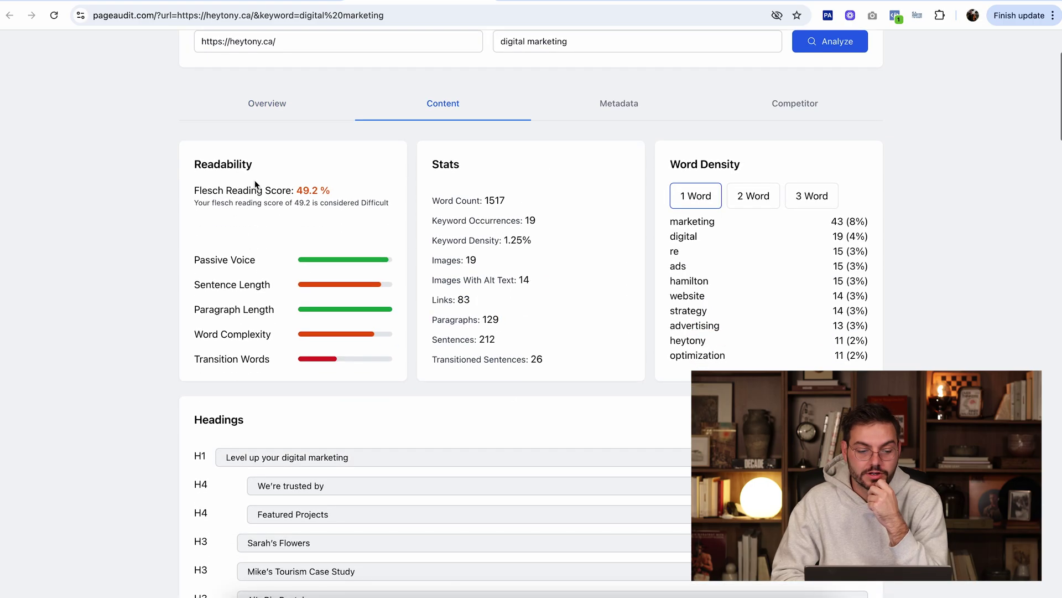
{"action": "left_click_drag", "start_coordinate": [244, 188], "coordinate": [391, 204]}
{"action": "left_click", "coordinate": [391, 206]}
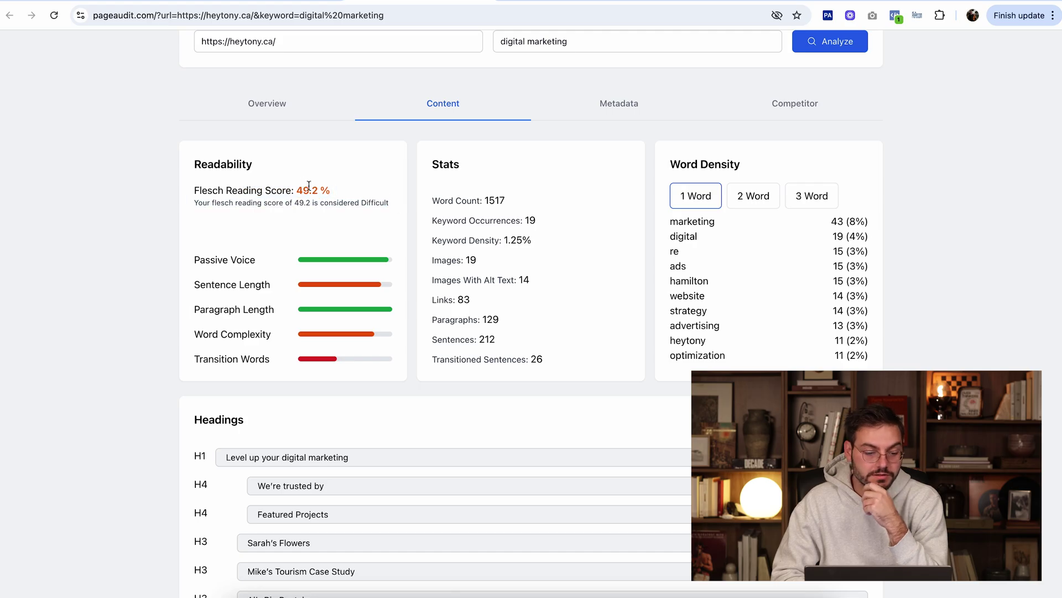
{"action": "left_click_drag", "start_coordinate": [294, 187], "coordinate": [243, 188]}
{"action": "left_click", "coordinate": [244, 189]}
{"action": "scroll", "coordinate": [244, 188], "scroll_direction": "down", "scroll_amount": 1}
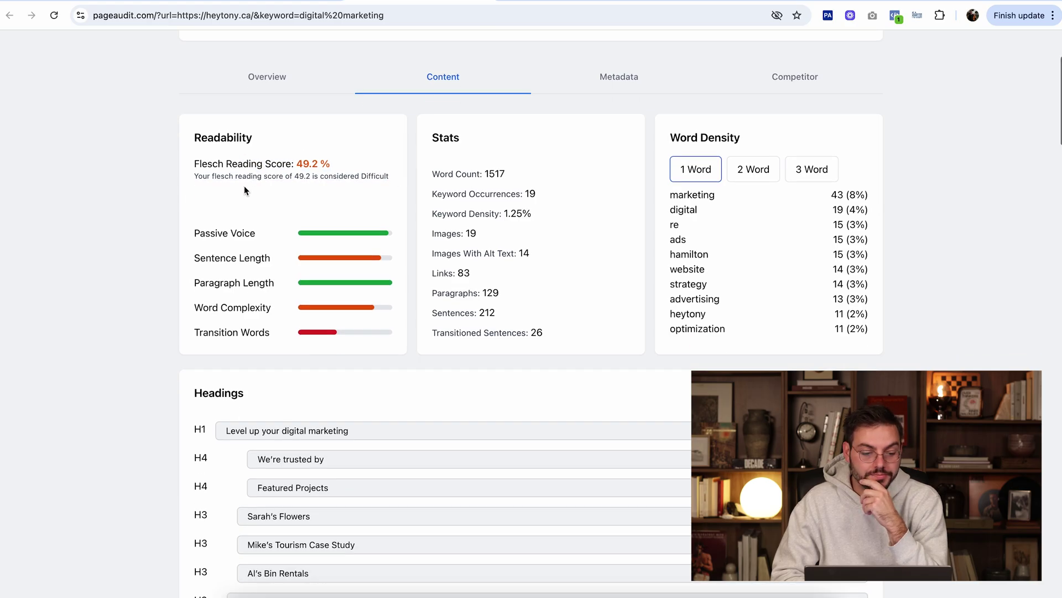
{"action": "mouse_move", "coordinate": [228, 235]}
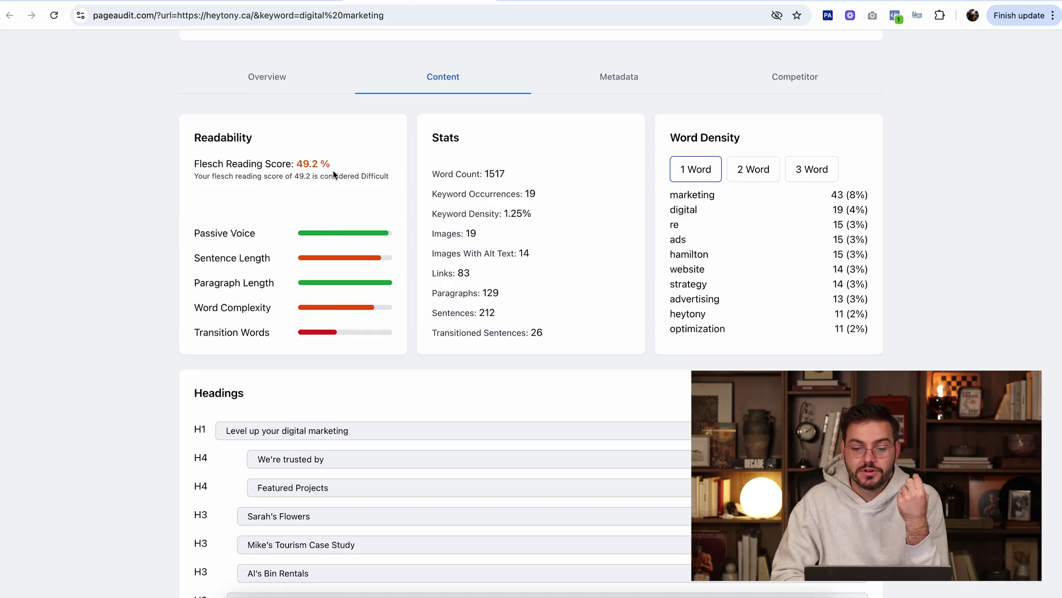
{"action": "mouse_move", "coordinate": [337, 171]}
{"action": "left_mouse_down"}
{"action": "mouse_move", "coordinate": [296, 167]}
{"action": "mouse_move", "coordinate": [331, 164]}
{"action": "left_mouse_up"}
{"action": "left_click", "coordinate": [299, 168]}
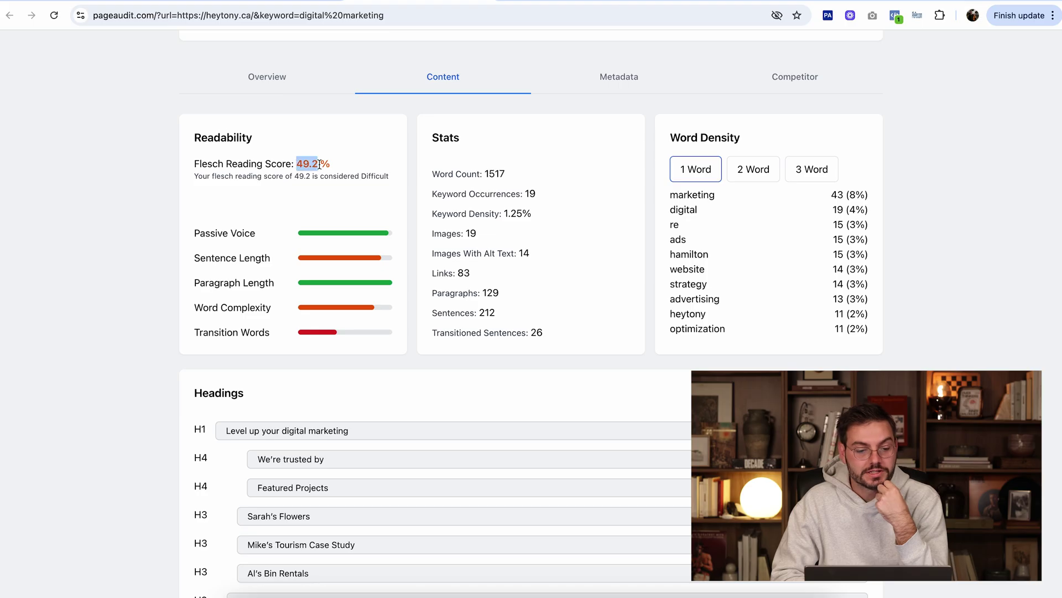
{"action": "left_click", "coordinate": [331, 164]}
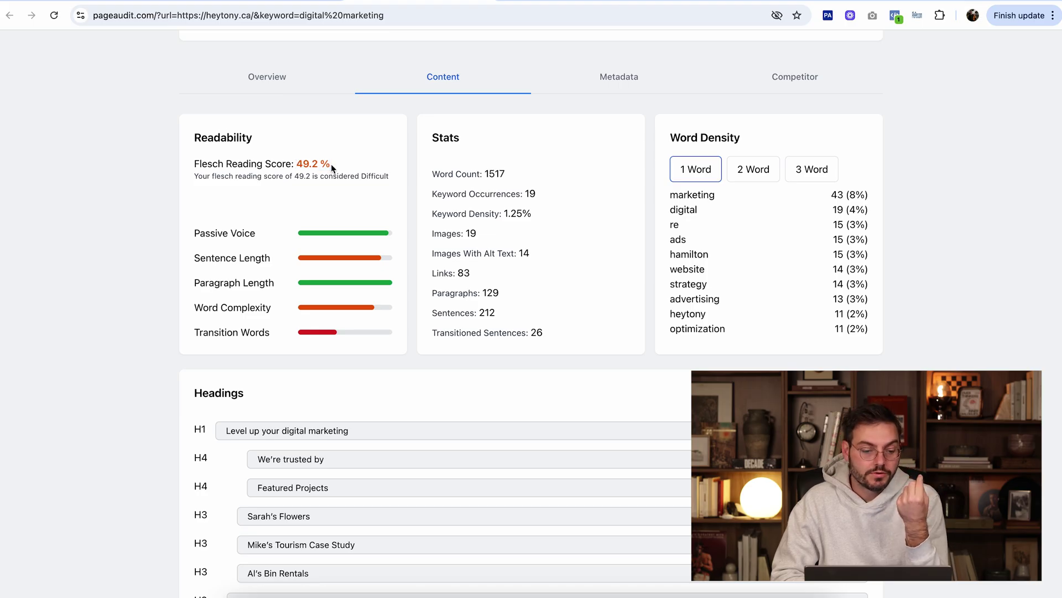
{"action": "mouse_move", "coordinate": [331, 164]}
{"action": "left_mouse_down"}
{"action": "mouse_move", "coordinate": [297, 164]}
{"action": "mouse_move", "coordinate": [337, 164]}
{"action": "left_mouse_up"}
{"action": "left_click", "coordinate": [299, 162]}
{"action": "left_click", "coordinate": [337, 164]}
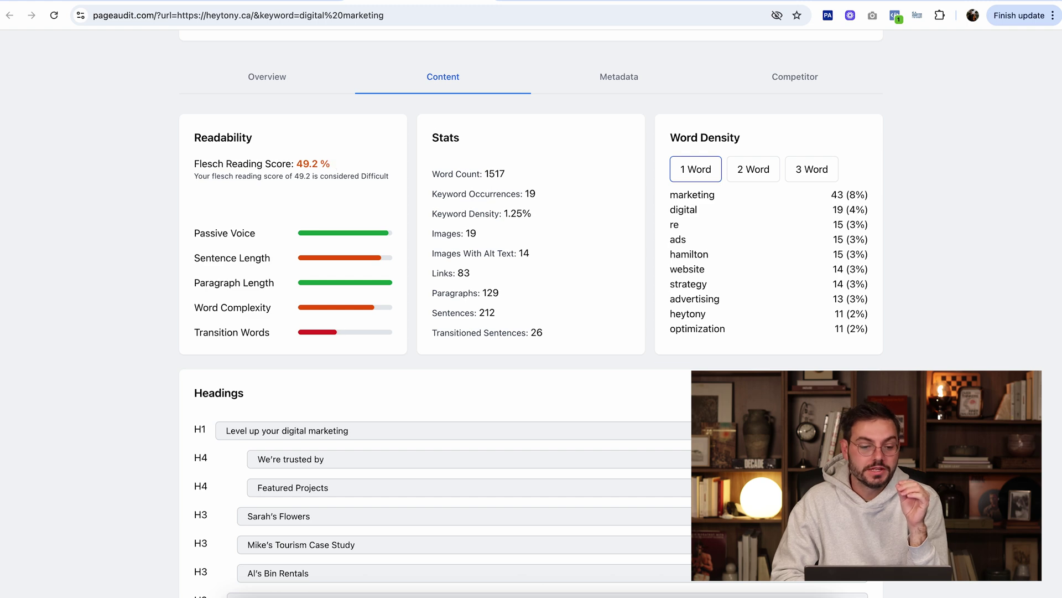
On the heytony.ca homepage, step through the four approach stages, ending on Audit & Research.
{"action": "left_click", "coordinate": [280, 5]}
{"action": "scroll", "coordinate": [373, 281], "scroll_direction": "down", "scroll_amount": 20}
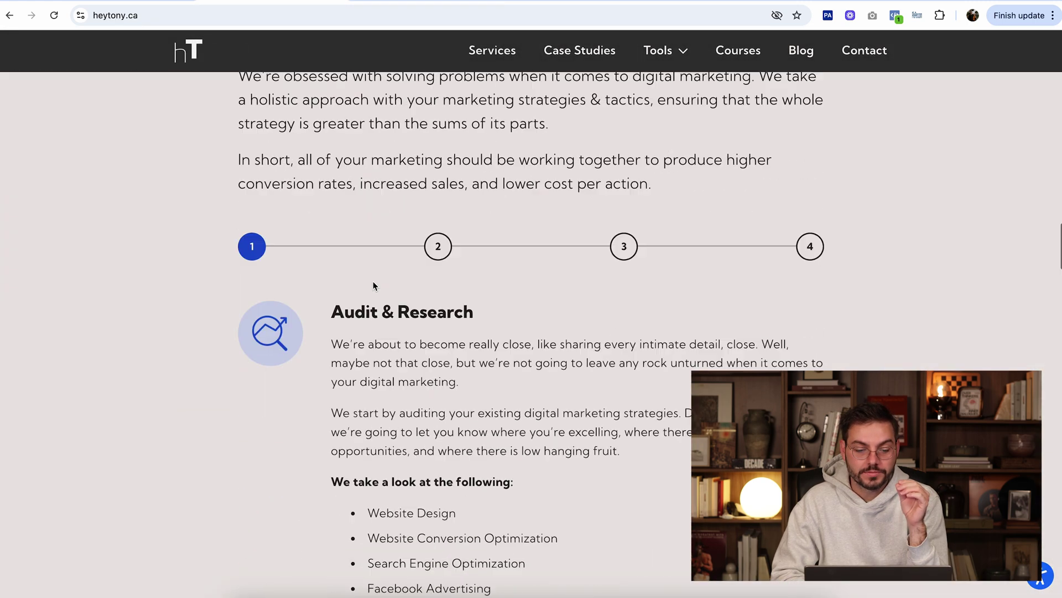
{"action": "left_click", "coordinate": [445, 202]}
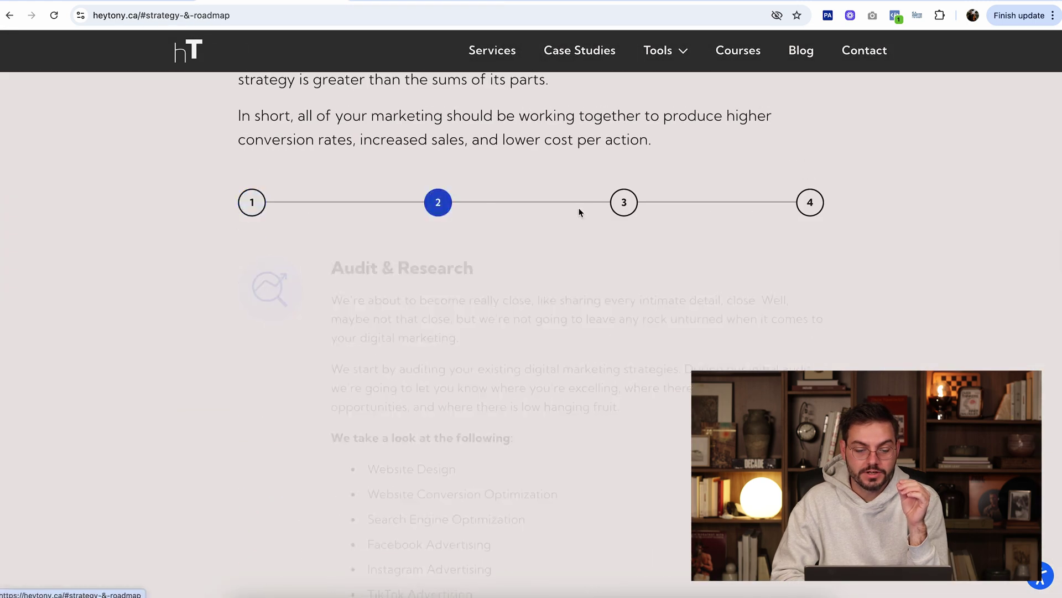
{"action": "left_click", "coordinate": [720, 210]}
{"action": "left_click", "coordinate": [811, 205]}
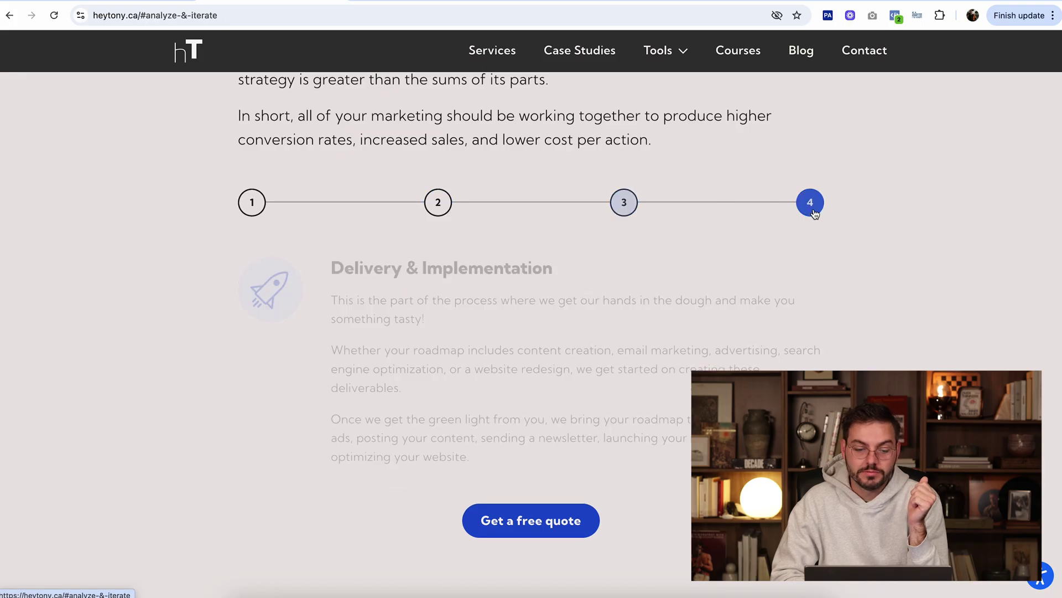
{"action": "left_click", "coordinate": [253, 203]}
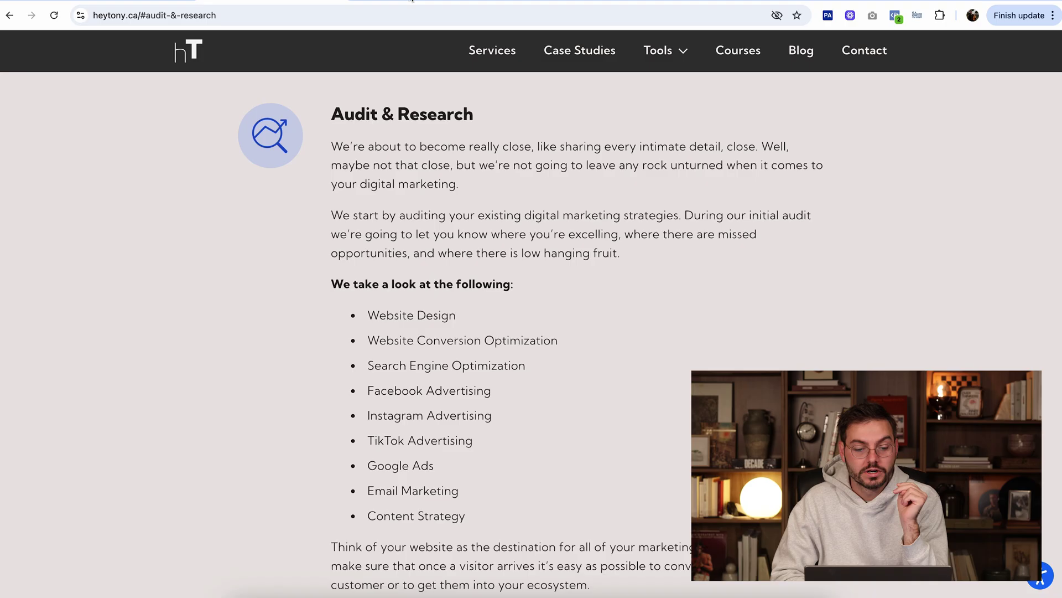
Scroll down to the Latest Digital Marketing News section, then return to the audit report.
{"action": "scroll", "coordinate": [404, 178], "scroll_direction": "down", "scroll_amount": 15}
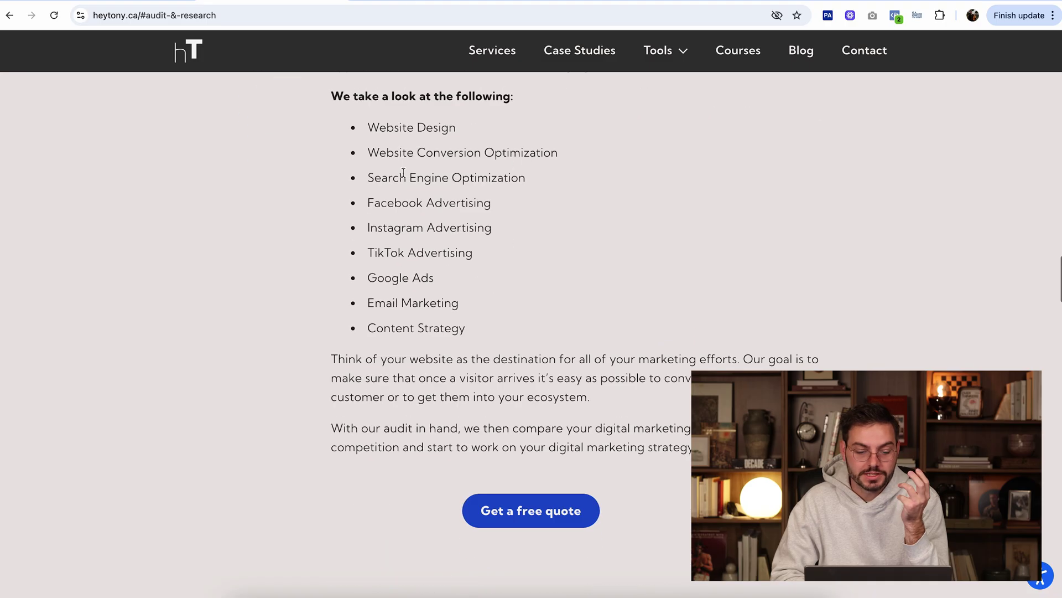
{"action": "scroll", "coordinate": [405, 178], "scroll_direction": "down", "scroll_amount": 7}
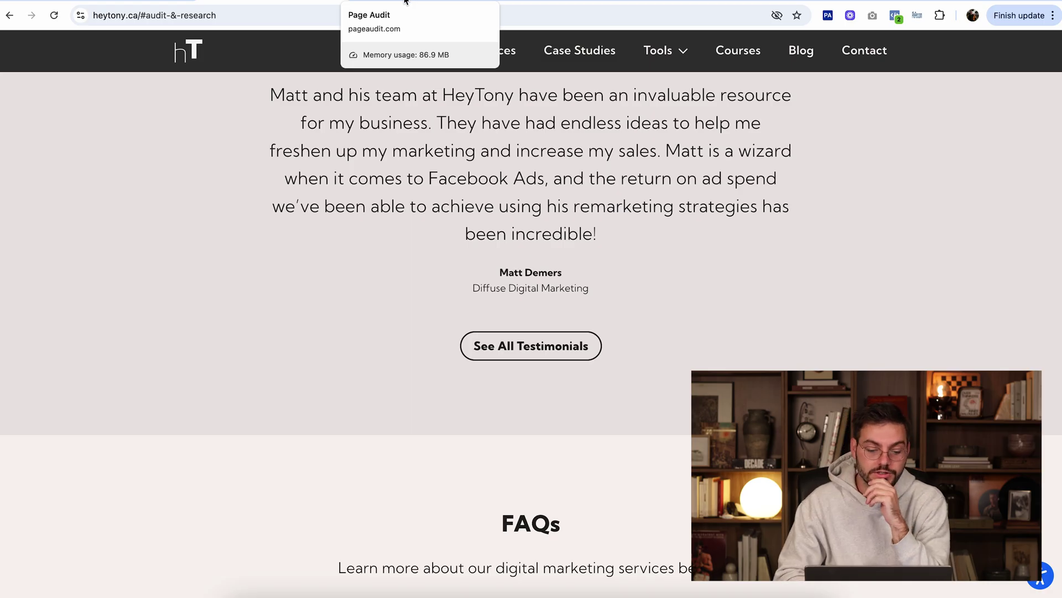
{"action": "scroll", "coordinate": [372, 140], "scroll_direction": "down", "scroll_amount": 20}
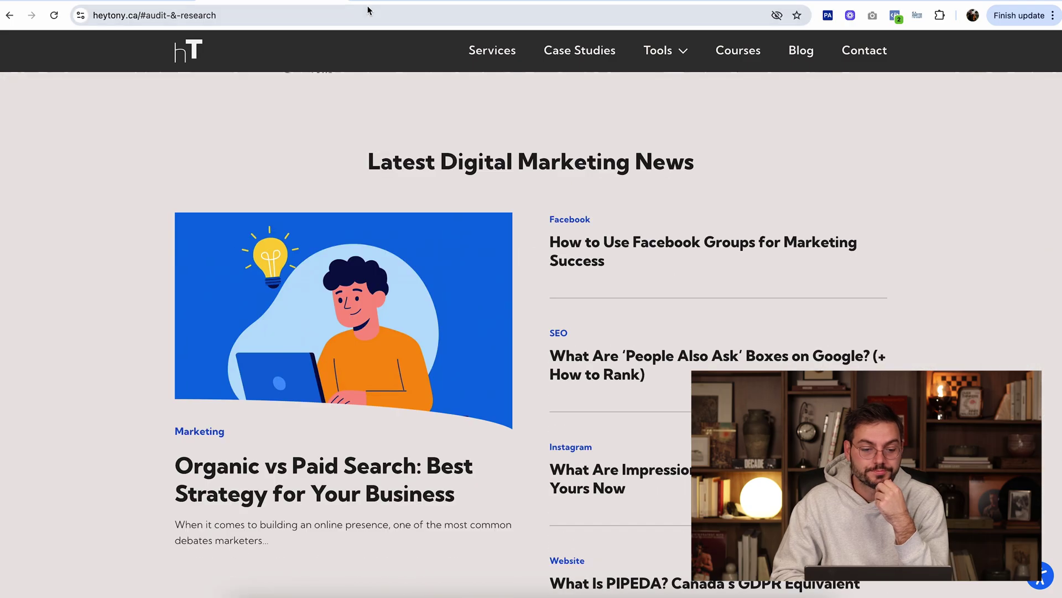
{"action": "left_click", "coordinate": [413, 1]}
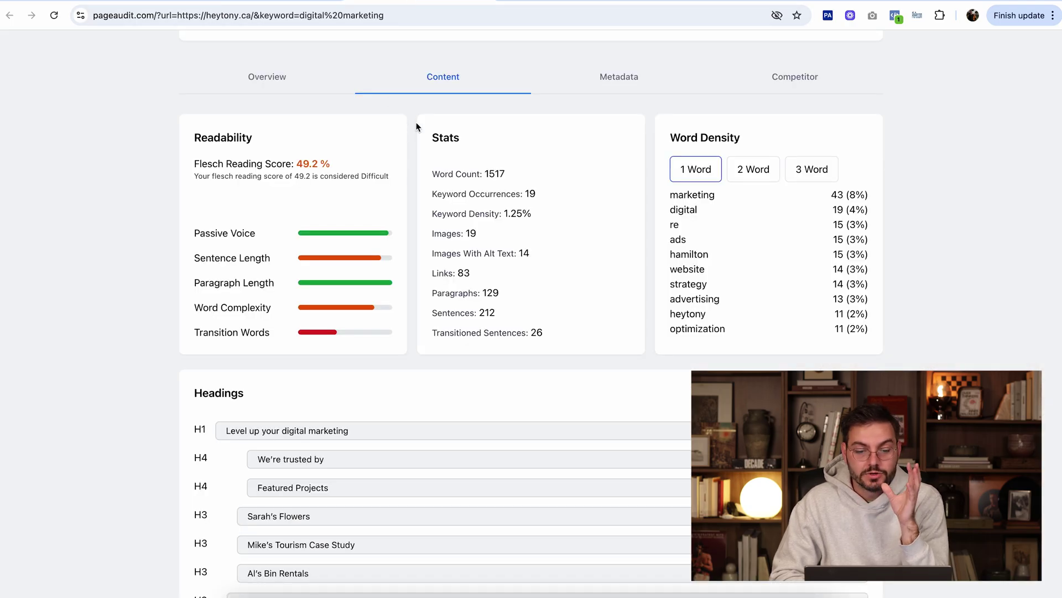
Glance at the Page Audit popup on heytony.ca, then review keyword occurrence, density and image stats.
{"action": "key", "text": "ctrl+shift+Tab"}
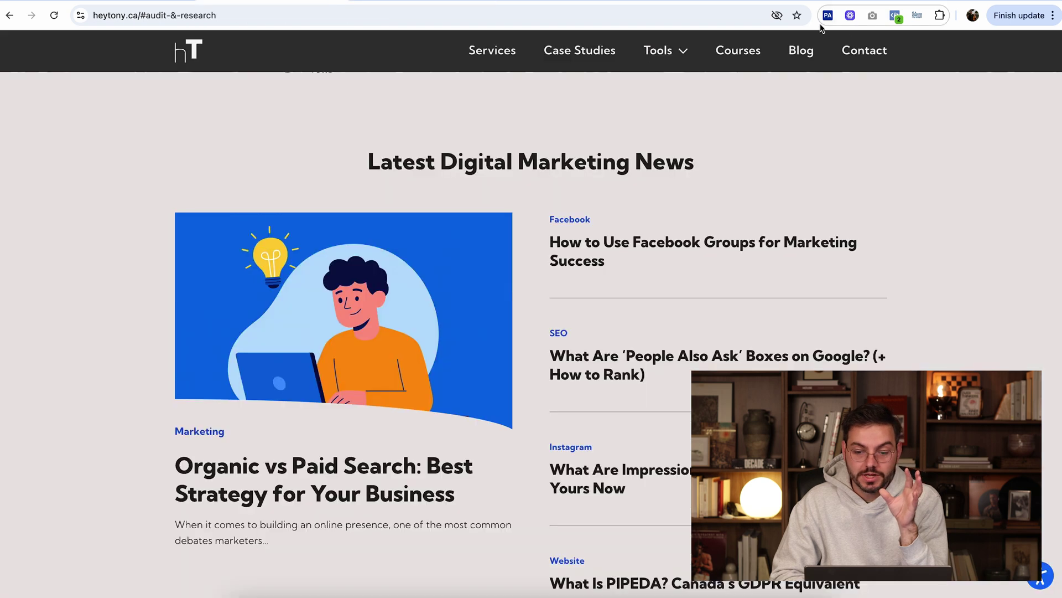
{"action": "left_click", "coordinate": [828, 15]}
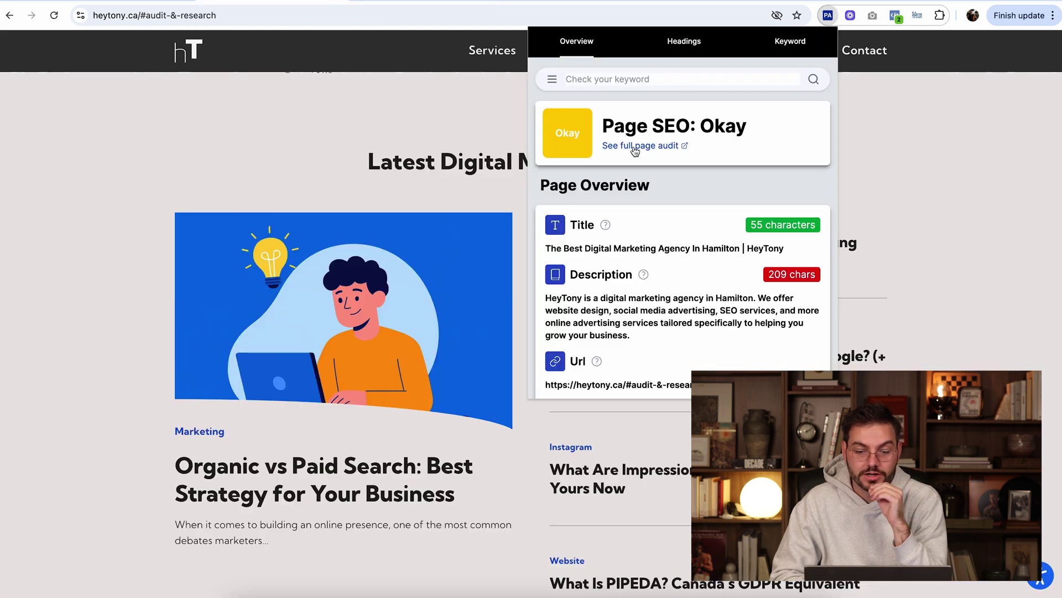
{"action": "left_click", "coordinate": [420, 5]}
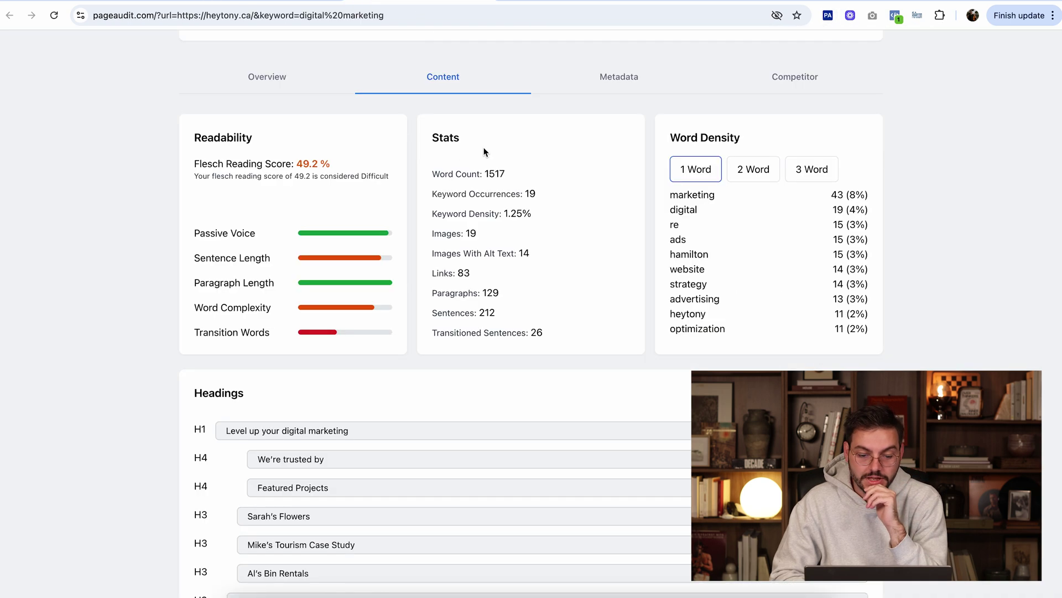
{"action": "left_click_drag", "start_coordinate": [524, 193], "coordinate": [544, 227]}
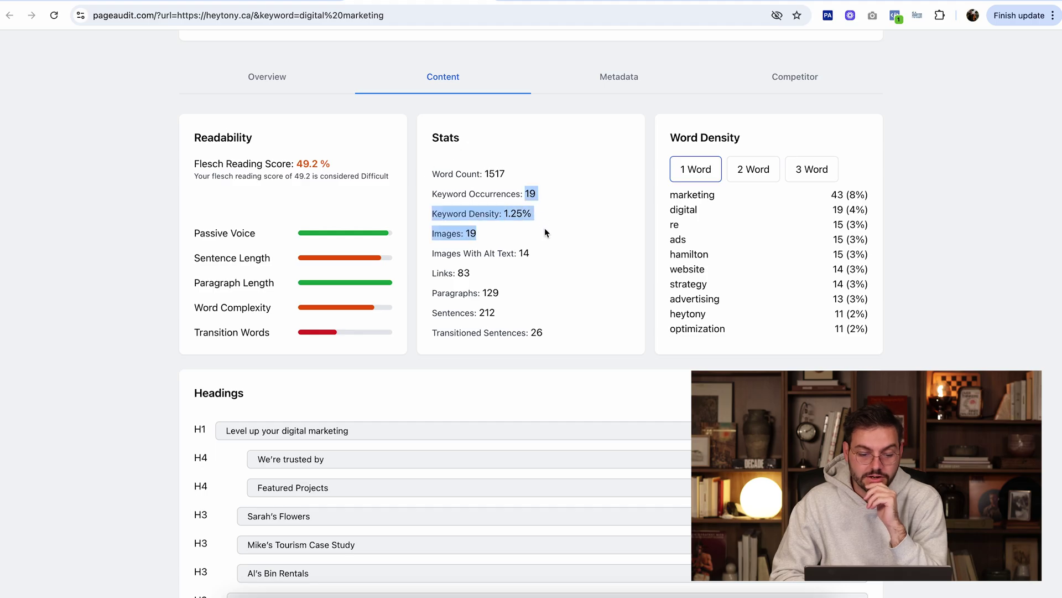
{"action": "left_click", "coordinate": [545, 228]}
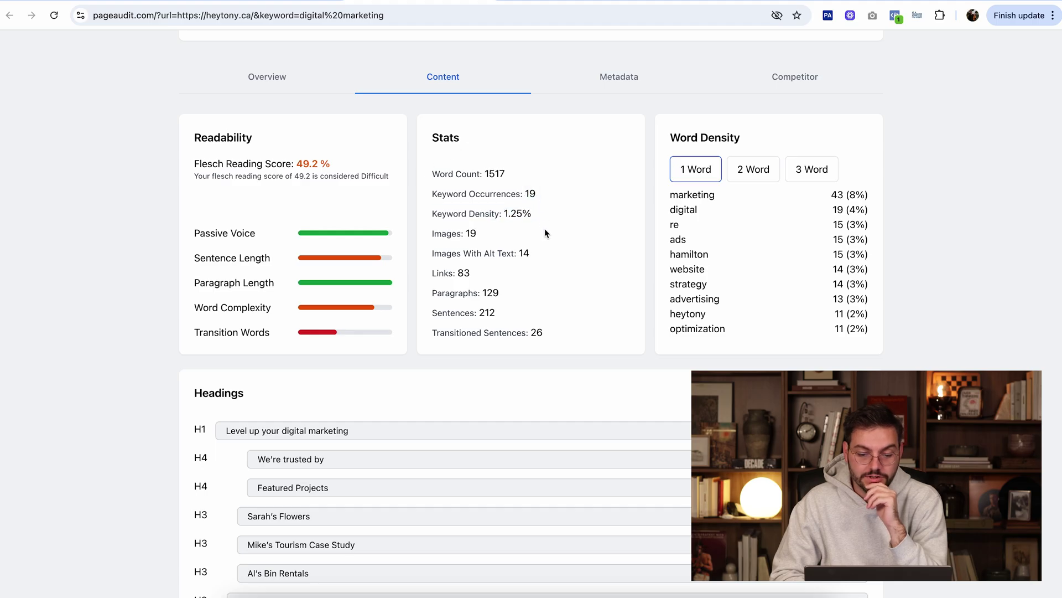
Show three-word phrase densities, pointing out 'search engine optimization' at the top.
{"action": "left_click", "coordinate": [808, 179]}
{"action": "left_click_drag", "start_coordinate": [800, 195], "coordinate": [670, 196]}
{"action": "left_click", "coordinate": [670, 196]}
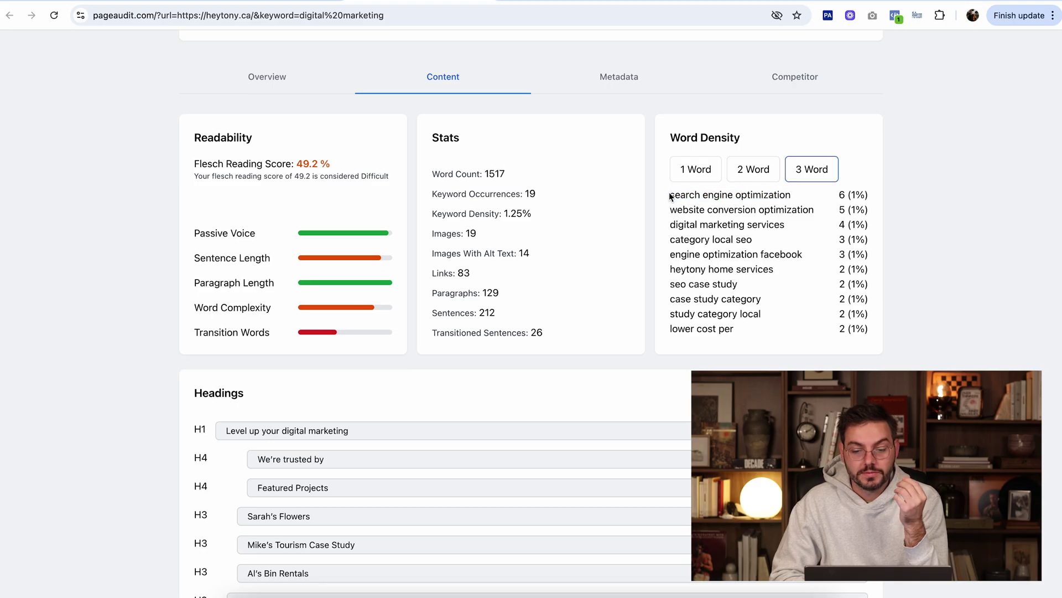
{"action": "left_click", "coordinate": [754, 169]}
{"action": "left_click", "coordinate": [823, 171]}
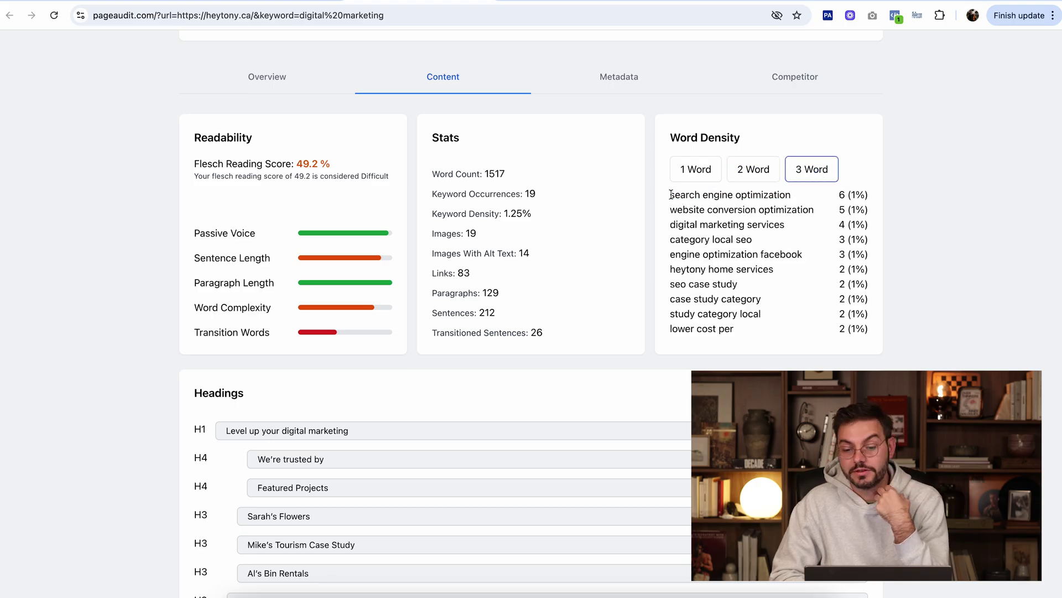
{"action": "left_click_drag", "start_coordinate": [671, 195], "coordinate": [796, 192]}
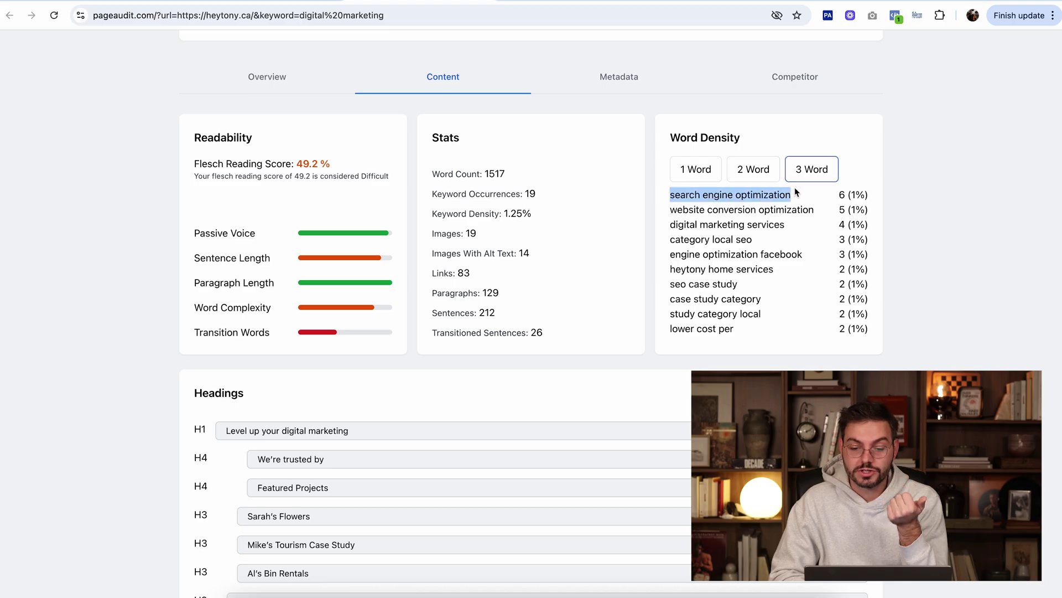
{"action": "left_click", "coordinate": [793, 194]}
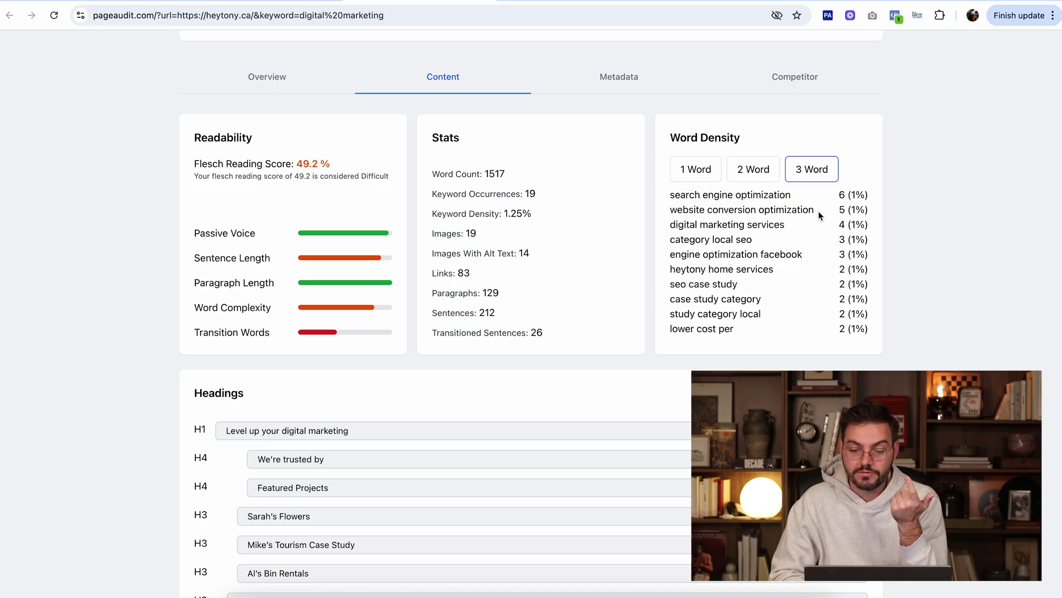
Point out further three-word phrases such as 'website conversion optimization' and 'digital marketing services'.
{"action": "left_click_drag", "start_coordinate": [818, 212], "coordinate": [668, 218]}
{"action": "left_click", "coordinate": [667, 219]}
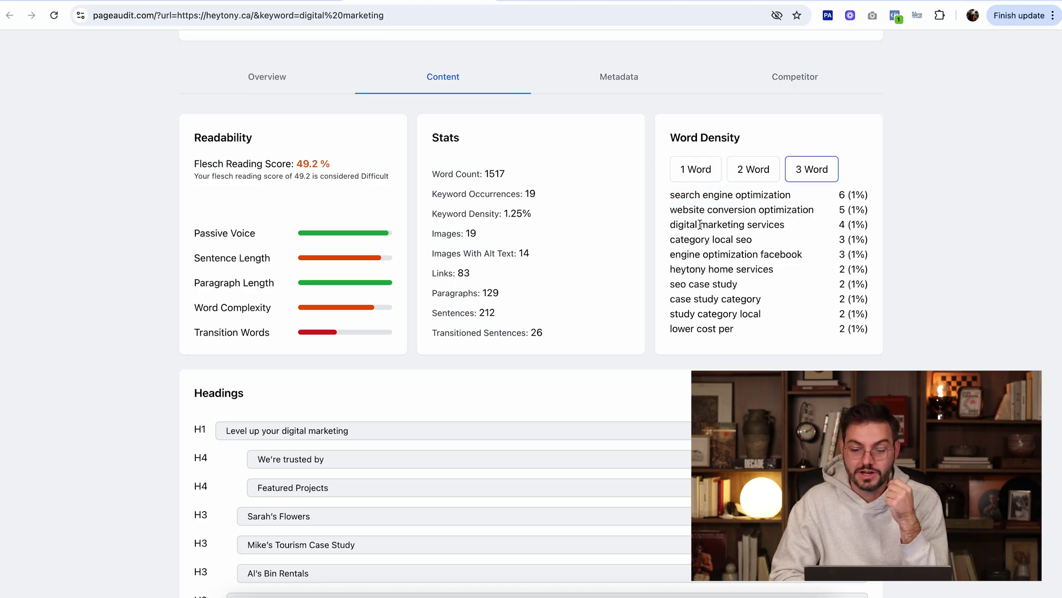
{"action": "left_click_drag", "start_coordinate": [777, 224], "coordinate": [802, 254]}
{"action": "left_click", "coordinate": [670, 228]}
{"action": "left_click", "coordinate": [759, 244]}
{"action": "left_click", "coordinate": [666, 258]}
{"action": "left_click", "coordinate": [805, 260]}
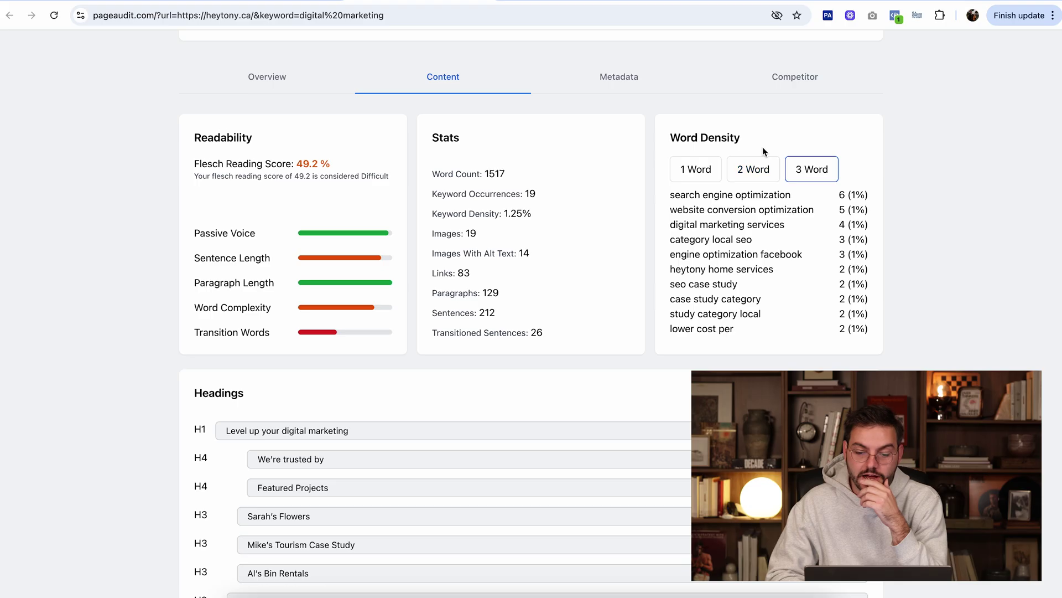
Compare two-word phrases 'digital marketing' and 'growth marketing', then return to three-word densities.
{"action": "left_click", "coordinate": [754, 167]}
{"action": "left_click_drag", "start_coordinate": [753, 197], "coordinate": [675, 195]}
{"action": "left_click", "coordinate": [845, 194]}
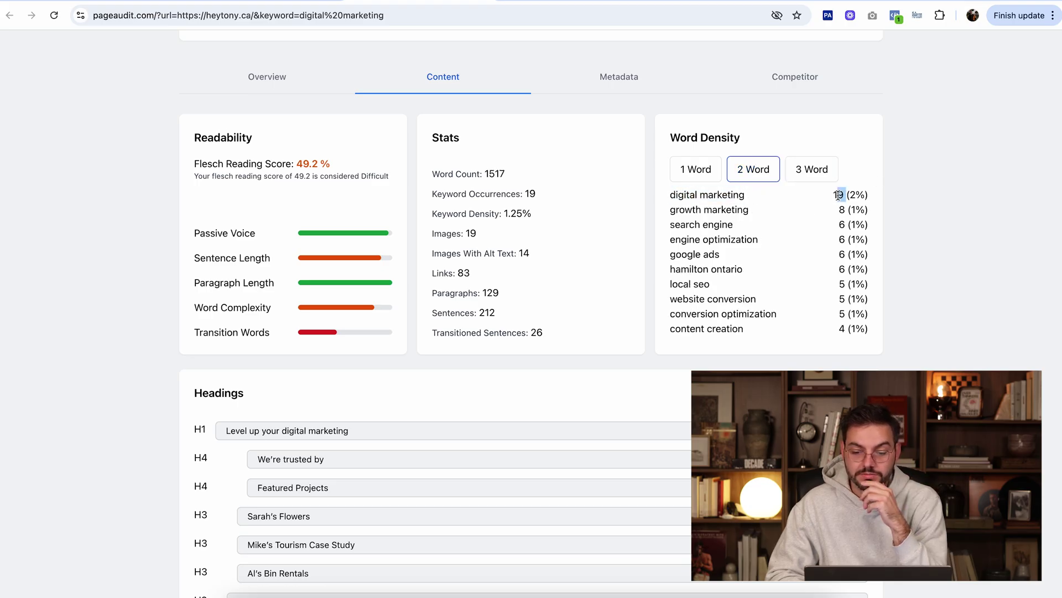
{"action": "left_click_drag", "start_coordinate": [771, 209], "coordinate": [662, 249]}
{"action": "left_click", "coordinate": [674, 207]}
{"action": "left_click", "coordinate": [781, 244]}
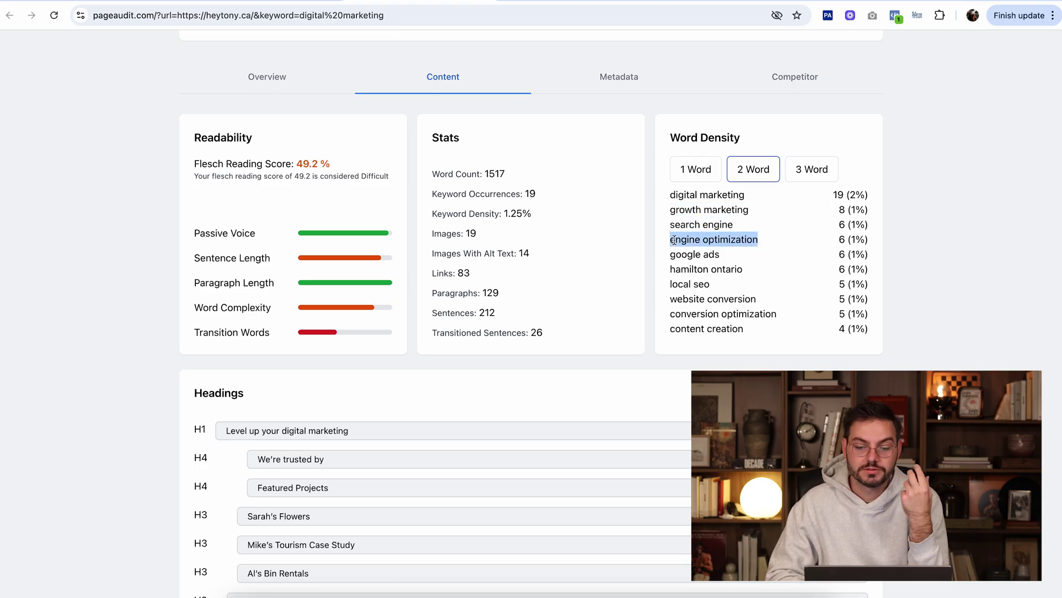
{"action": "left_click", "coordinate": [811, 168]}
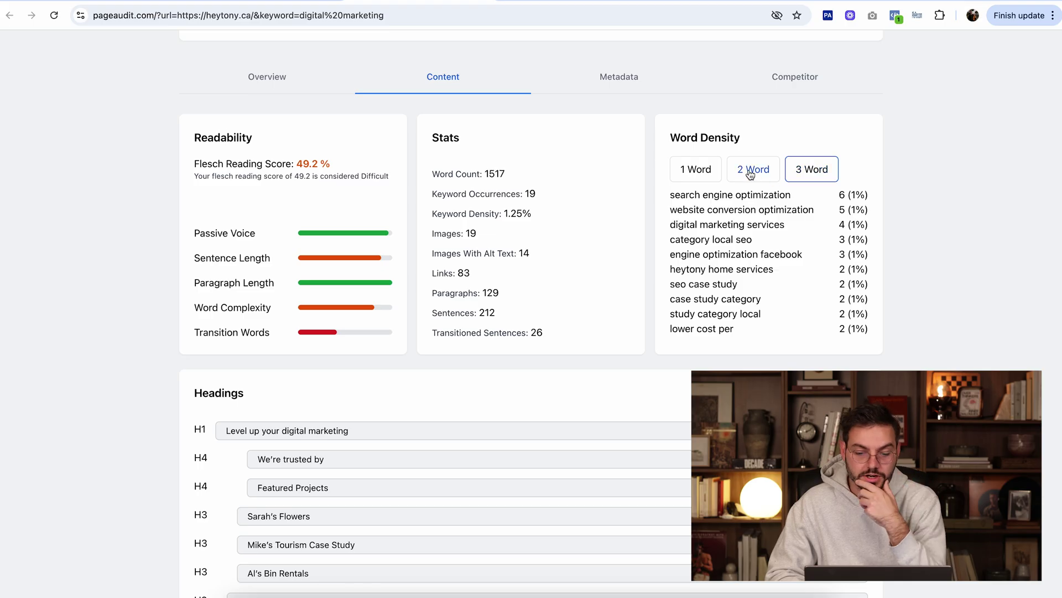
{"action": "scroll", "coordinate": [659, 164], "scroll_direction": "down", "scroll_amount": 20}
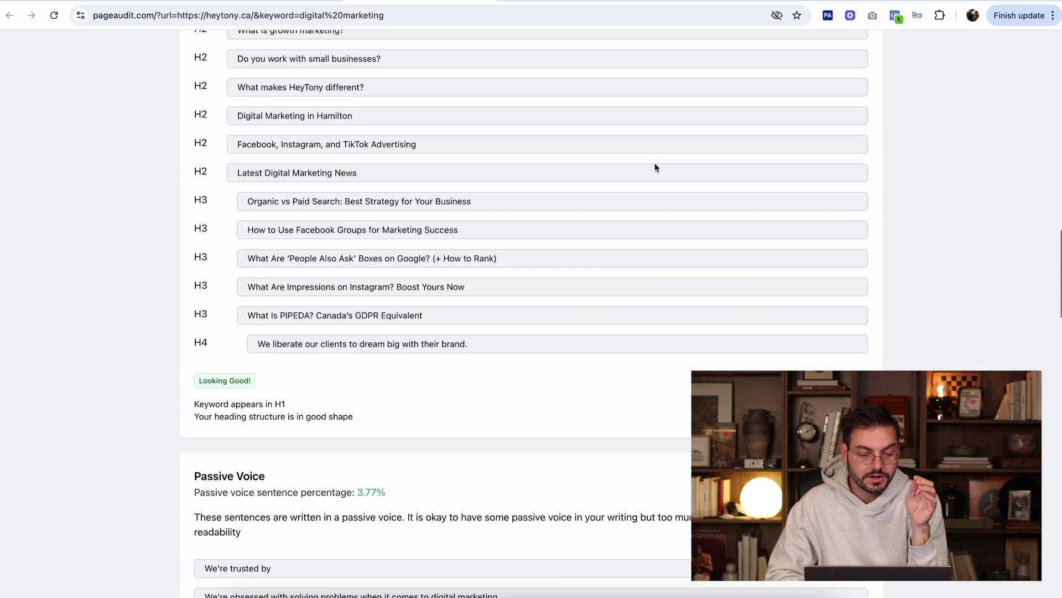
{"action": "scroll", "coordinate": [655, 167], "scroll_direction": "down", "scroll_amount": 2}
{"action": "scroll", "coordinate": [590, 280], "scroll_direction": "down", "scroll_amount": 3}
{"action": "left_click_drag", "start_coordinate": [357, 216], "coordinate": [424, 244]}
{"action": "left_click", "coordinate": [420, 253]}
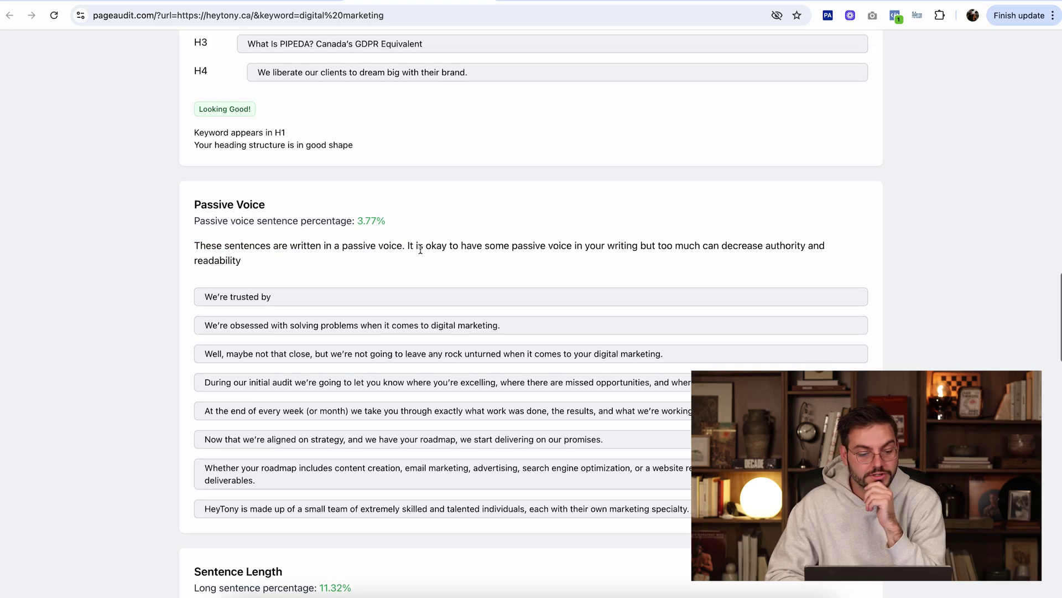
{"action": "scroll", "coordinate": [420, 250], "scroll_direction": "down", "scroll_amount": 1}
{"action": "left_click_drag", "start_coordinate": [280, 184], "coordinate": [360, 207]}
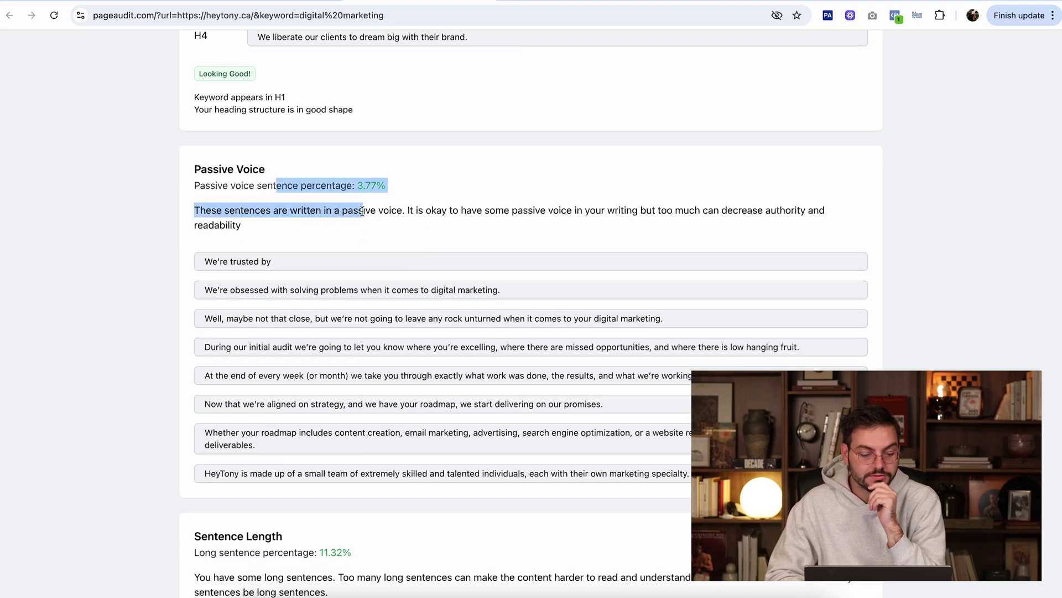
{"action": "left_click", "coordinate": [362, 211]}
{"action": "scroll", "coordinate": [362, 210], "scroll_direction": "down", "scroll_amount": 20}
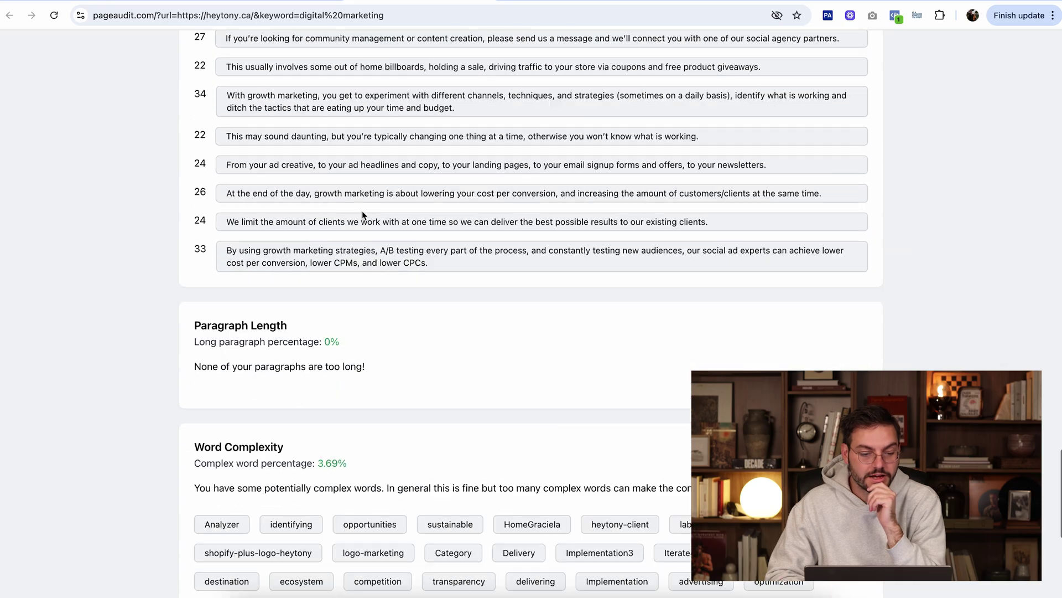
{"action": "scroll", "coordinate": [362, 215], "scroll_direction": "down", "scroll_amount": 5}
{"action": "left_click_drag", "start_coordinate": [343, 140], "coordinate": [383, 208]}
{"action": "left_click", "coordinate": [383, 209]}
{"action": "scroll", "coordinate": [383, 208], "scroll_direction": "down", "scroll_amount": 1}
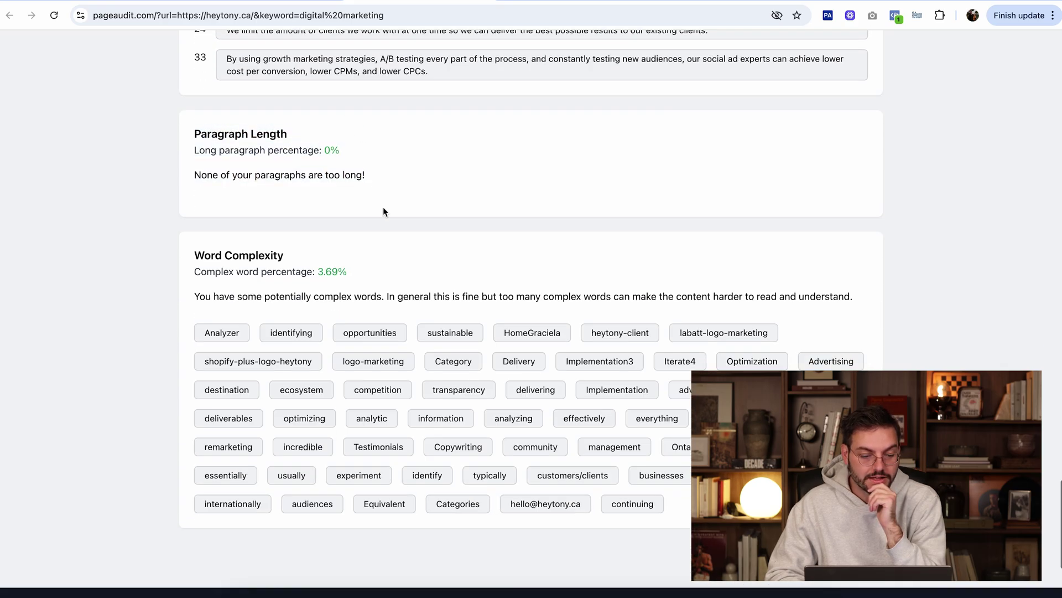
{"action": "scroll", "coordinate": [382, 212], "scroll_direction": "down", "scroll_amount": 2}
{"action": "left_click_drag", "start_coordinate": [288, 166], "coordinate": [381, 221]}
{"action": "left_click", "coordinate": [380, 221]}
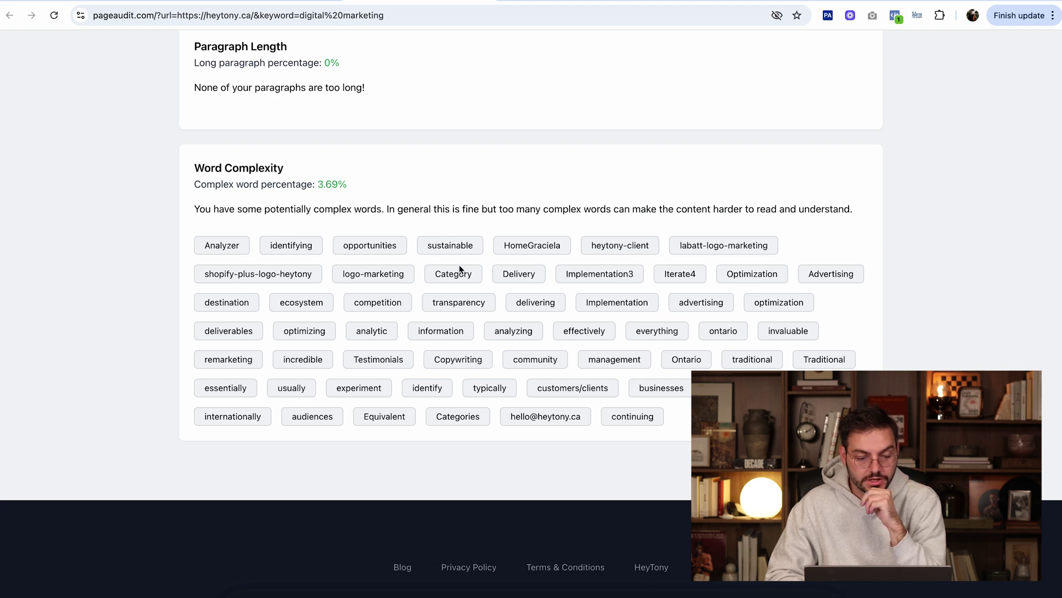
{"action": "scroll", "coordinate": [509, 346], "scroll_direction": "down", "scroll_amount": 2}
{"action": "scroll", "coordinate": [508, 346], "scroll_direction": "up", "scroll_amount": 20}
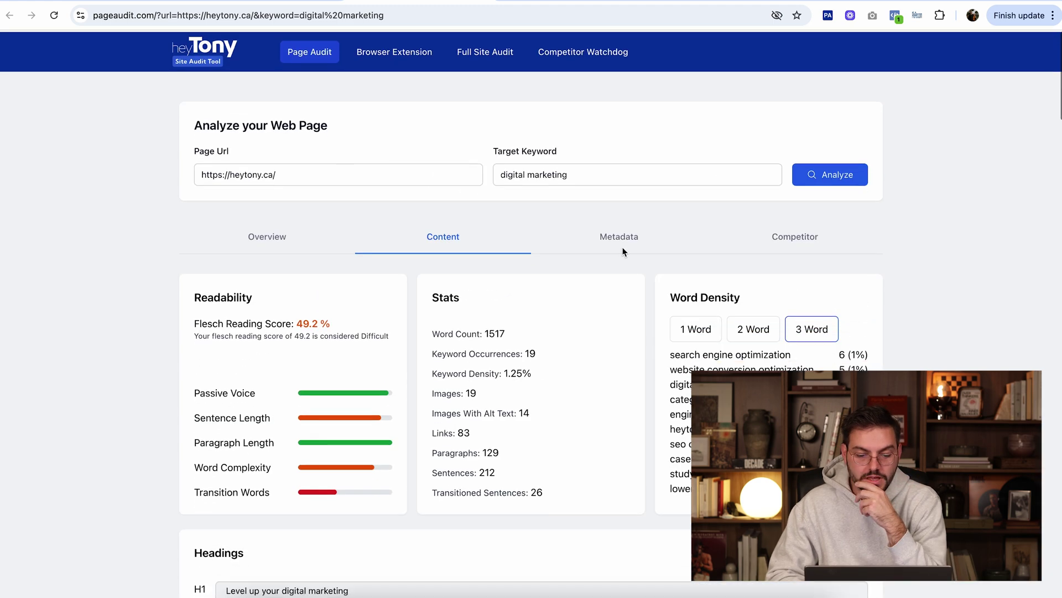
Open heytony.ca's Metadata report and highlight the meta description length warning and guidance.
{"action": "left_click", "coordinate": [624, 242]}
{"action": "scroll", "coordinate": [503, 263], "scroll_direction": "down", "scroll_amount": 3}
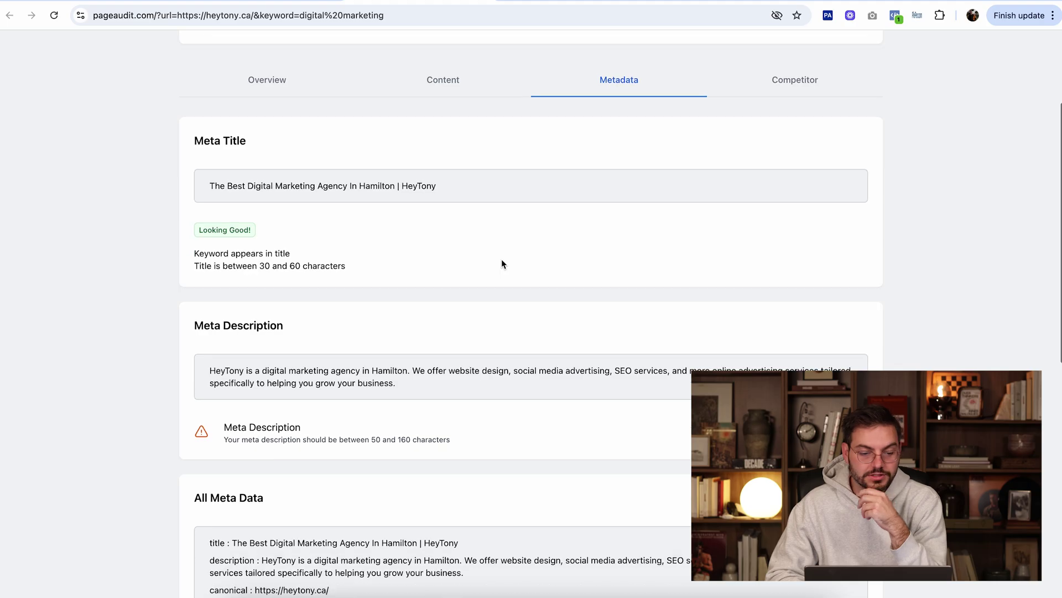
{"action": "scroll", "coordinate": [502, 261], "scroll_direction": "down", "scroll_amount": 3}
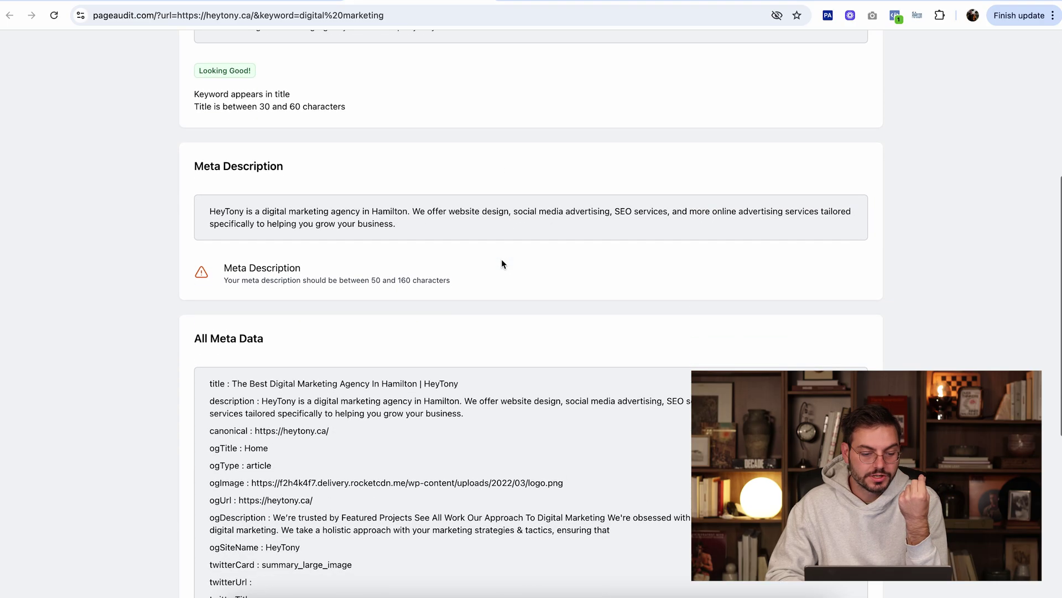
{"action": "left_click_drag", "start_coordinate": [225, 267], "coordinate": [418, 279]}
{"action": "triple_click", "coordinate": [402, 273]}
{"action": "left_click", "coordinate": [318, 292]}
{"action": "left_click", "coordinate": [452, 277]}
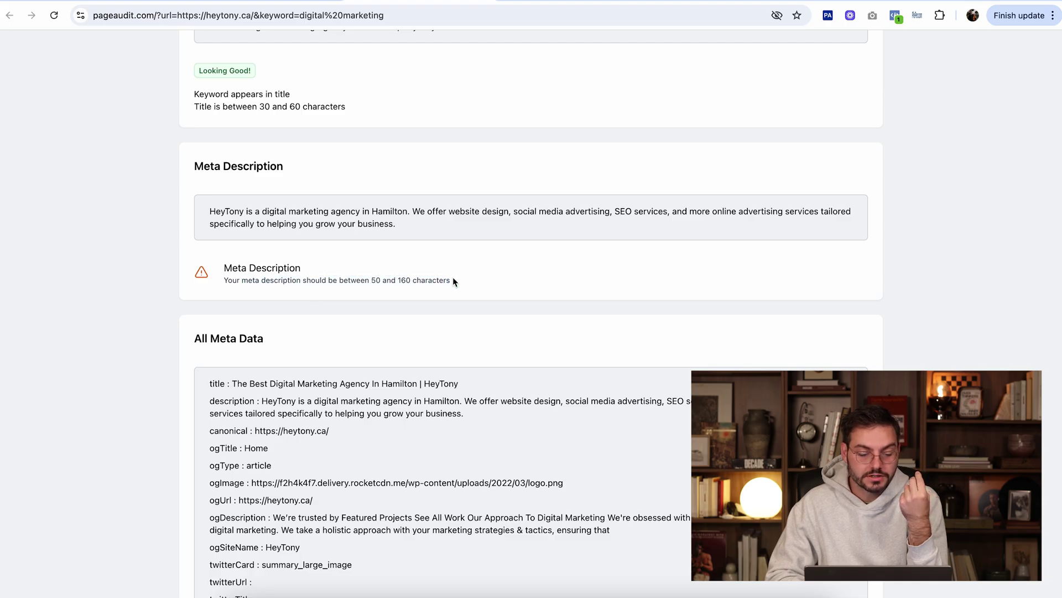
Review All Meta Data, noting the empty Twitter fields and the ogTitle, ogImage and ogUrl lines.
{"action": "scroll", "coordinate": [453, 276], "scroll_direction": "down", "scroll_amount": 2}
{"action": "scroll", "coordinate": [453, 281], "scroll_direction": "down", "scroll_amount": 2}
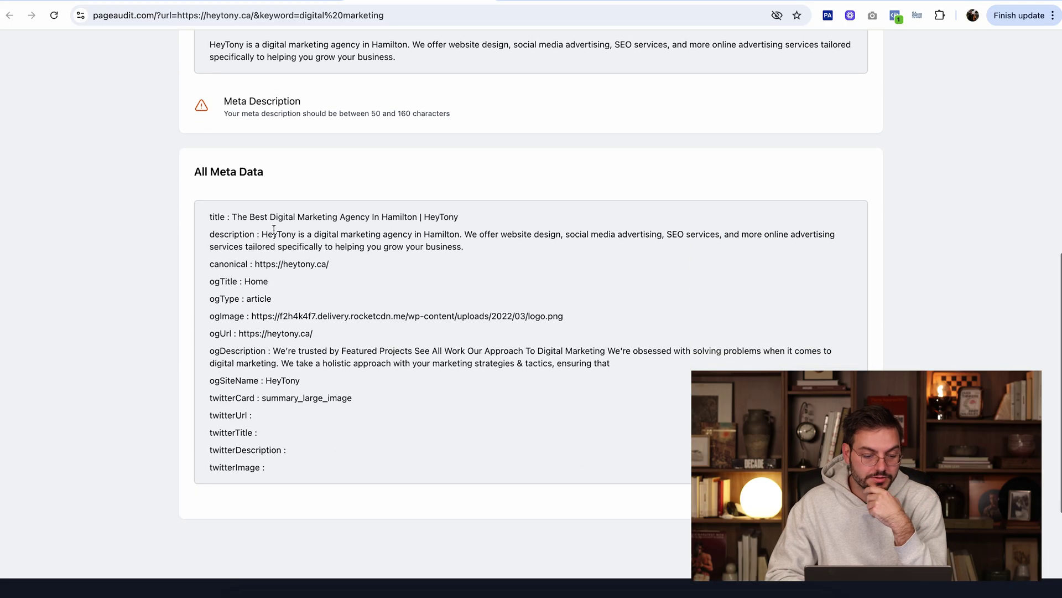
{"action": "left_click_drag", "start_coordinate": [273, 230], "coordinate": [247, 396]}
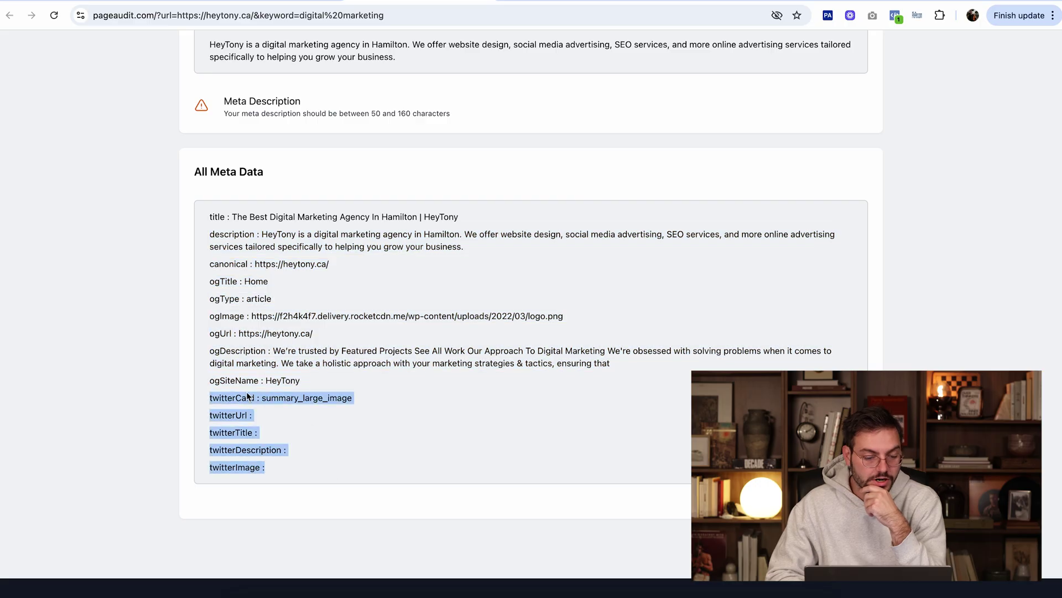
{"action": "left_click", "coordinate": [246, 394]}
{"action": "left_click_drag", "start_coordinate": [242, 280], "coordinate": [355, 343]}
{"action": "left_click", "coordinate": [354, 347]}
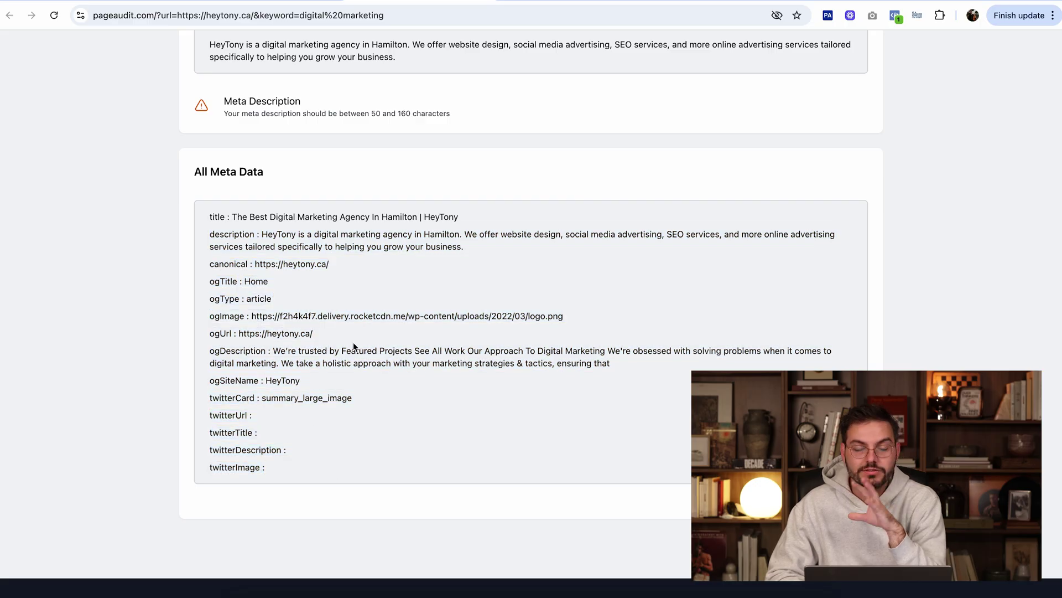
{"action": "scroll", "coordinate": [354, 347], "scroll_direction": "up", "scroll_amount": 10}
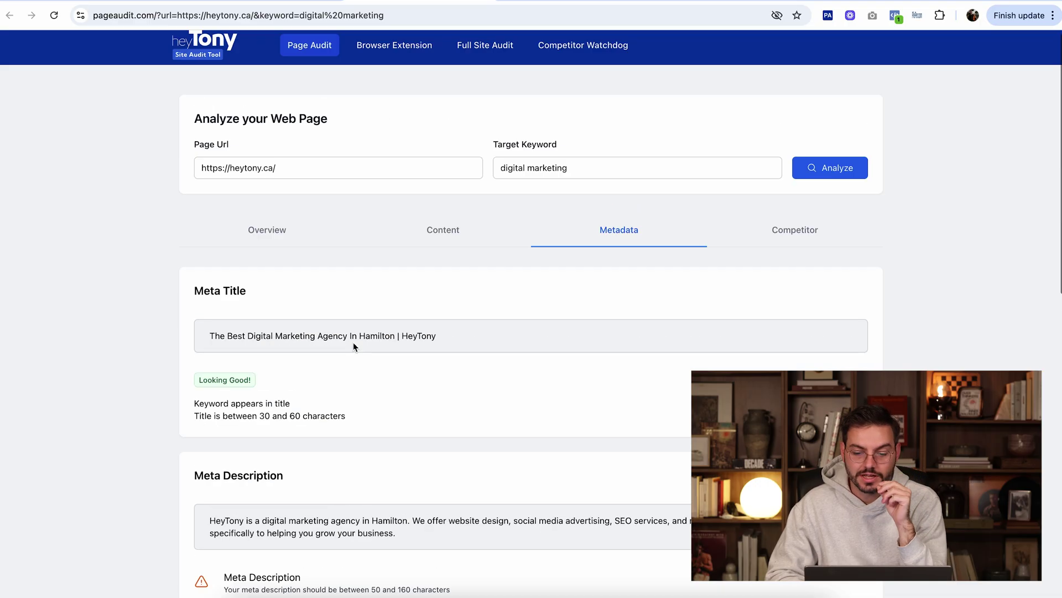
{"action": "left_click", "coordinate": [766, 240]}
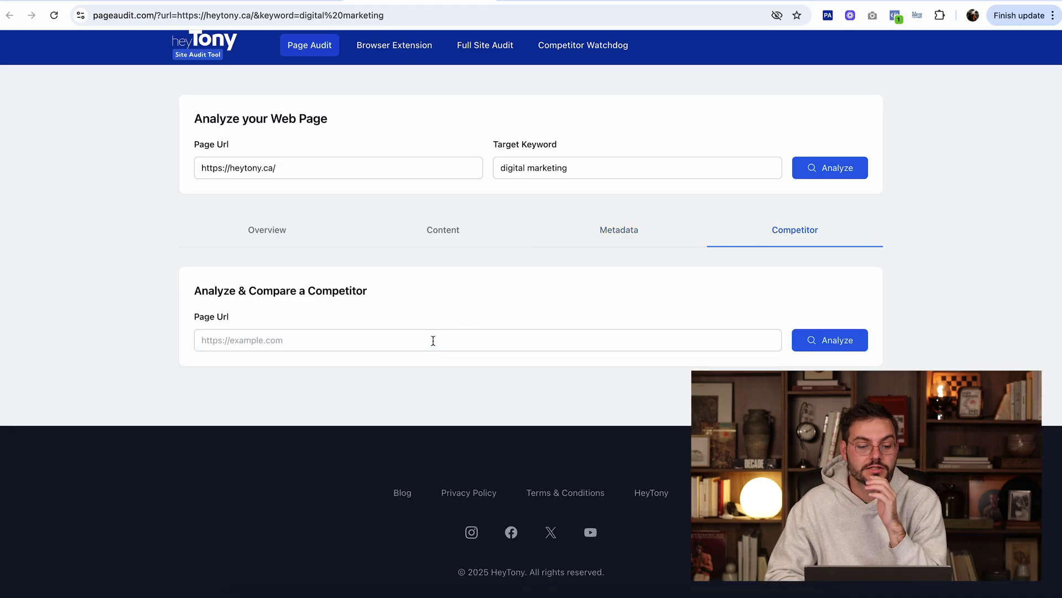
Go back to the Overview showing heytony.ca's 92% SEO score and keyword checks.
{"action": "left_click", "coordinate": [281, 230]}
{"action": "scroll", "coordinate": [465, 166], "scroll_direction": "up", "scroll_amount": 2}
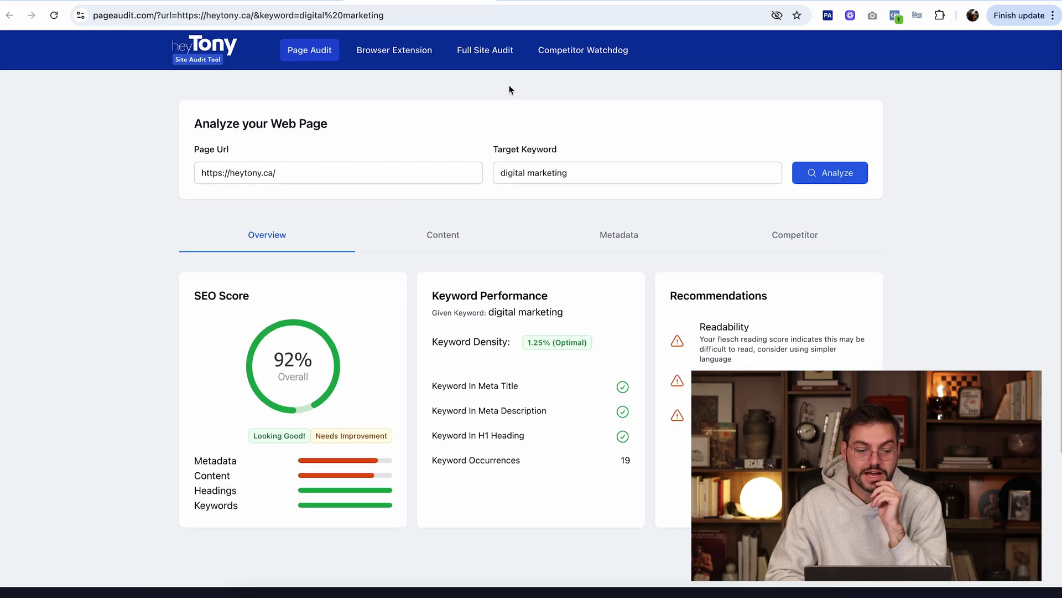
Switch to the heytony.ca website tab and highlight its headline at the top.
{"action": "left_click", "coordinate": [294, 2]}
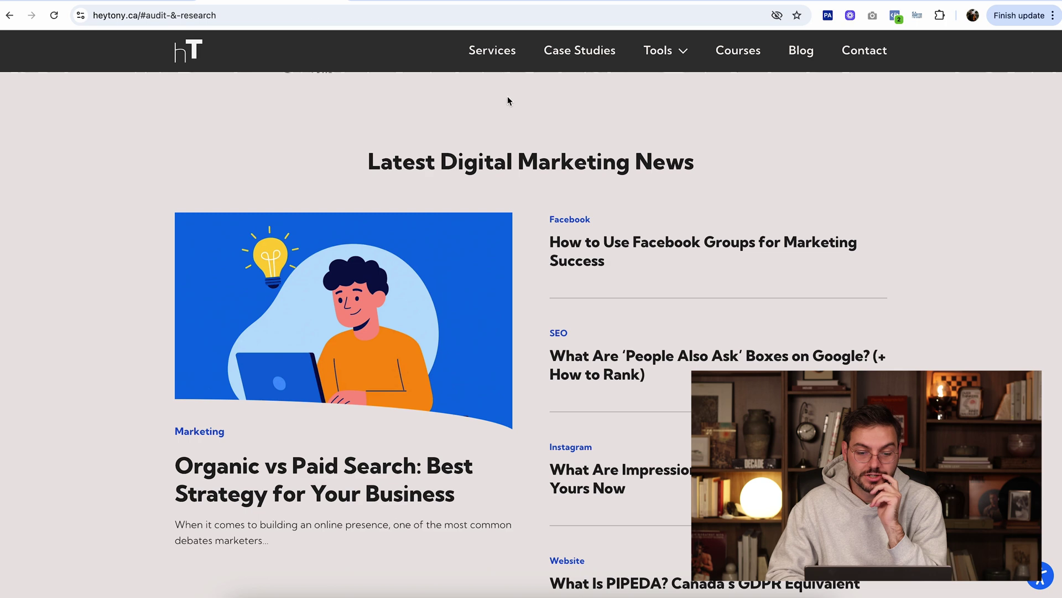
{"action": "scroll", "coordinate": [572, 135], "scroll_direction": "up", "scroll_amount": 15}
{"action": "scroll", "coordinate": [573, 135], "scroll_direction": "up", "scroll_amount": 10}
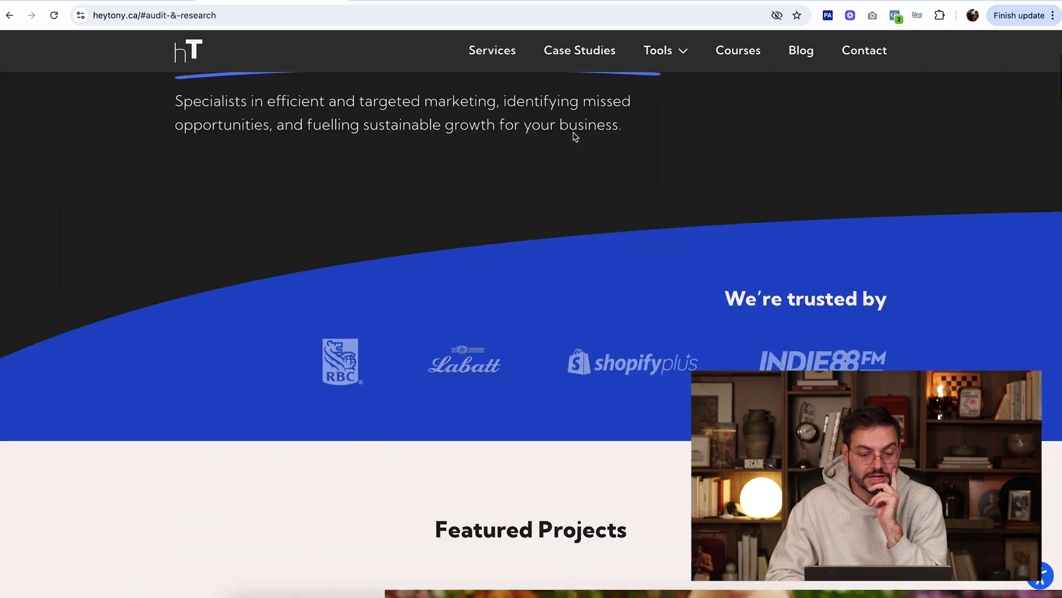
{"action": "left_click_drag", "start_coordinate": [413, 233], "coordinate": [671, 395]}
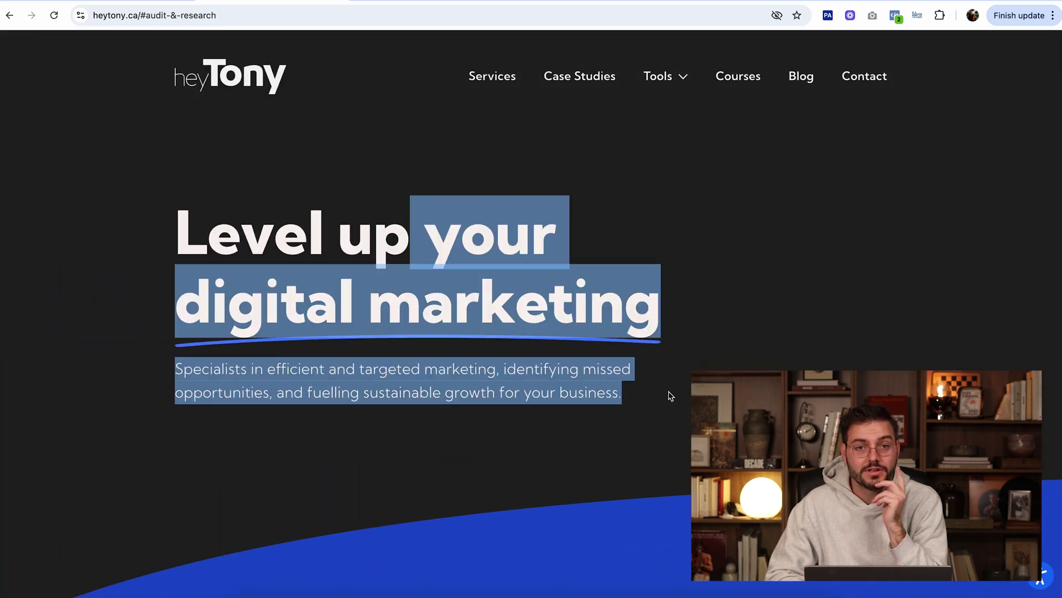
{"action": "left_click", "coordinate": [671, 395]}
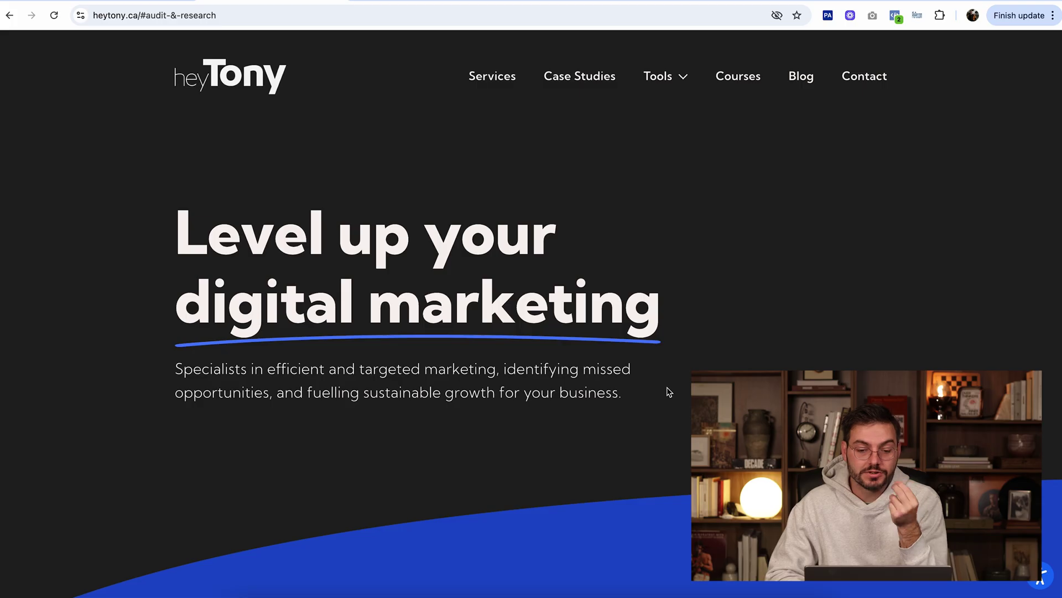
Scroll to Latest Digital Marketing News and pick out the Organic vs Paid Search post.
{"action": "scroll", "coordinate": [631, 214], "scroll_direction": "down", "scroll_amount": 10}
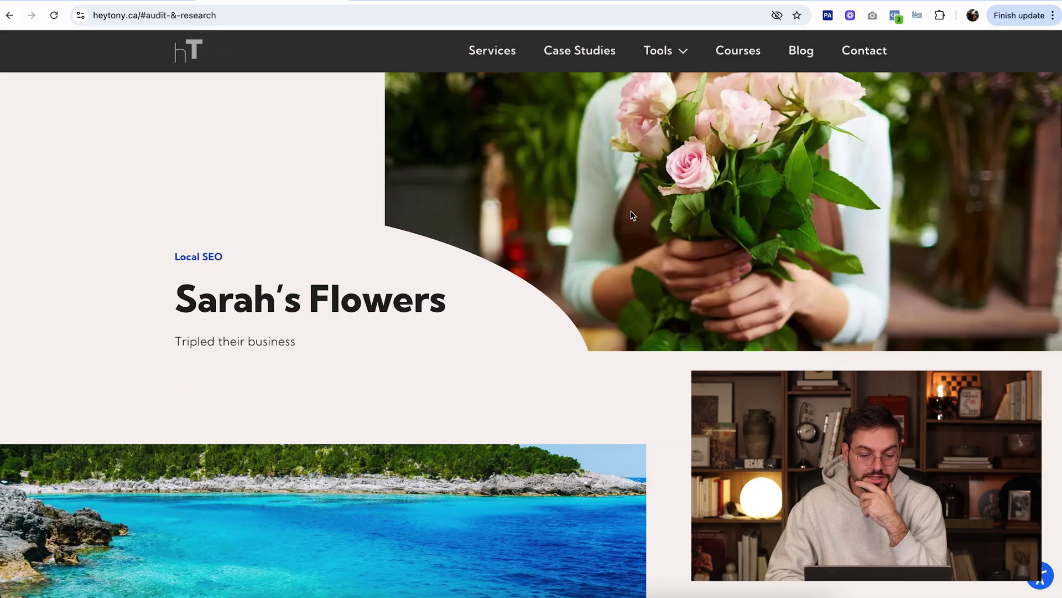
{"action": "scroll", "coordinate": [633, 215], "scroll_direction": "down", "scroll_amount": 20}
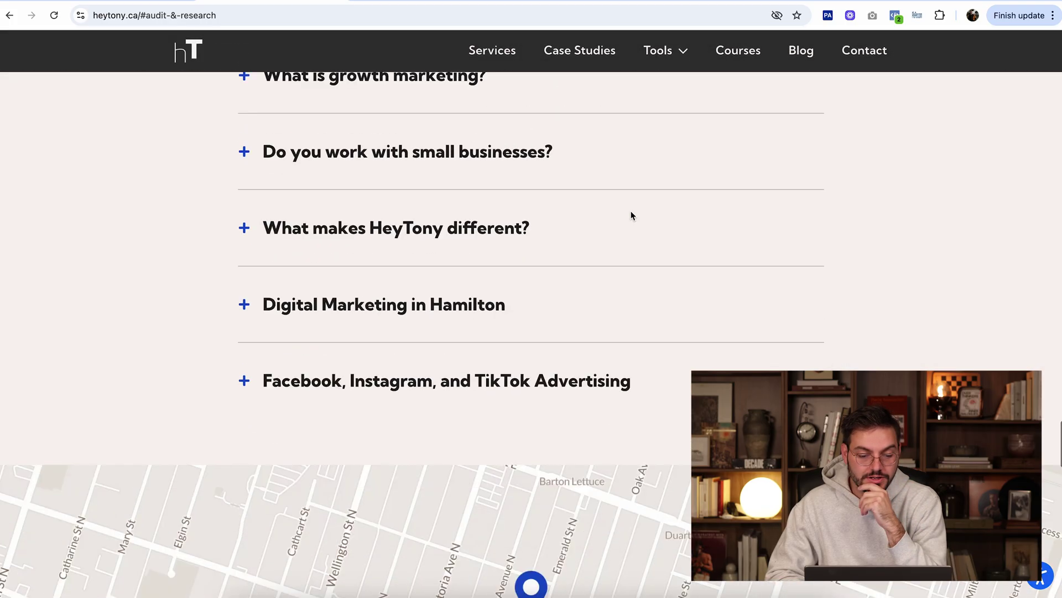
{"action": "scroll", "coordinate": [633, 215], "scroll_direction": "down", "scroll_amount": 12}
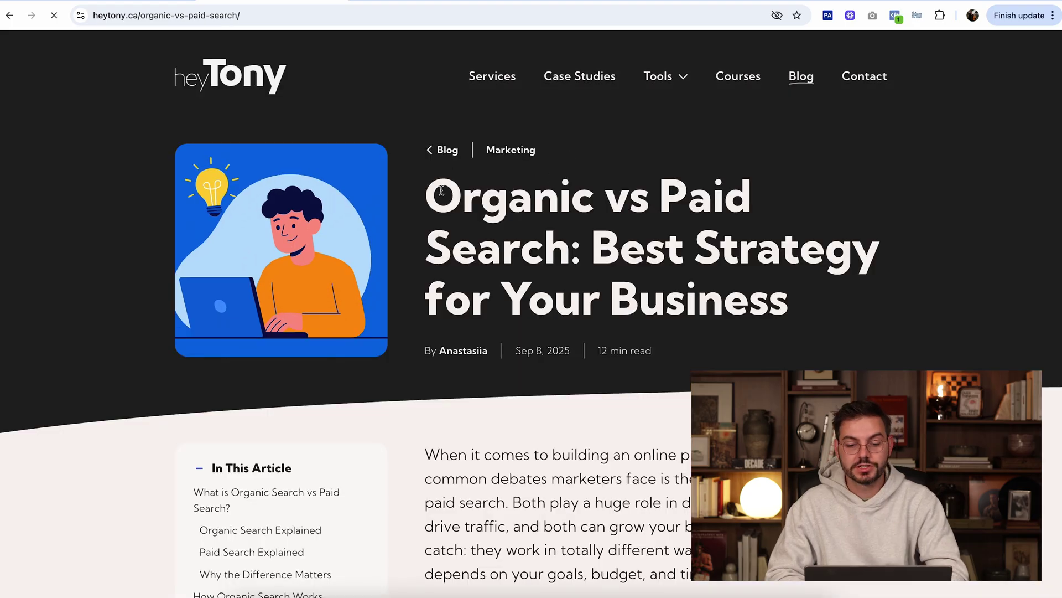
{"action": "left_click_drag", "start_coordinate": [427, 195], "coordinate": [572, 229]}
{"action": "key", "text": "ctrl+c"}
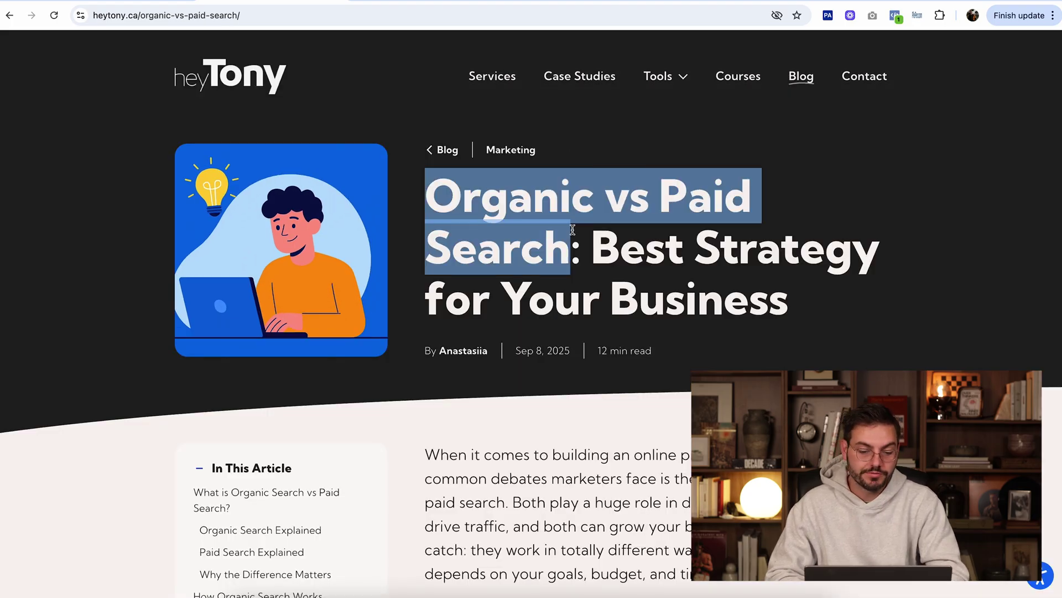
{"action": "scroll", "coordinate": [574, 231], "scroll_direction": "down", "scroll_amount": 3}
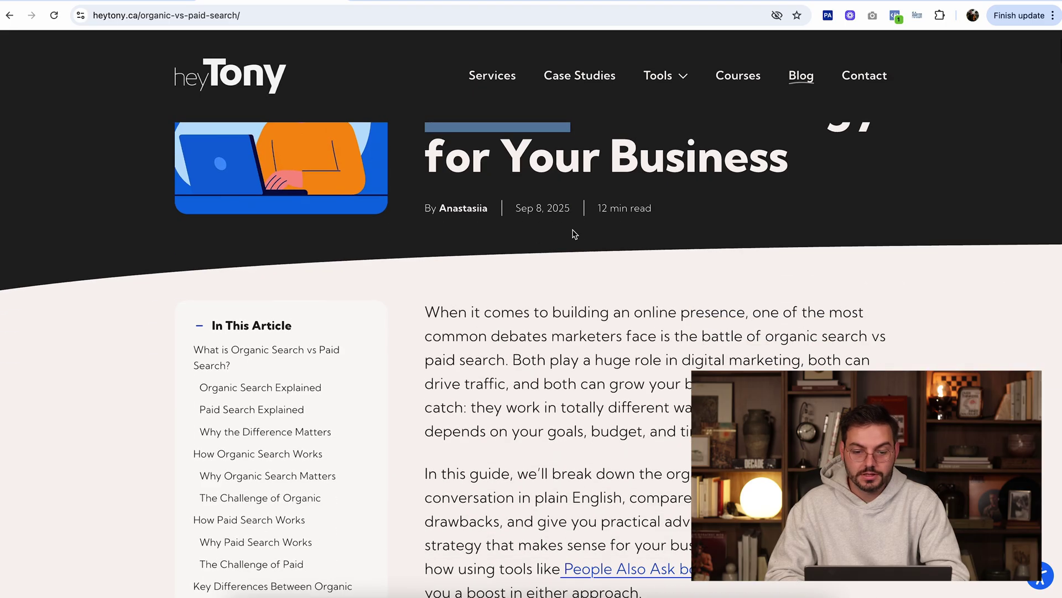
Run Page Audit's keyword check on the post for 'Organic vs Paid Search'.
{"action": "left_click", "coordinate": [828, 15]}
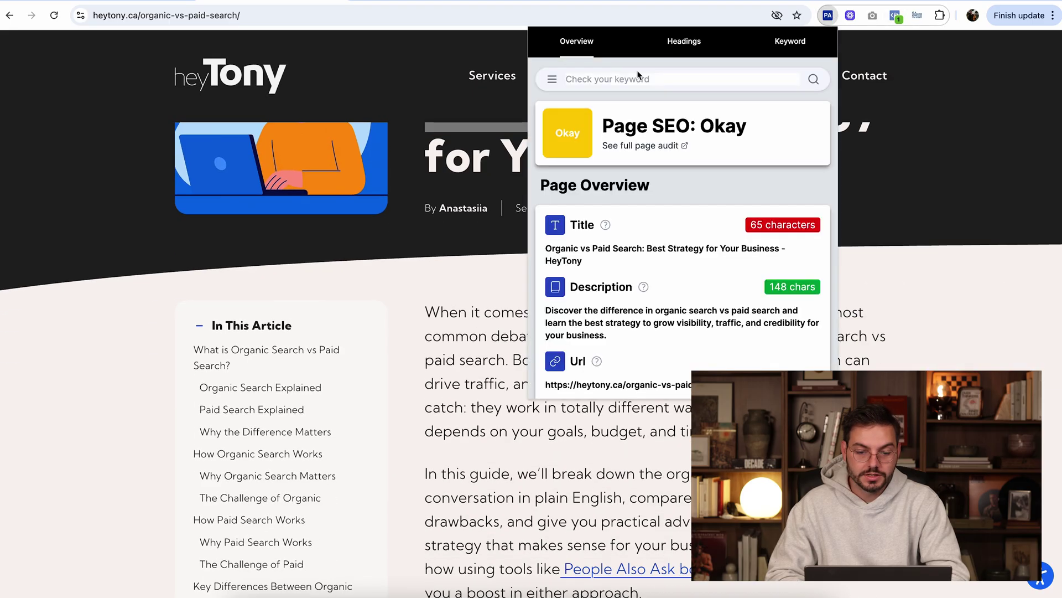
{"action": "left_click", "coordinate": [621, 77]}
{"action": "key", "text": "ctrl+v"}
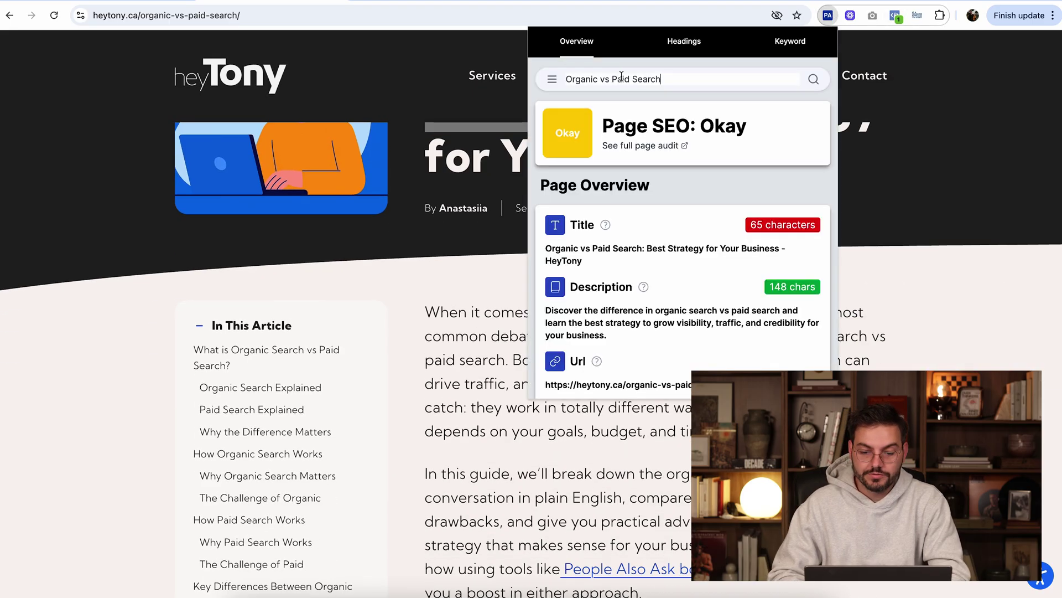
{"action": "key", "text": "Return"}
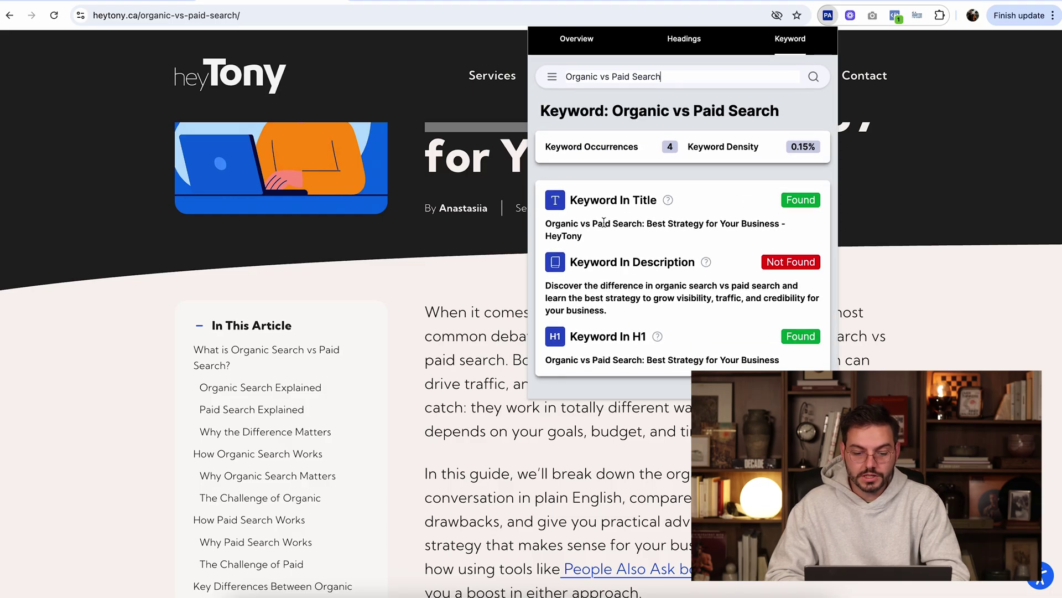
Highlight the keyword results: found in the title, missing from the description, and the description's wording.
{"action": "left_click_drag", "start_coordinate": [556, 222], "coordinate": [693, 239]}
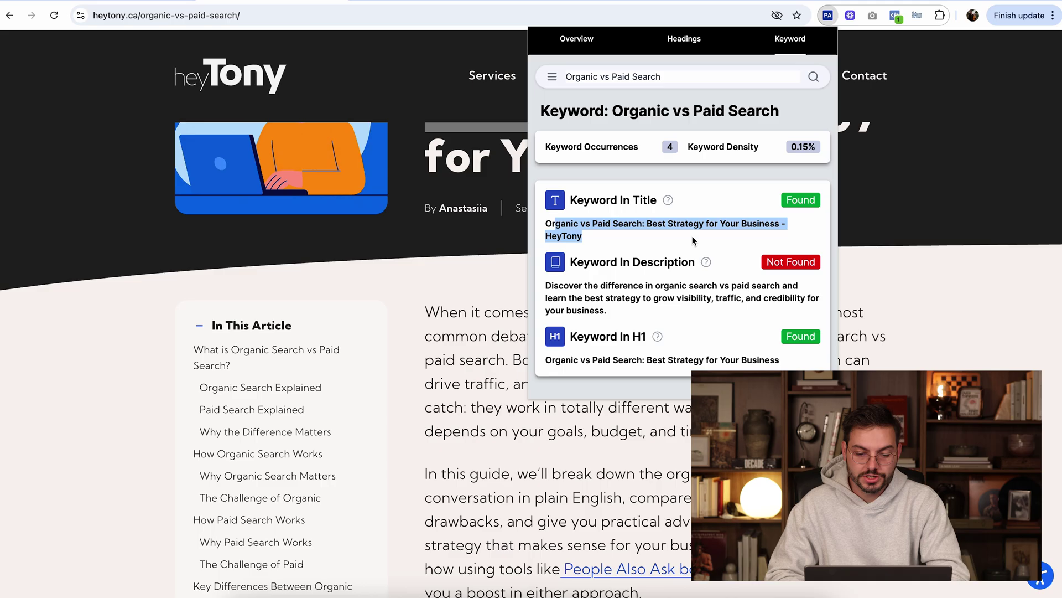
{"action": "left_click", "coordinate": [690, 241]}
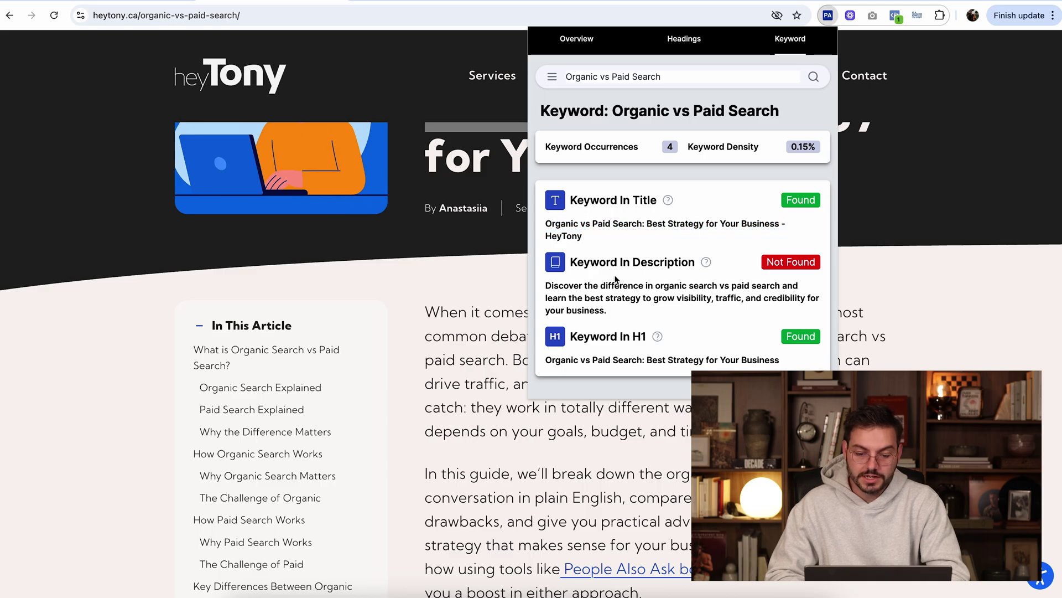
{"action": "left_click_drag", "start_coordinate": [591, 264], "coordinate": [686, 265]}
{"action": "left_click", "coordinate": [685, 264]}
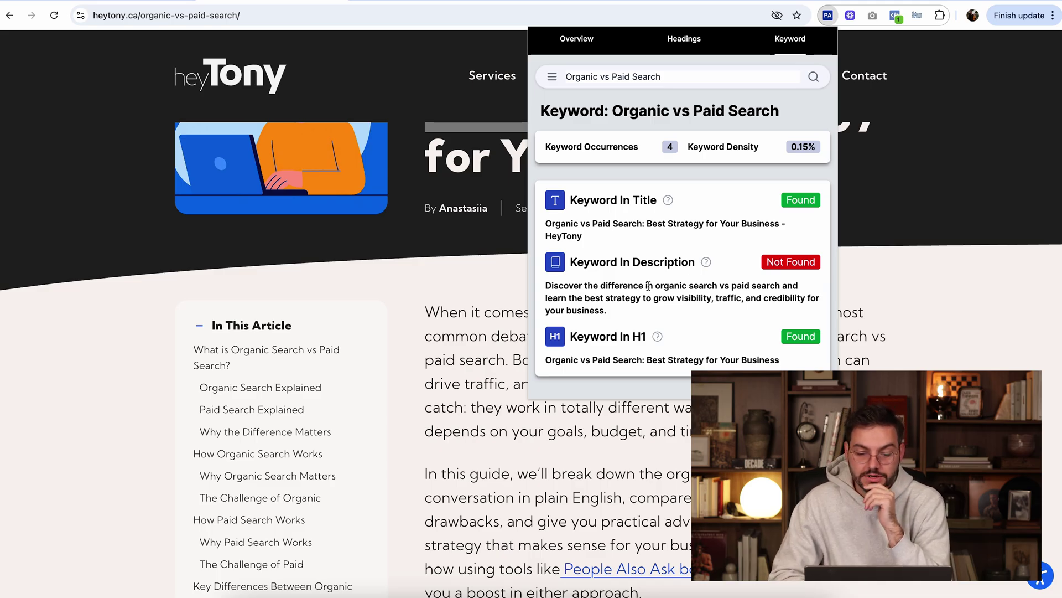
{"action": "left_click_drag", "start_coordinate": [660, 286], "coordinate": [780, 286]}
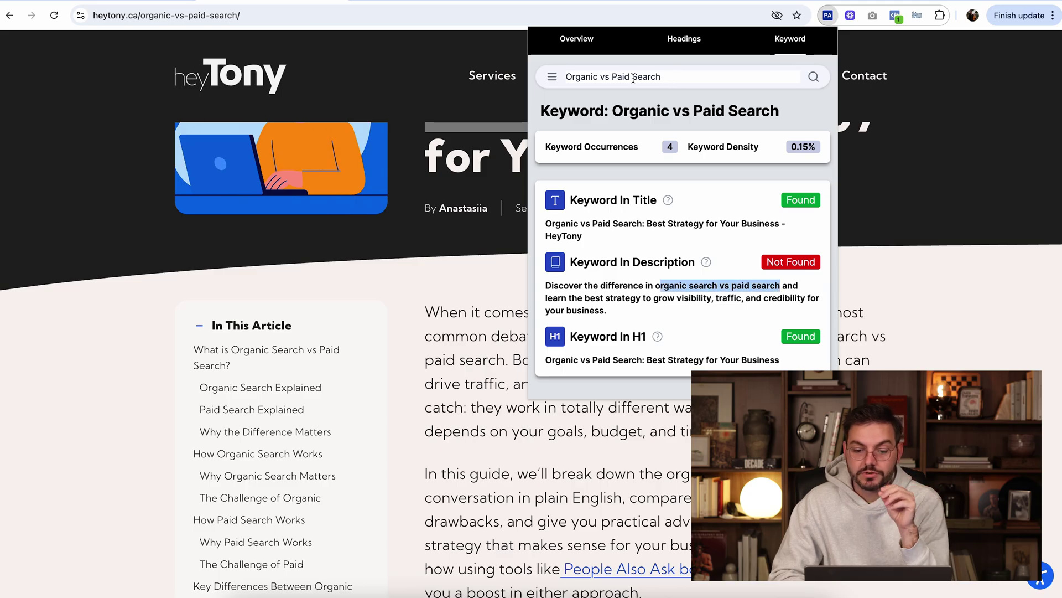
{"action": "left_click", "coordinate": [679, 78]}
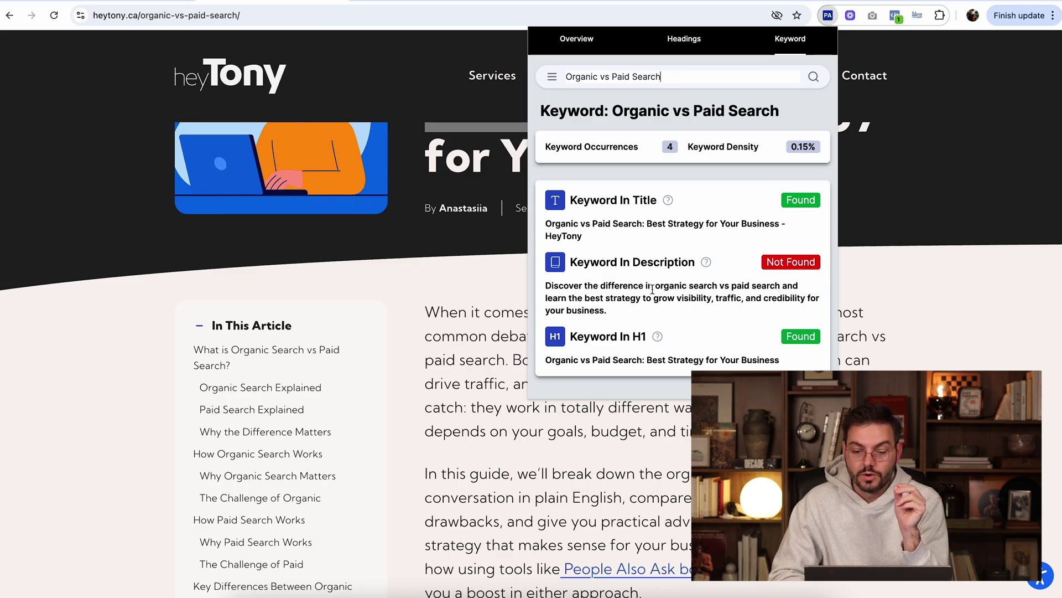
{"action": "left_click_drag", "start_coordinate": [657, 287], "coordinate": [778, 287]}
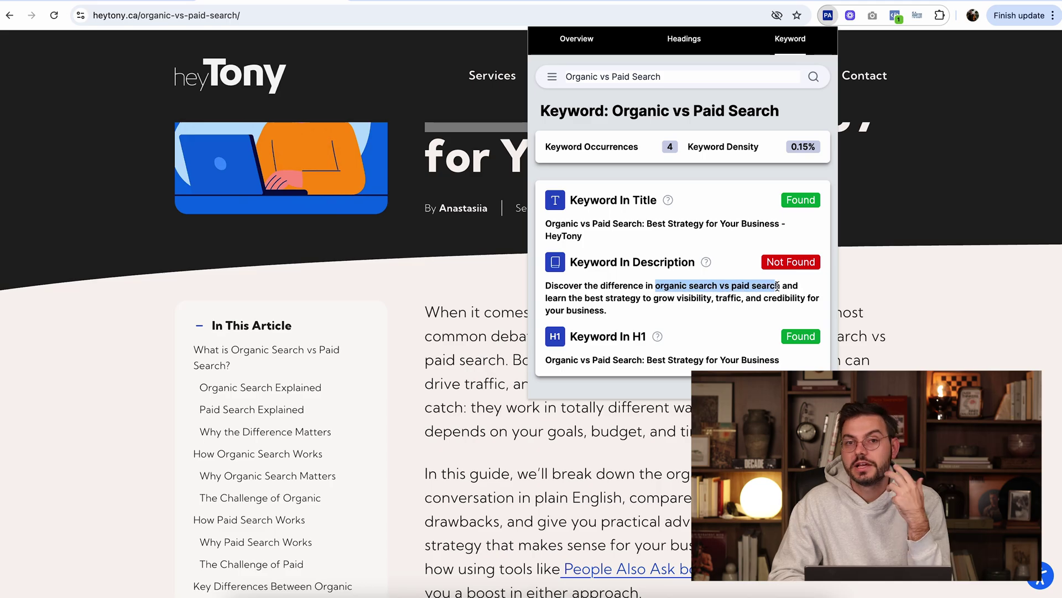
{"action": "left_click", "coordinate": [780, 286]}
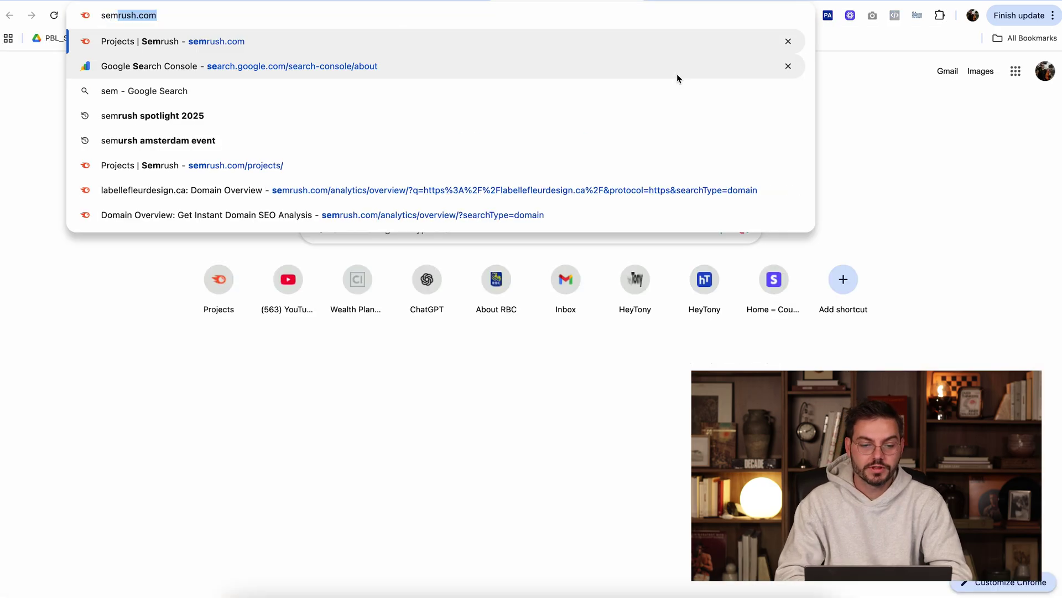
Open Semrush in a new Chrome tab alongside the heytony.ca article.
{"action": "key", "text": "Return"}
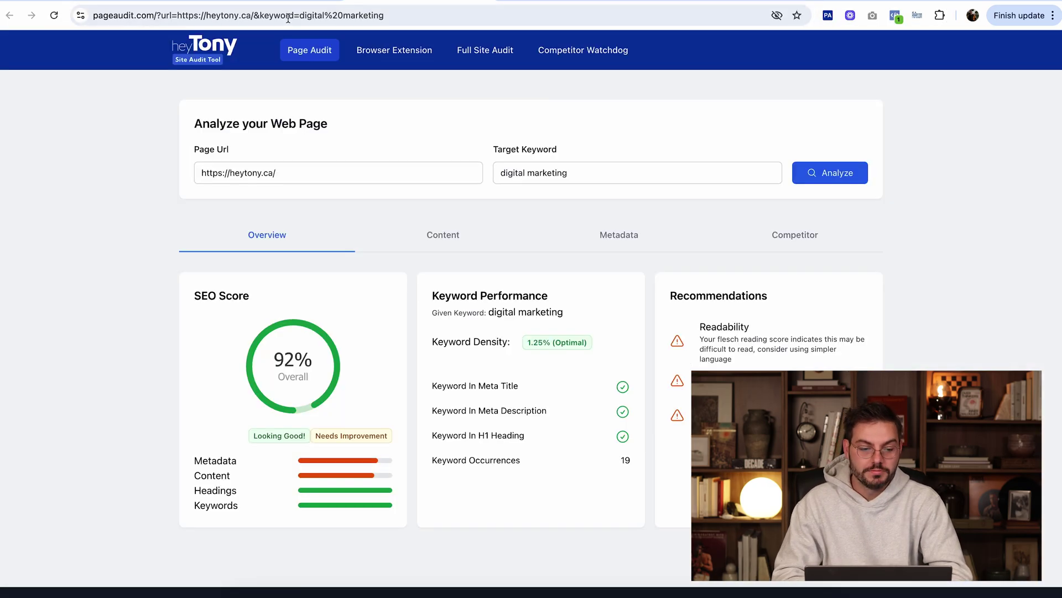
{"action": "left_click", "coordinate": [248, 1]}
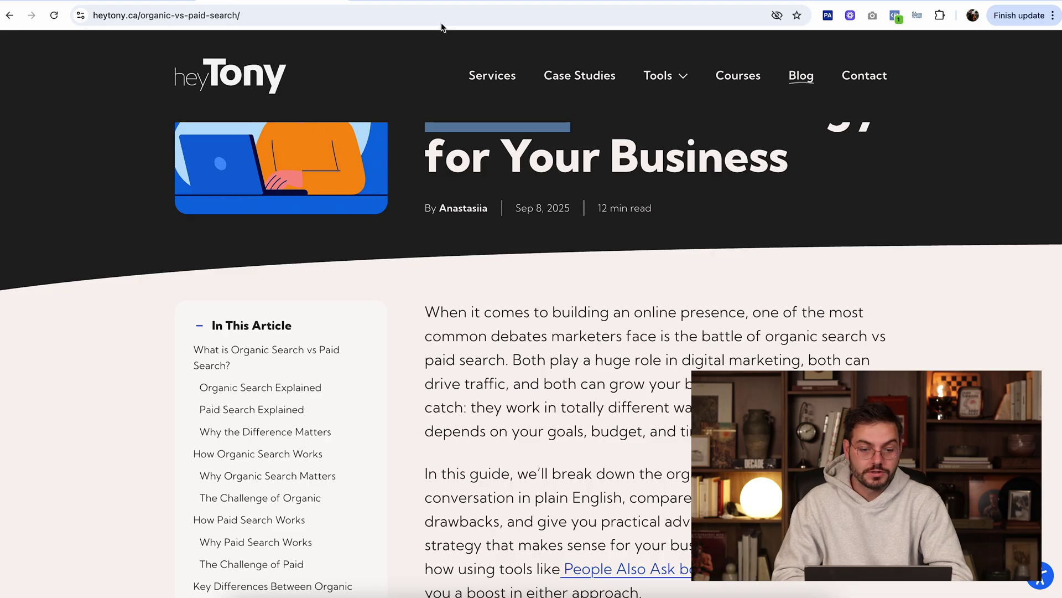
{"action": "left_click", "coordinate": [540, 4]}
Run Semrush's Keyword Overview for 'Organic vs Paid Search': 320 volume, 27% difficulty, SERP list.
{"action": "left_click", "coordinate": [473, 50]}
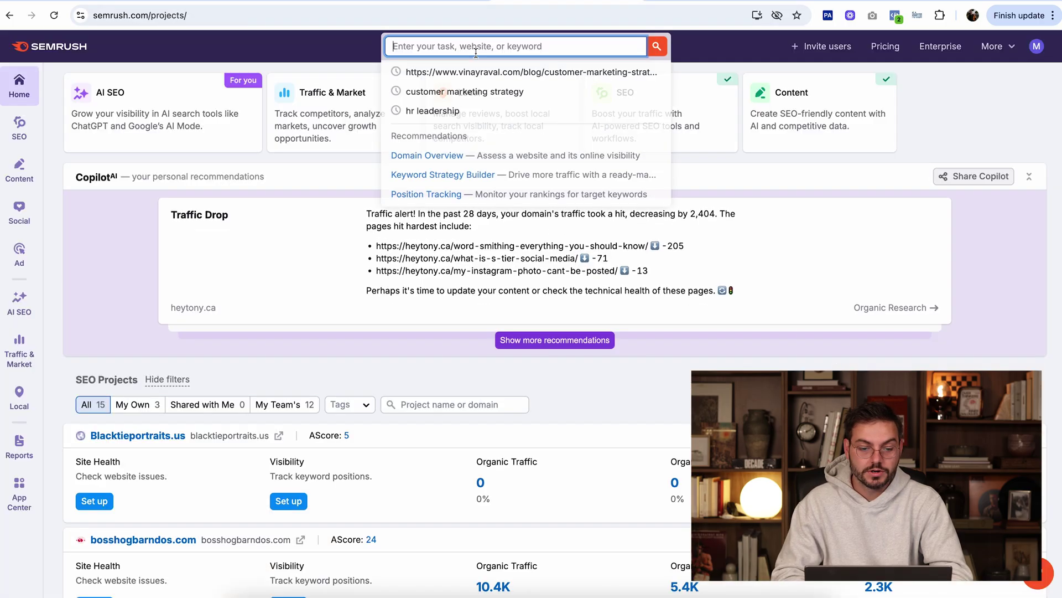
{"action": "key", "text": "super+v"}
{"action": "key", "text": "Return"}
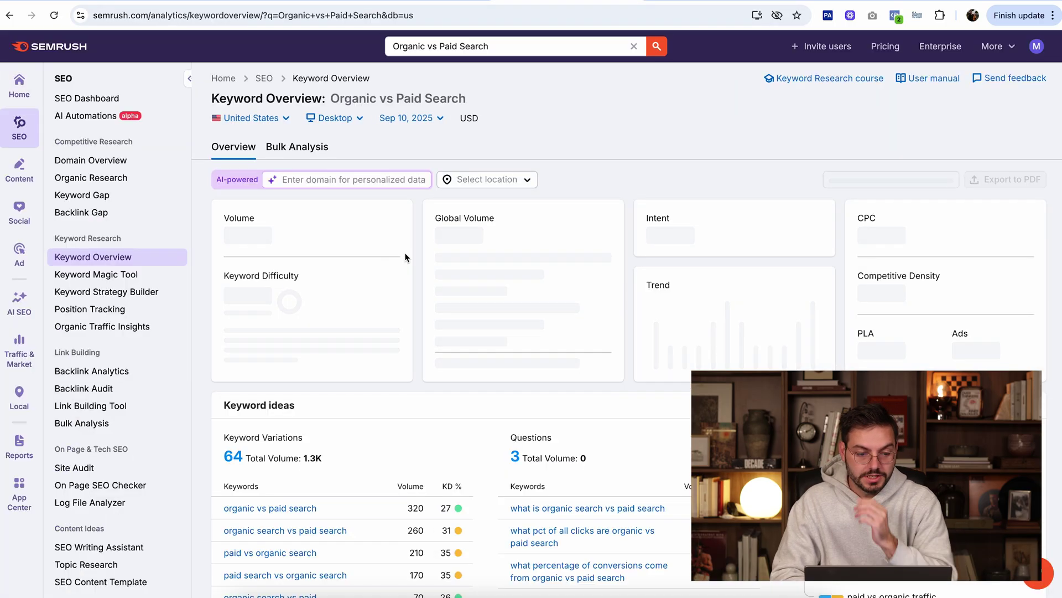
{"action": "scroll", "coordinate": [439, 300], "scroll_direction": "down", "scroll_amount": 1}
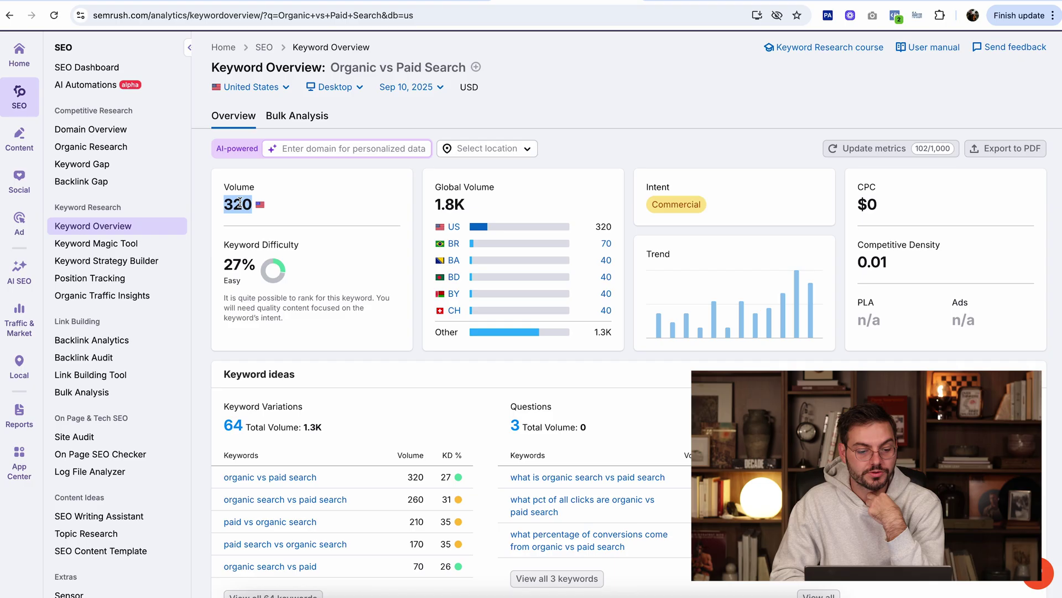
{"action": "left_click", "coordinate": [227, 265]}
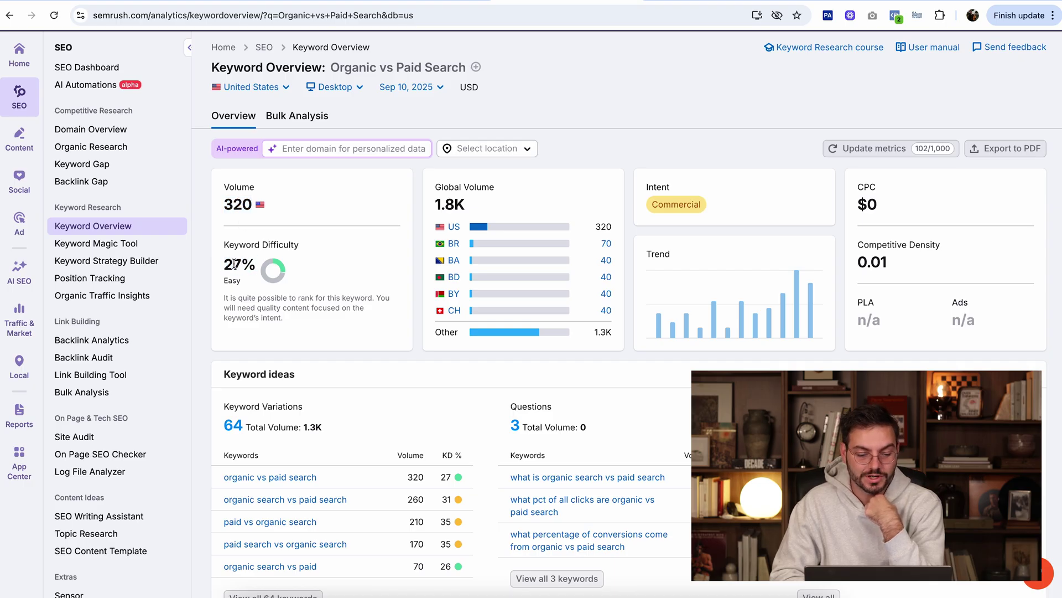
{"action": "scroll", "coordinate": [231, 266], "scroll_direction": "down", "scroll_amount": 10}
{"action": "scroll", "coordinate": [612, 204], "scroll_direction": "down", "scroll_amount": 2}
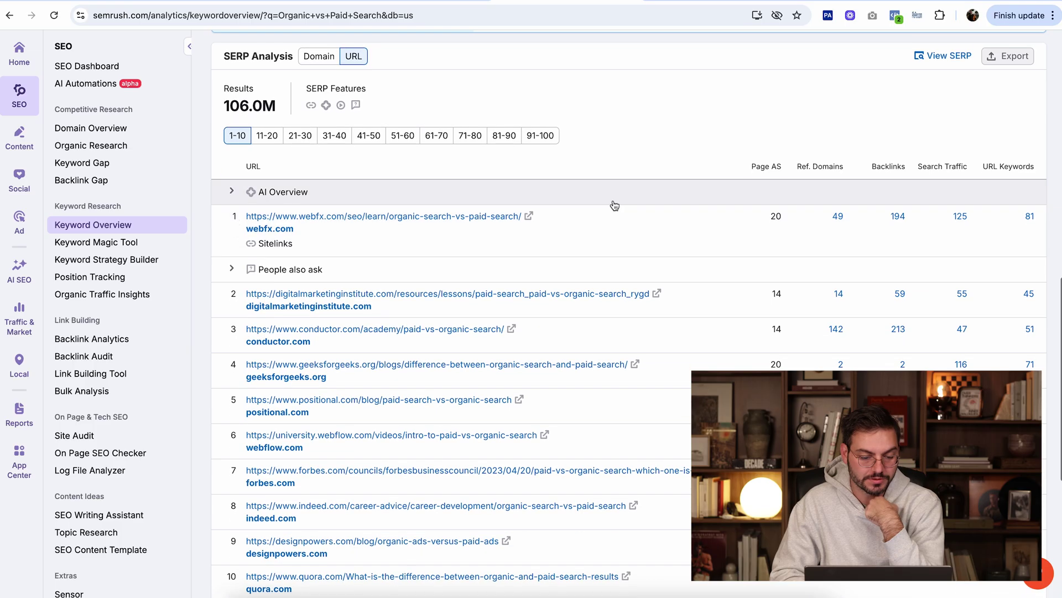
{"action": "scroll", "coordinate": [672, 245], "scroll_direction": "down", "scroll_amount": 1}
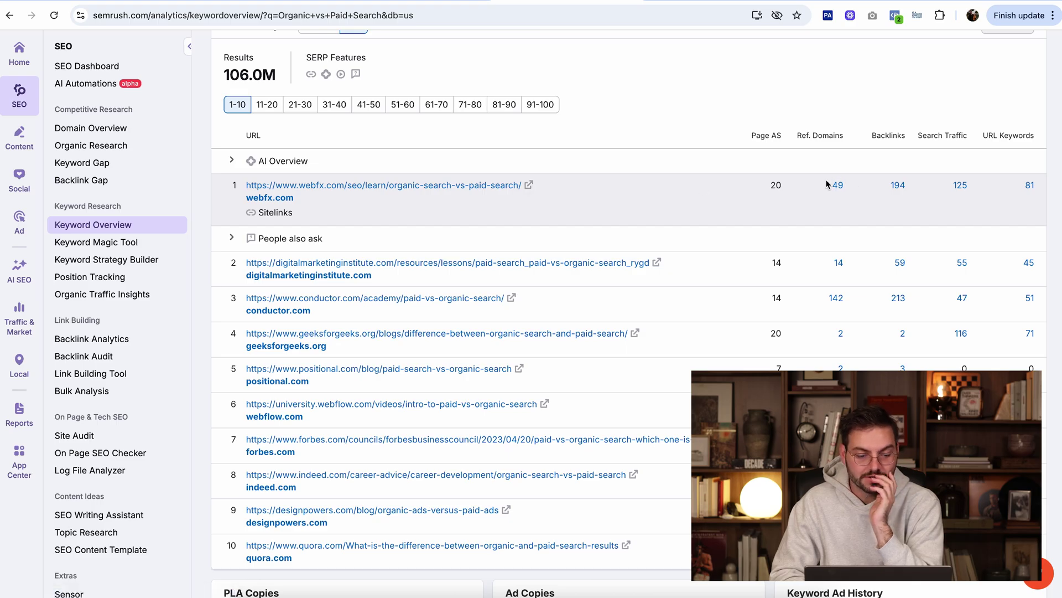
{"action": "scroll", "coordinate": [826, 185], "scroll_direction": "down", "scroll_amount": 1}
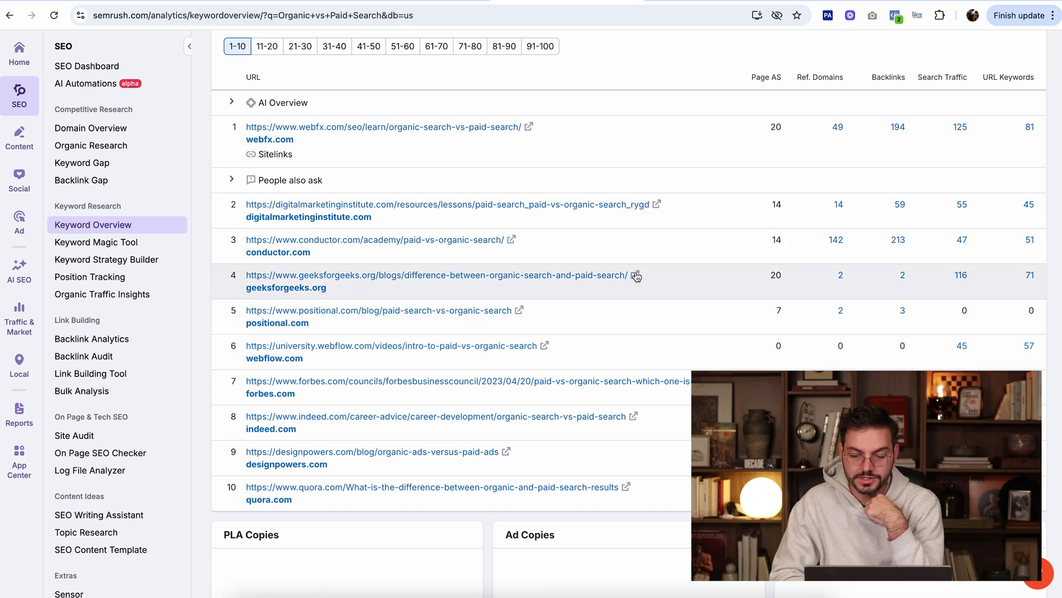
Open the geeksforgeeks competitor article and run Page Audit's check for 'Organic vs Paid Search'.
{"action": "left_click", "coordinate": [637, 275]}
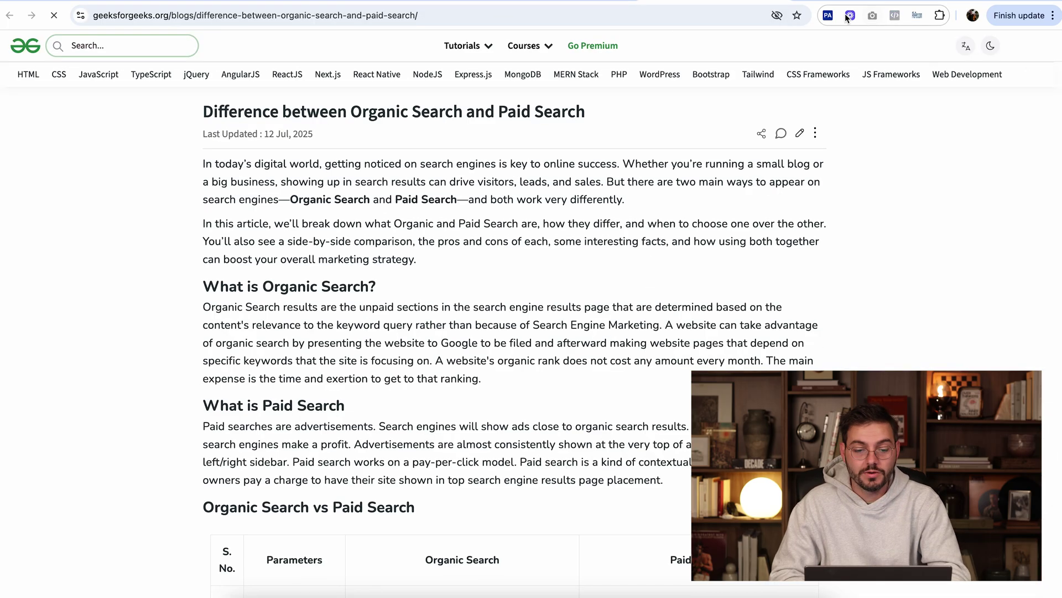
{"action": "left_click", "coordinate": [829, 16]}
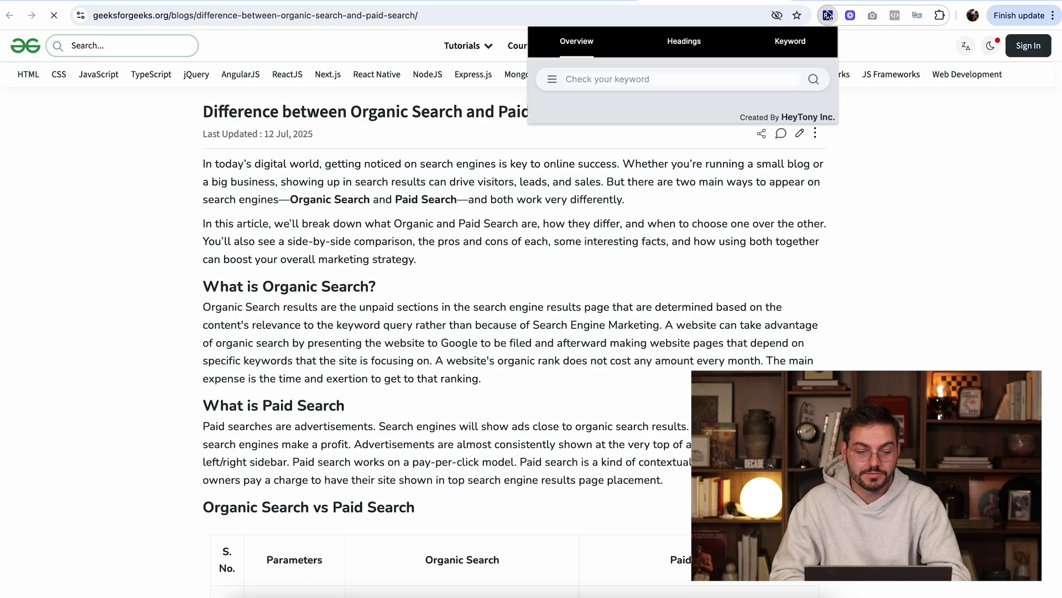
{"action": "left_click", "coordinate": [644, 83]}
{"action": "type", "text": "Organic vs Paid Search"}
{"action": "key", "text": "Return"}
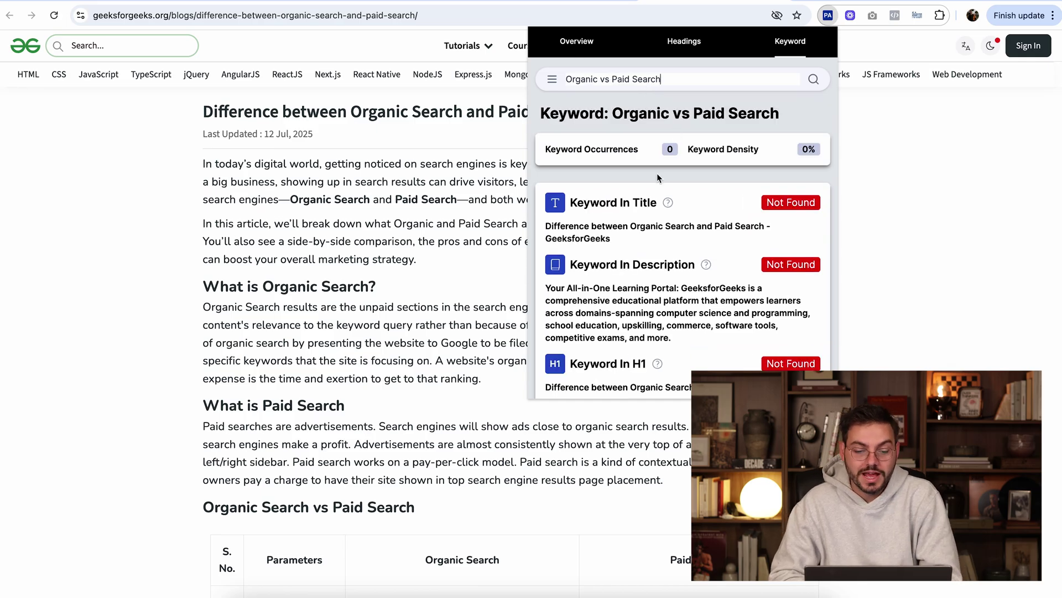
Rerun the check with the edited keyword variant and review the description results.
{"action": "scroll", "coordinate": [656, 174], "scroll_direction": "down", "scroll_amount": 1}
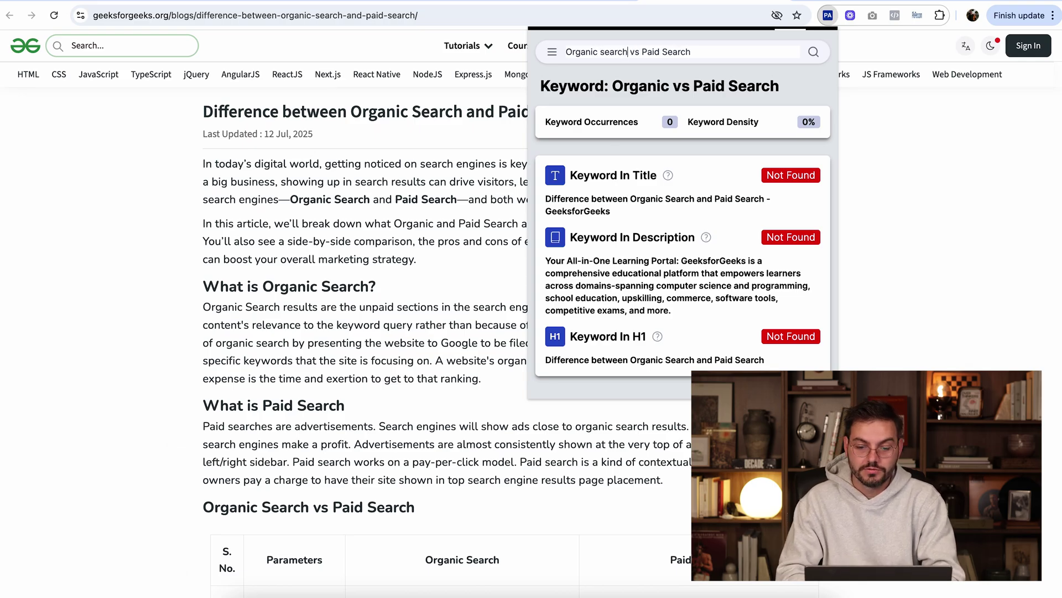
{"action": "key", "text": "Return"}
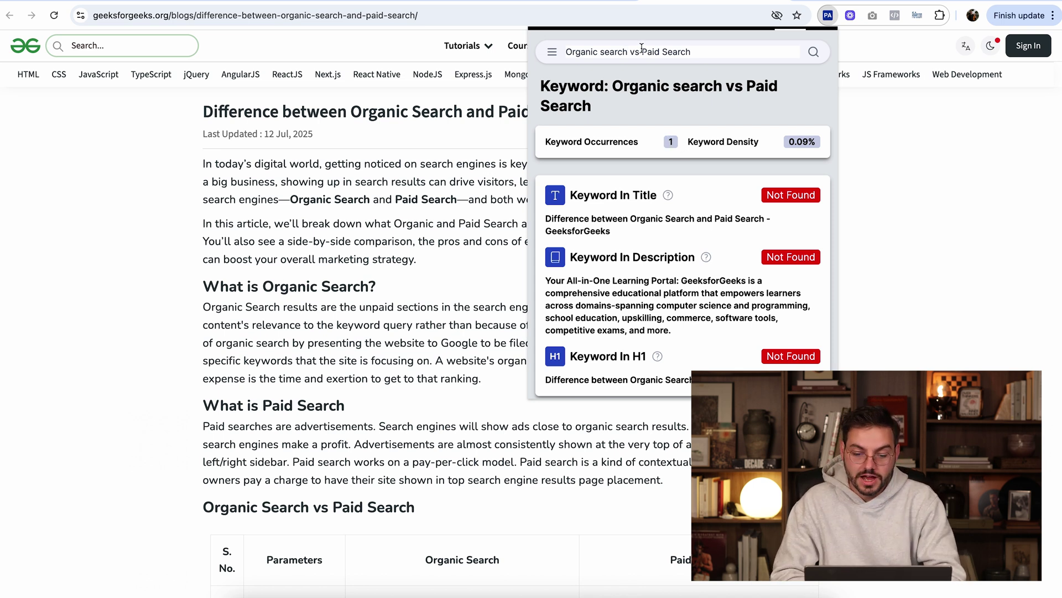
{"action": "scroll", "coordinate": [642, 48], "scroll_direction": "down", "scroll_amount": 1}
{"action": "left_click_drag", "start_coordinate": [671, 312], "coordinate": [649, 258]}
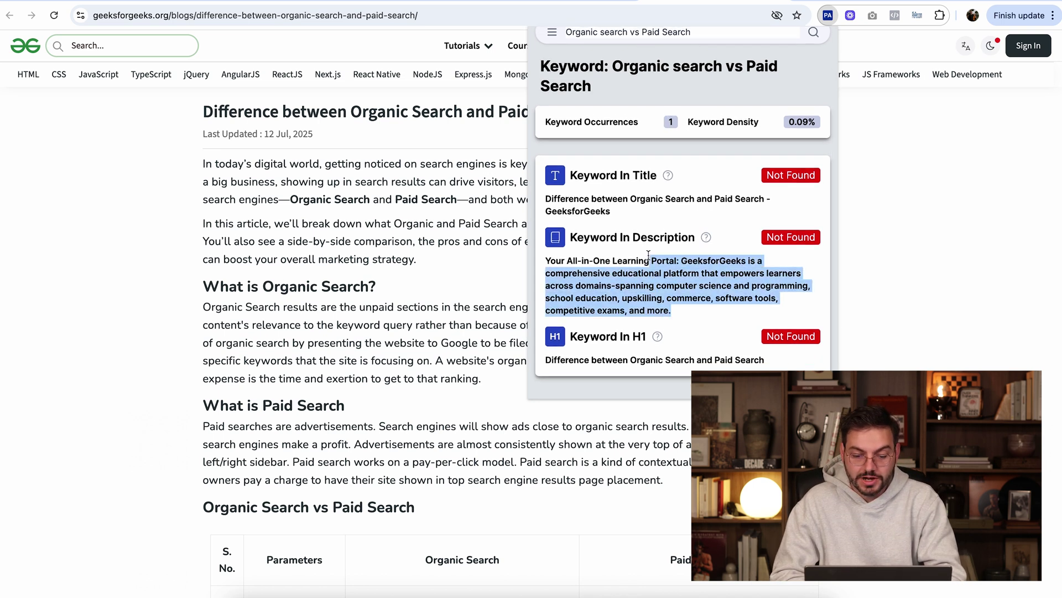
{"action": "left_click", "coordinate": [648, 257]}
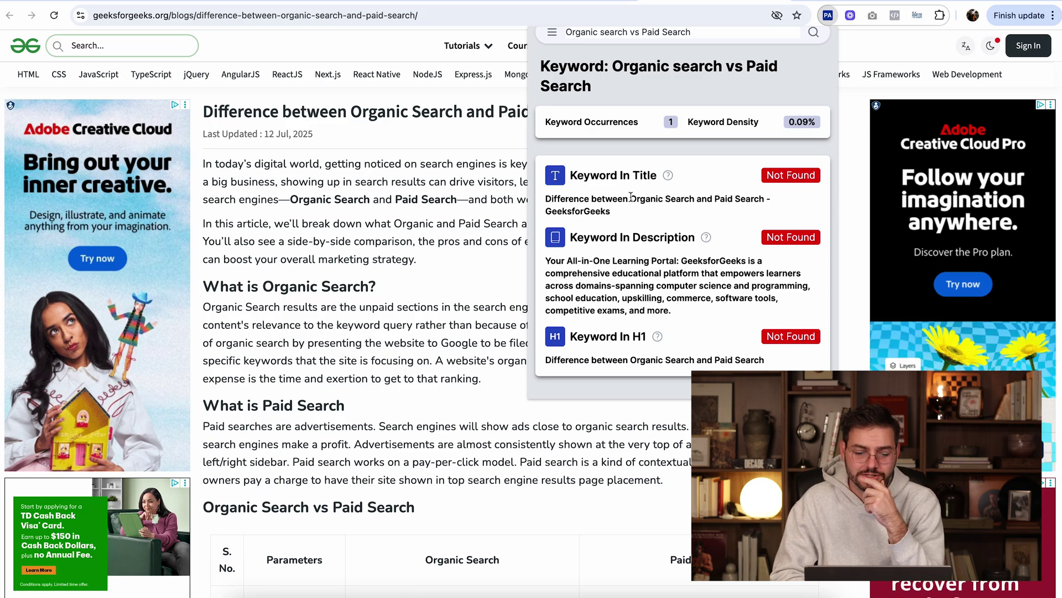
Check 'Organic Search and Paid Search' from the page title: found twice (0.17%) in title and H1.
{"action": "left_click_drag", "start_coordinate": [548, 198], "coordinate": [763, 200]}
{"action": "left_click", "coordinate": [634, 198]}
{"action": "key", "text": "ctrl+c"}
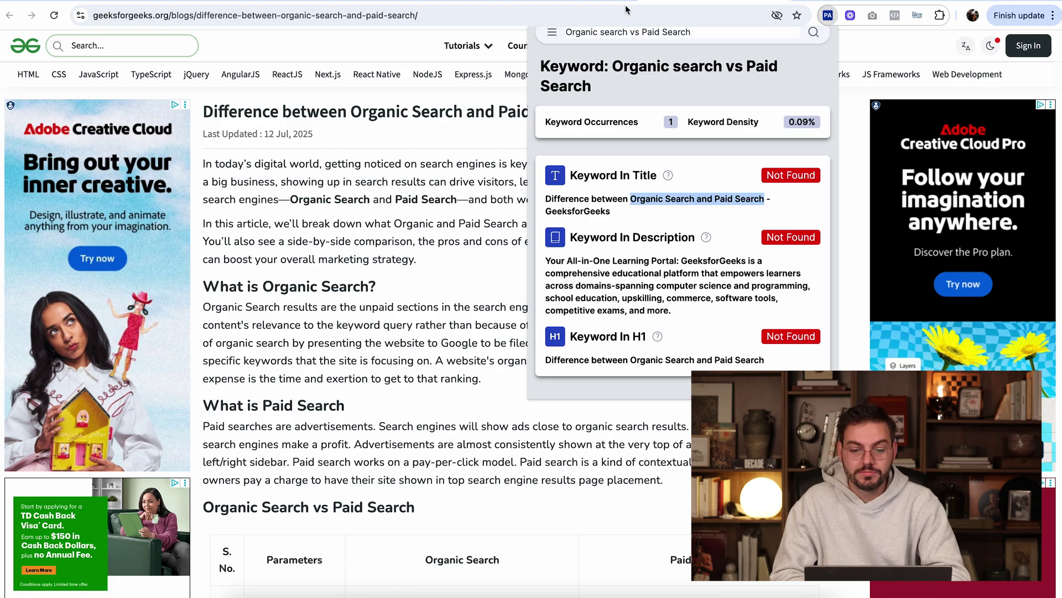
{"action": "left_click", "coordinate": [664, 32]}
{"action": "key", "text": "ctrl+a"}
{"action": "key", "text": "ctrl+v"}
{"action": "key", "text": "Return"}
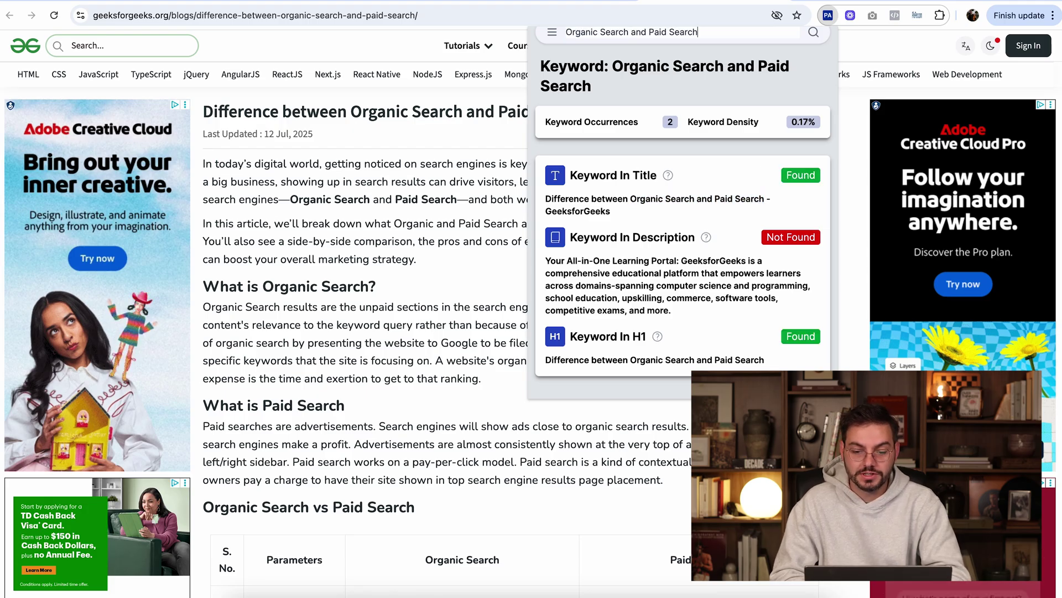
{"action": "scroll", "coordinate": [677, 171], "scroll_direction": "up", "scroll_amount": 1}
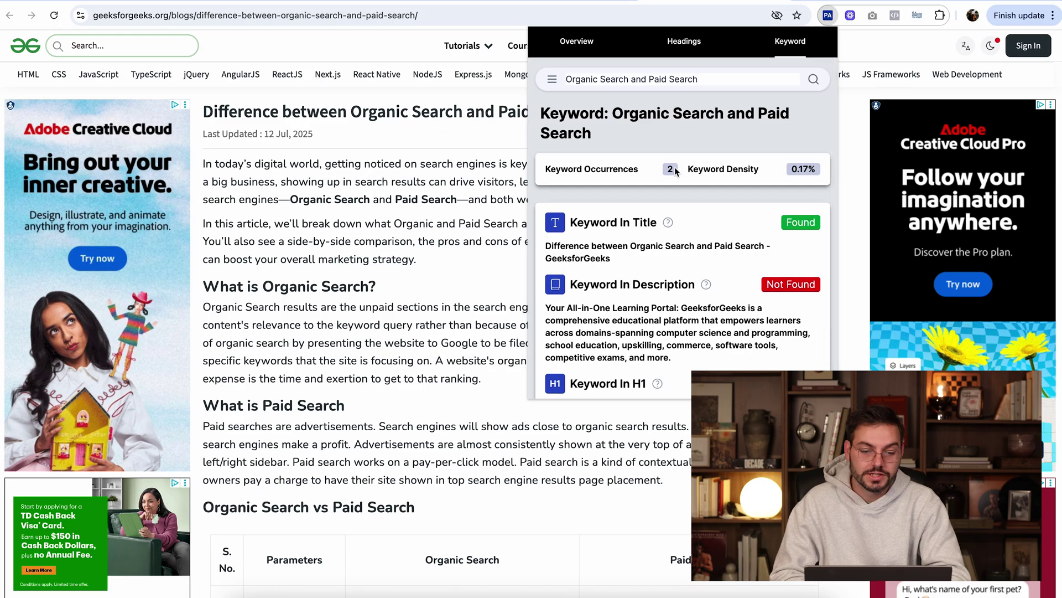
{"action": "key", "text": "ctrl+Tab"}
Run Semrush's Keyword Overview for 'Organic Search and Paid Search'.
{"action": "scroll", "coordinate": [420, 33], "scroll_direction": "up", "scroll_amount": 10}
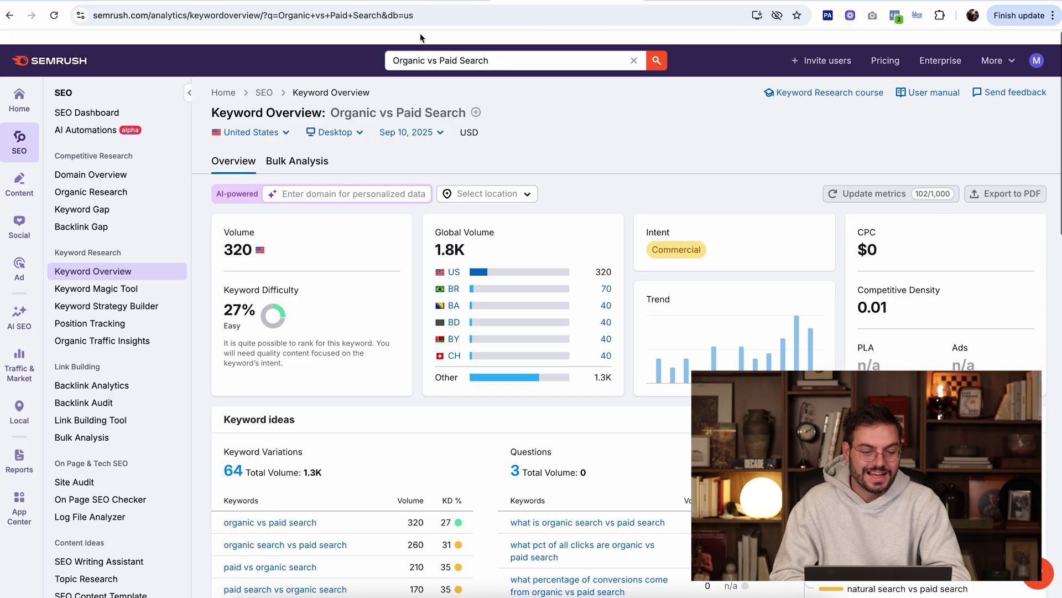
{"action": "left_click", "coordinate": [526, 46]}
{"action": "key", "text": "ctrl+a"}
{"action": "key", "text": "ctrl+v"}
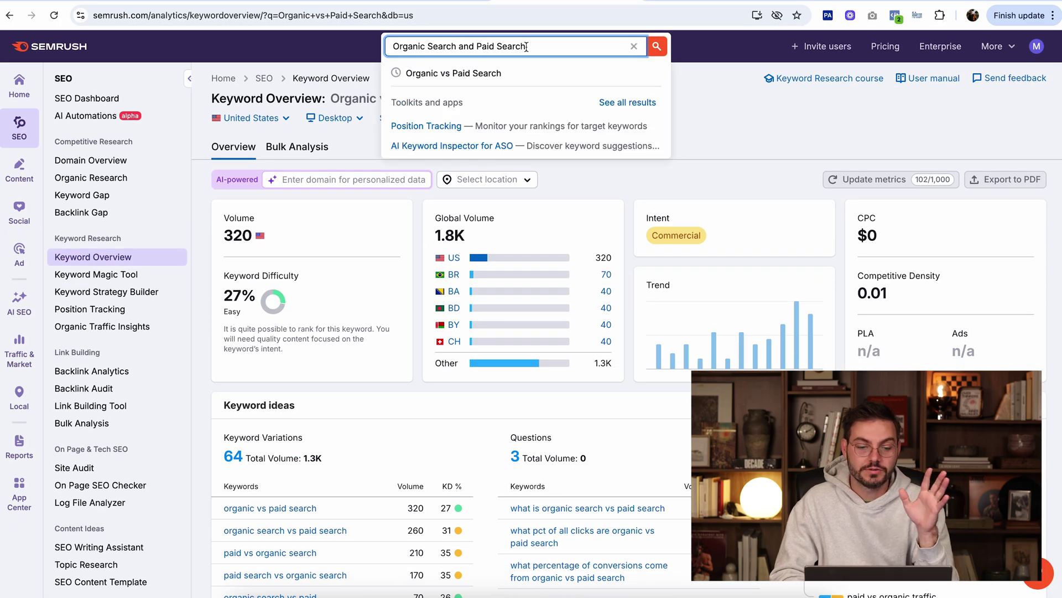
{"action": "key", "text": "Return"}
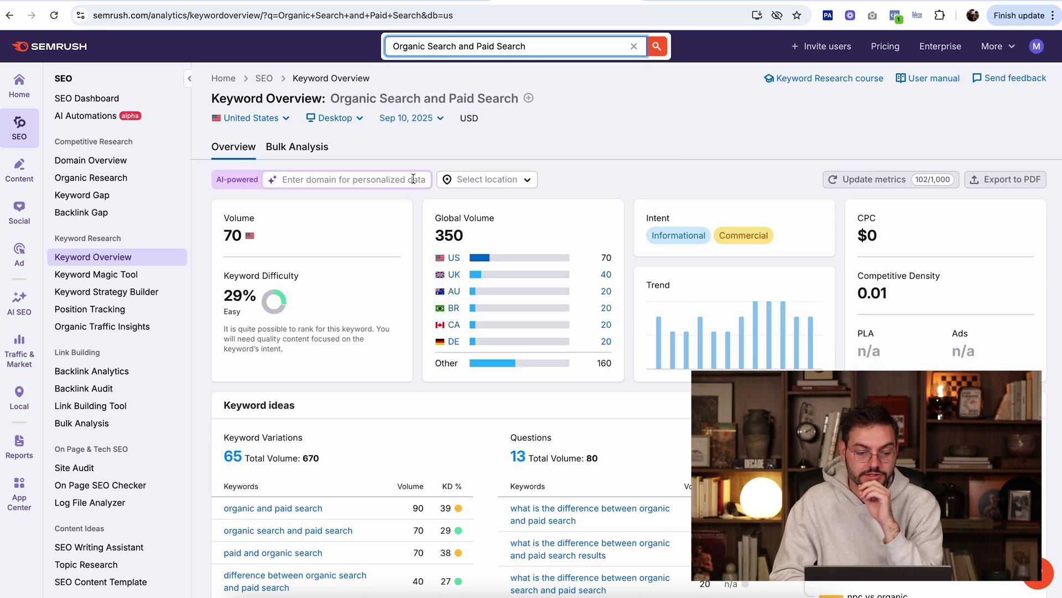
Review its 70 volume and 29% difficulty results, then return to Page Audit for heytony.ca.
{"action": "scroll", "coordinate": [413, 213], "scroll_direction": "down", "scroll_amount": 1}
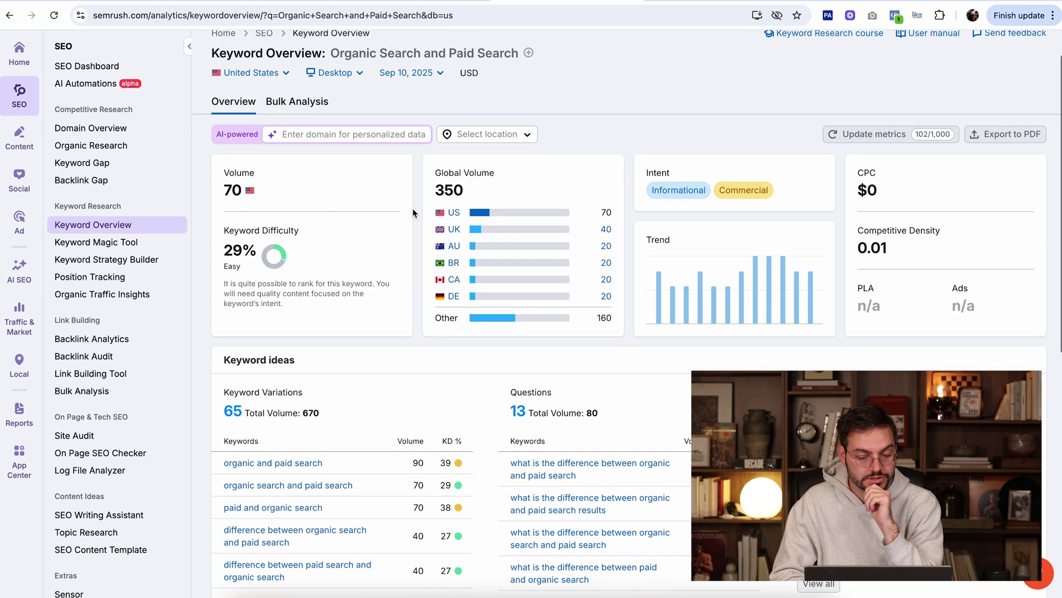
{"action": "scroll", "coordinate": [413, 213], "scroll_direction": "up", "scroll_amount": 1}
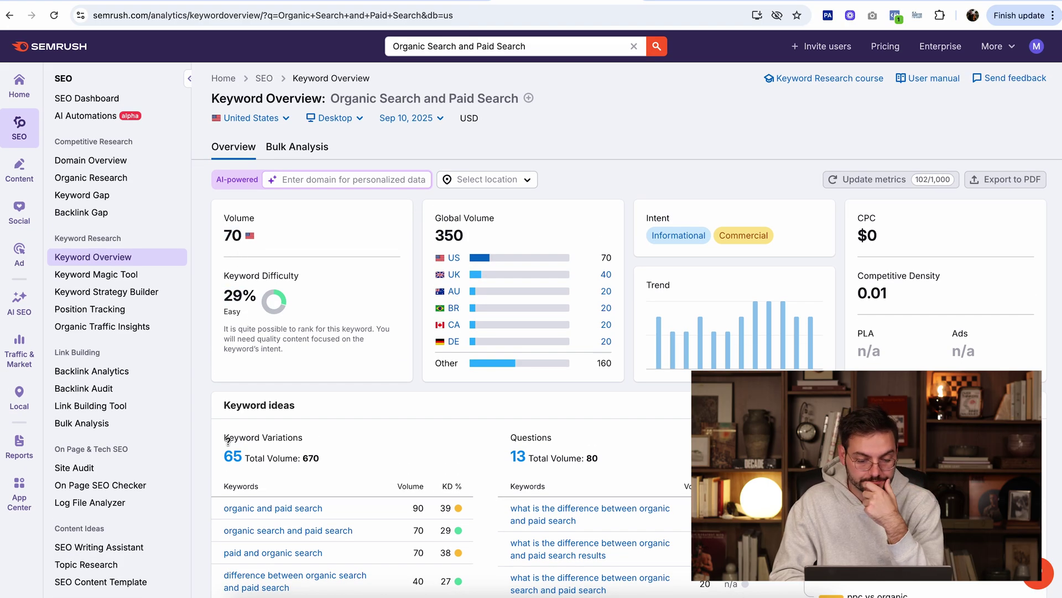
{"action": "scroll", "coordinate": [227, 441], "scroll_direction": "down", "scroll_amount": 6}
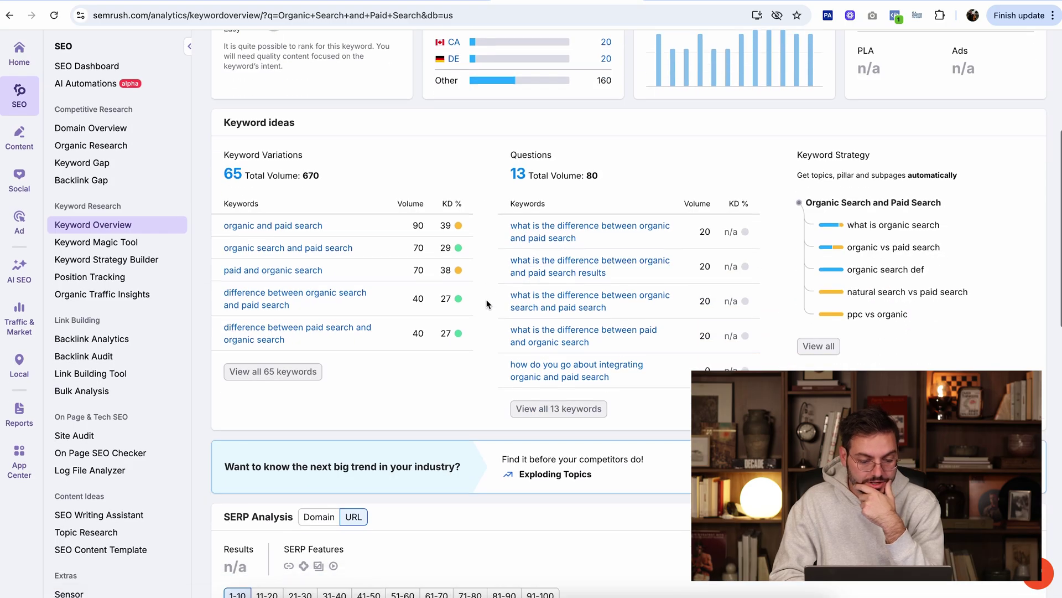
{"action": "scroll", "coordinate": [487, 303], "scroll_direction": "down", "scroll_amount": 9}
{"action": "scroll", "coordinate": [609, 268], "scroll_direction": "down", "scroll_amount": 3}
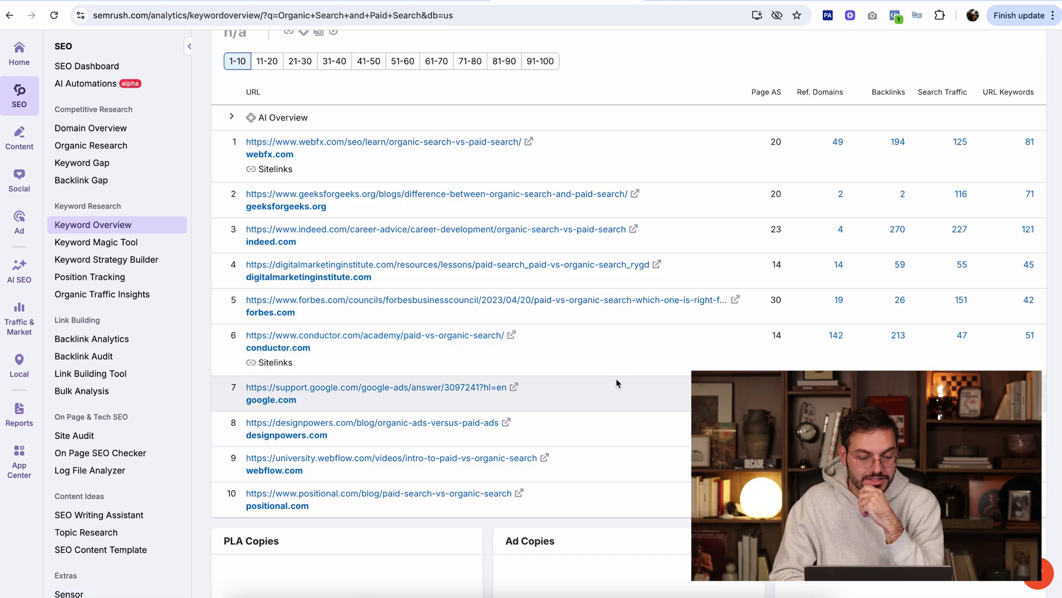
{"action": "scroll", "coordinate": [615, 285], "scroll_direction": "up", "scroll_amount": 10}
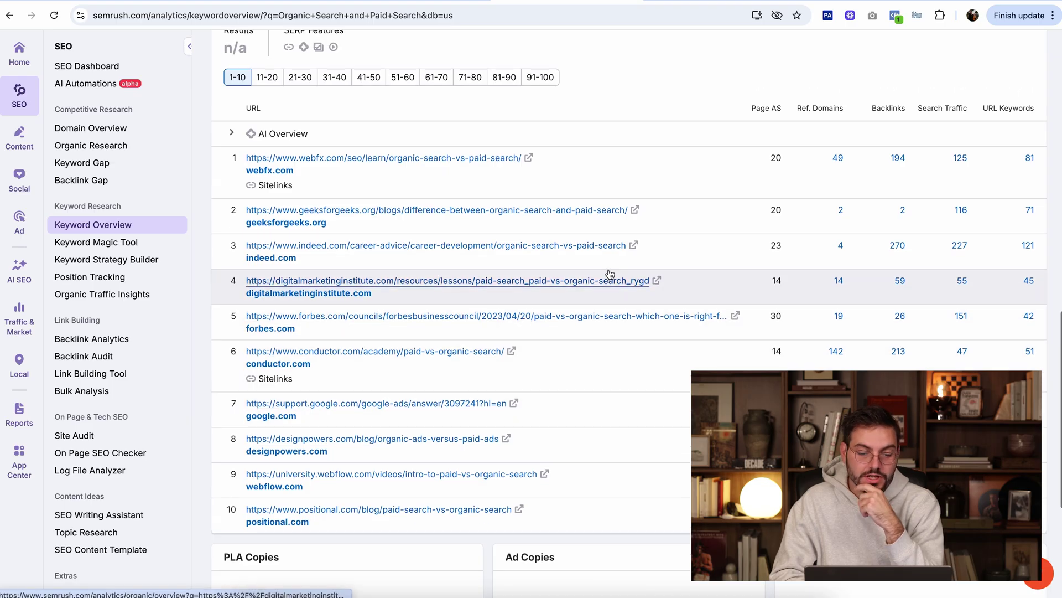
{"action": "scroll", "coordinate": [639, 127], "scroll_direction": "up", "scroll_amount": 5}
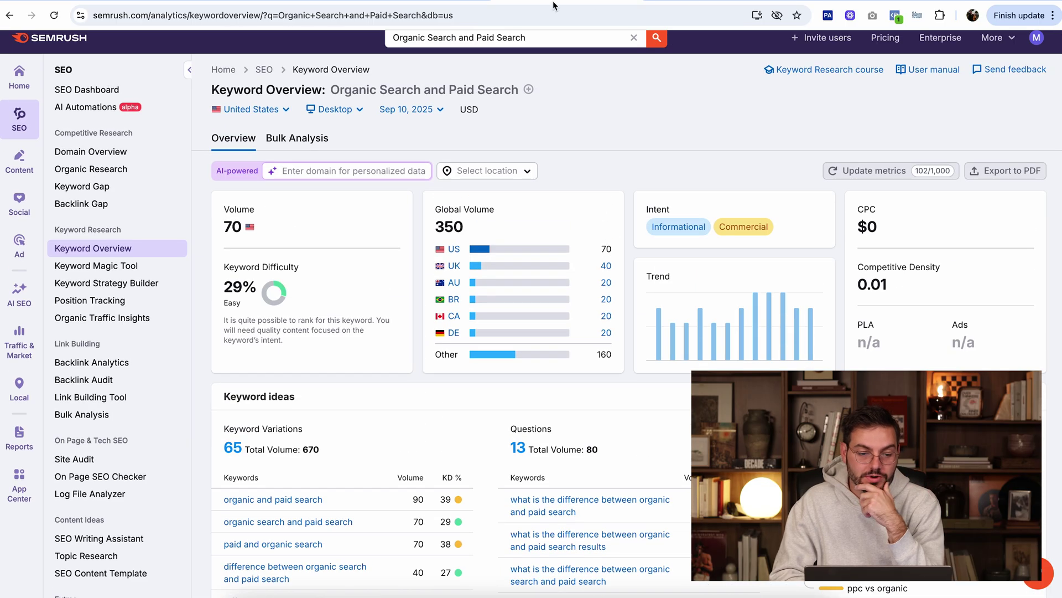
{"action": "left_click", "coordinate": [489, 2]}
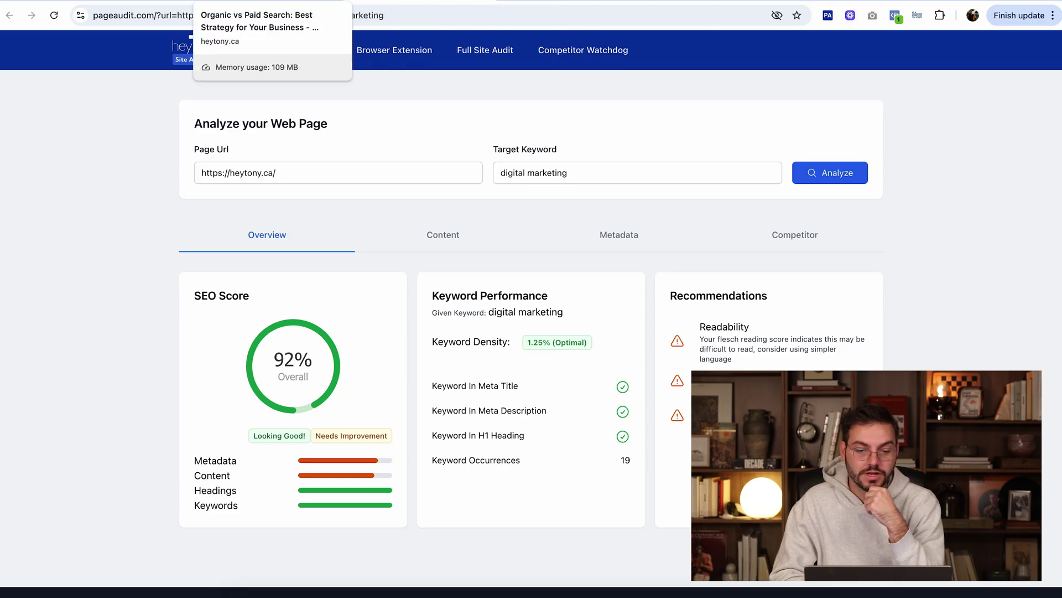
Show Page Audit's page summary for the GeeksforGeeks article, about 1,200 words.
{"action": "left_click", "coordinate": [711, 2]}
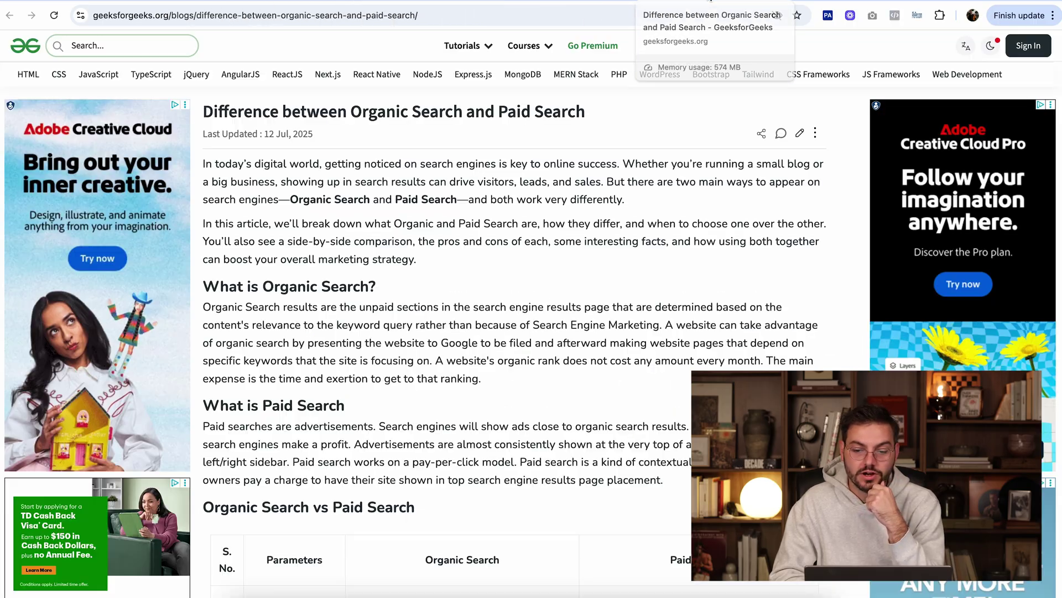
{"action": "left_click", "coordinate": [828, 15]}
{"action": "scroll", "coordinate": [662, 179], "scroll_direction": "down", "scroll_amount": 4}
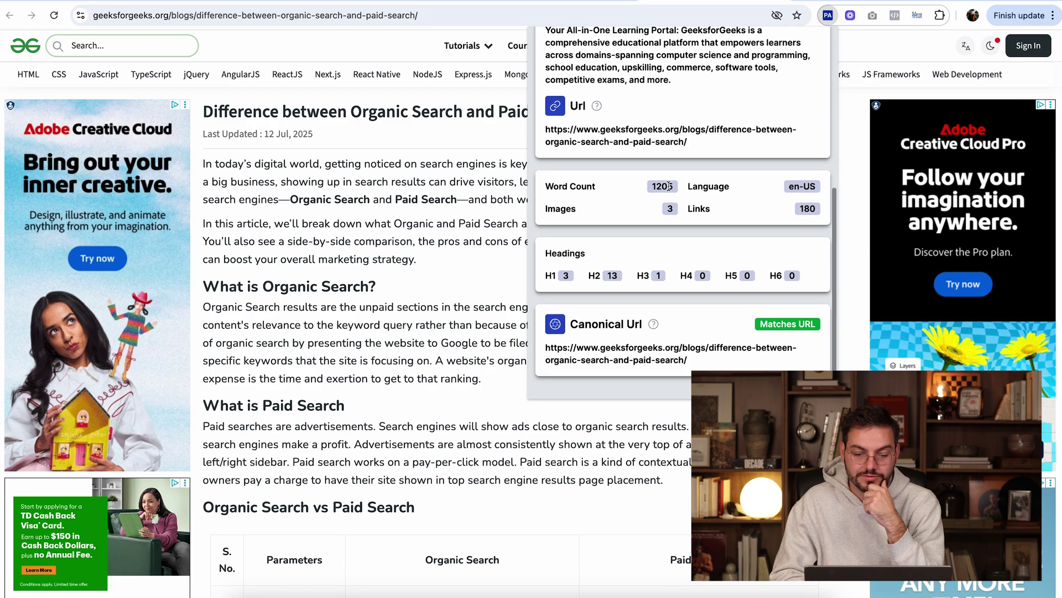
Show Page Audit's summary for the heytony.ca post, about 2,600 words, then close it.
{"action": "left_click", "coordinate": [405, 3]}
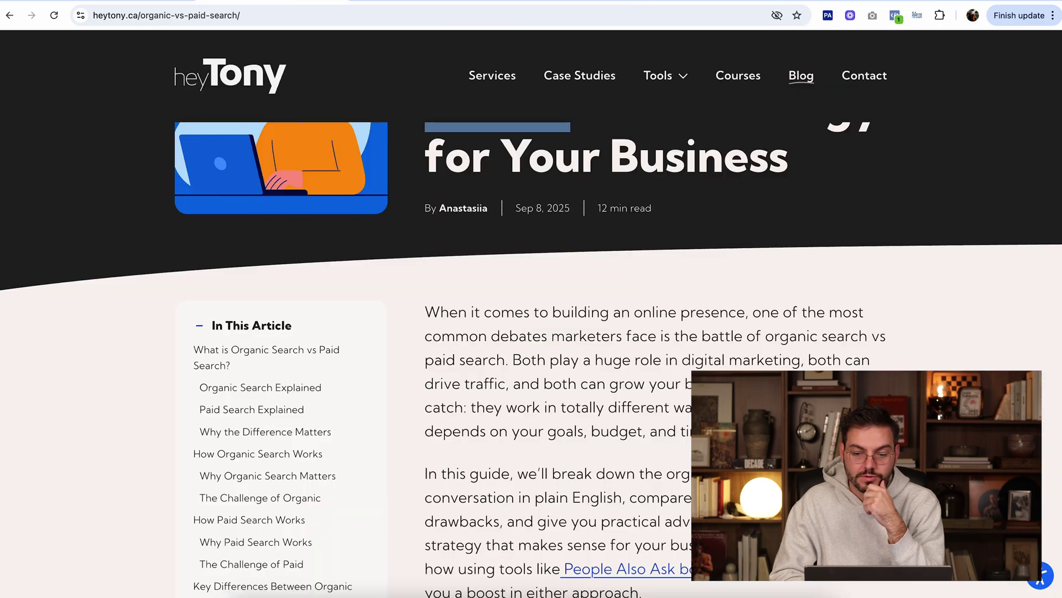
{"action": "left_click", "coordinate": [828, 15]}
{"action": "scroll", "coordinate": [640, 243], "scroll_direction": "down", "scroll_amount": 4}
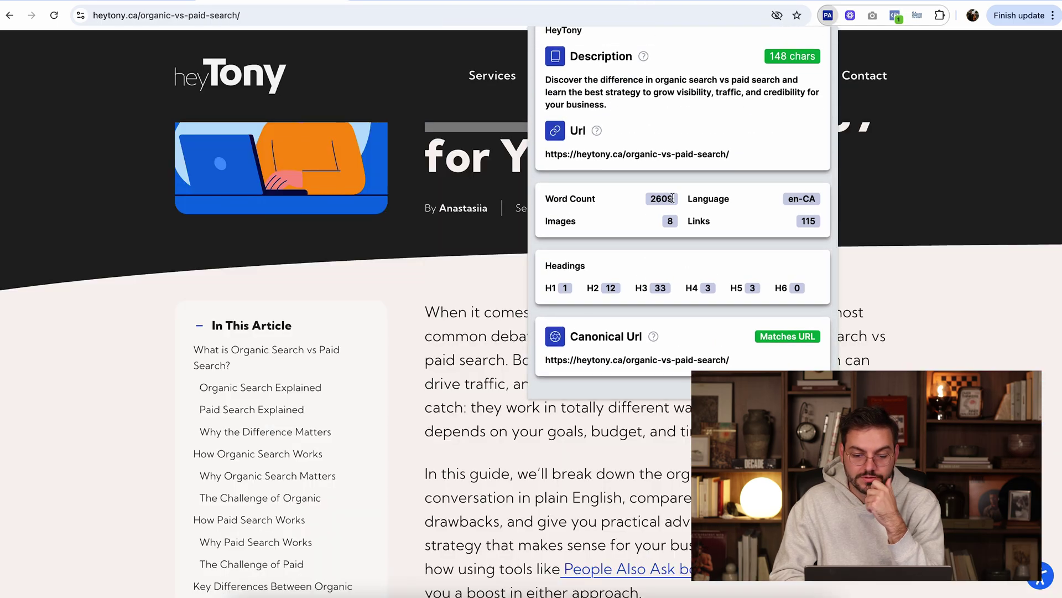
{"action": "left_click", "coordinate": [475, 315]}
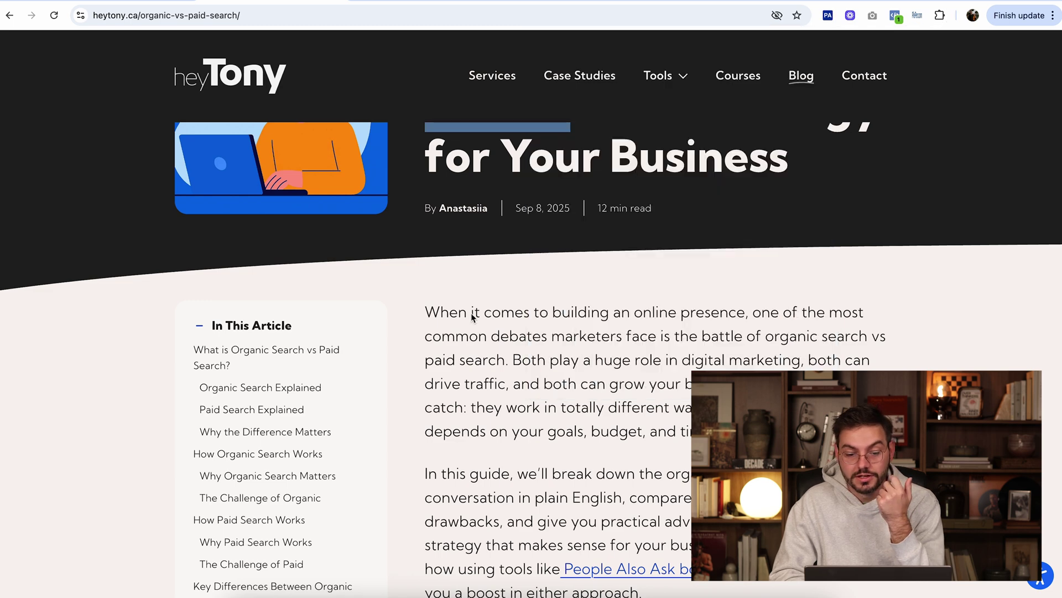
{"action": "scroll", "coordinate": [473, 317], "scroll_direction": "down", "scroll_amount": 1}
Skim the heytony.ca post down to its HeyTony FAQs and back.
{"action": "scroll", "coordinate": [472, 317], "scroll_direction": "down", "scroll_amount": 20}
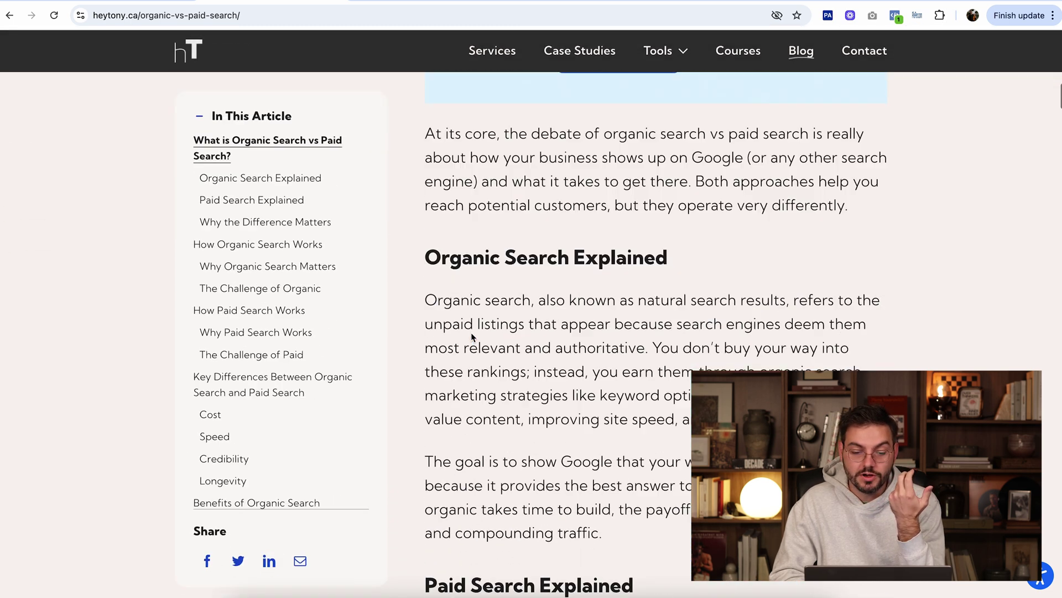
{"action": "scroll", "coordinate": [472, 339], "scroll_direction": "down", "scroll_amount": 20}
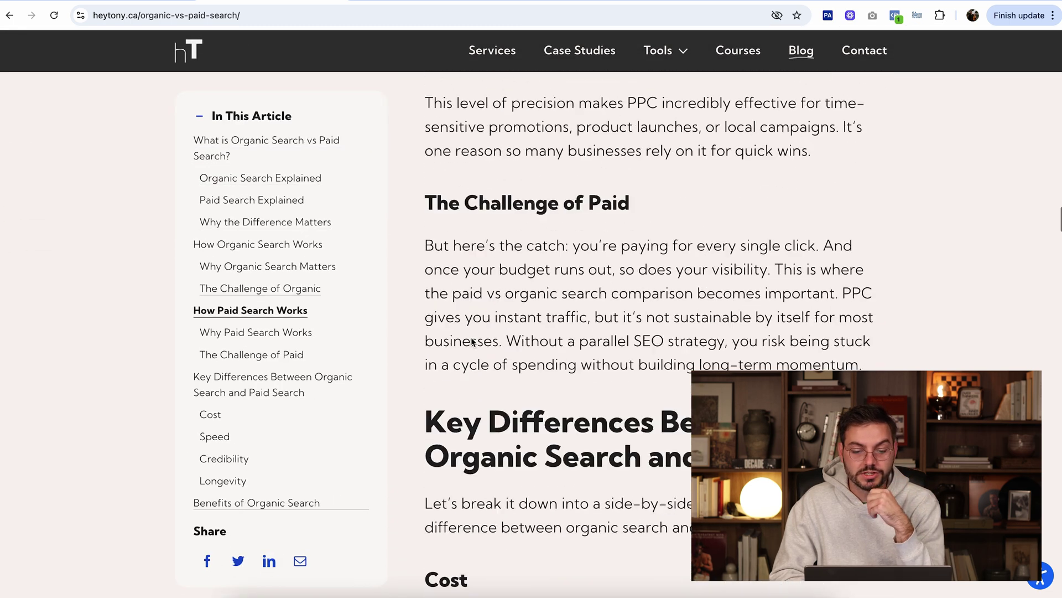
{"action": "scroll", "coordinate": [472, 341], "scroll_direction": "down", "scroll_amount": 8}
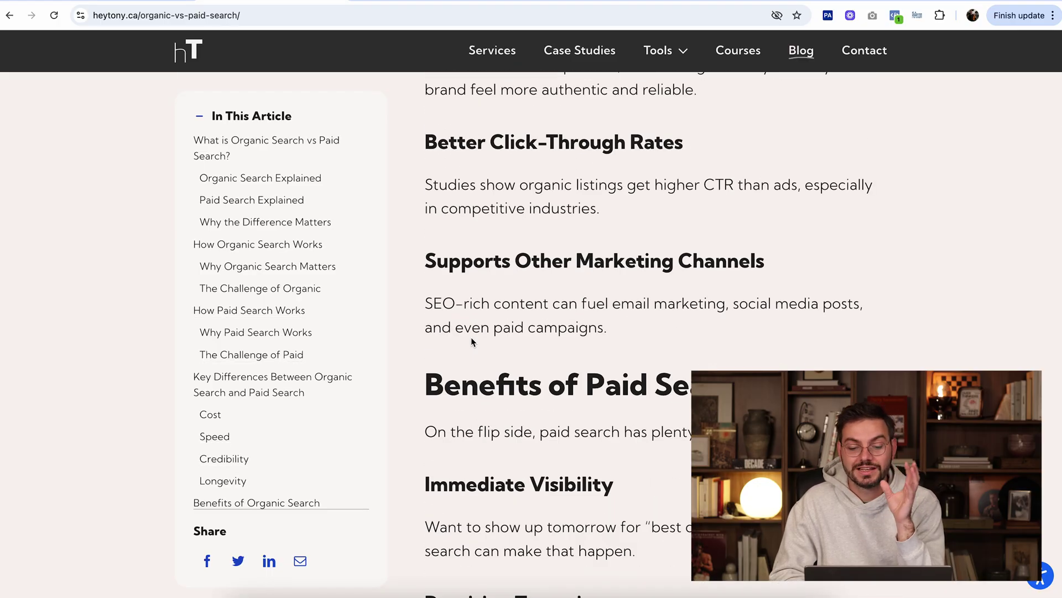
{"action": "scroll", "coordinate": [472, 342], "scroll_direction": "down", "scroll_amount": 16}
{"action": "scroll", "coordinate": [472, 341], "scroll_direction": "down", "scroll_amount": 20}
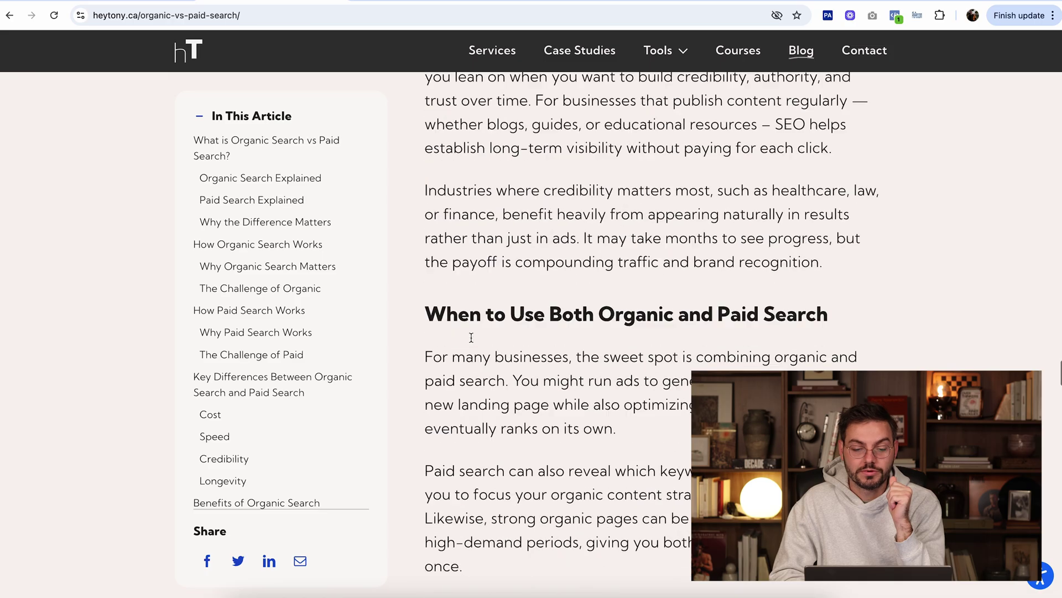
{"action": "scroll", "coordinate": [472, 337], "scroll_direction": "down", "scroll_amount": 20}
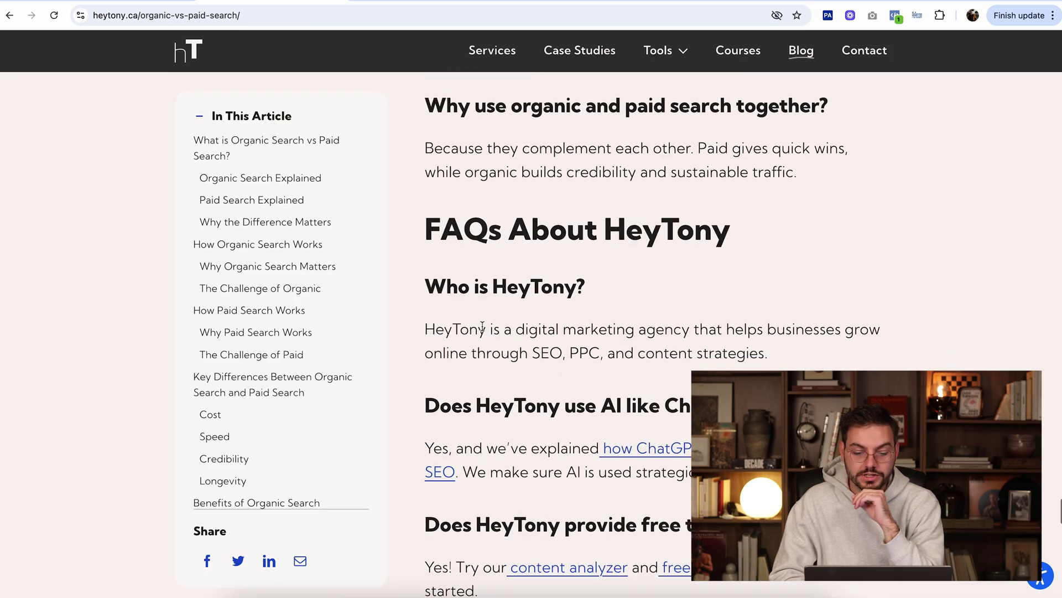
{"action": "scroll", "coordinate": [482, 326], "scroll_direction": "down", "scroll_amount": 4}
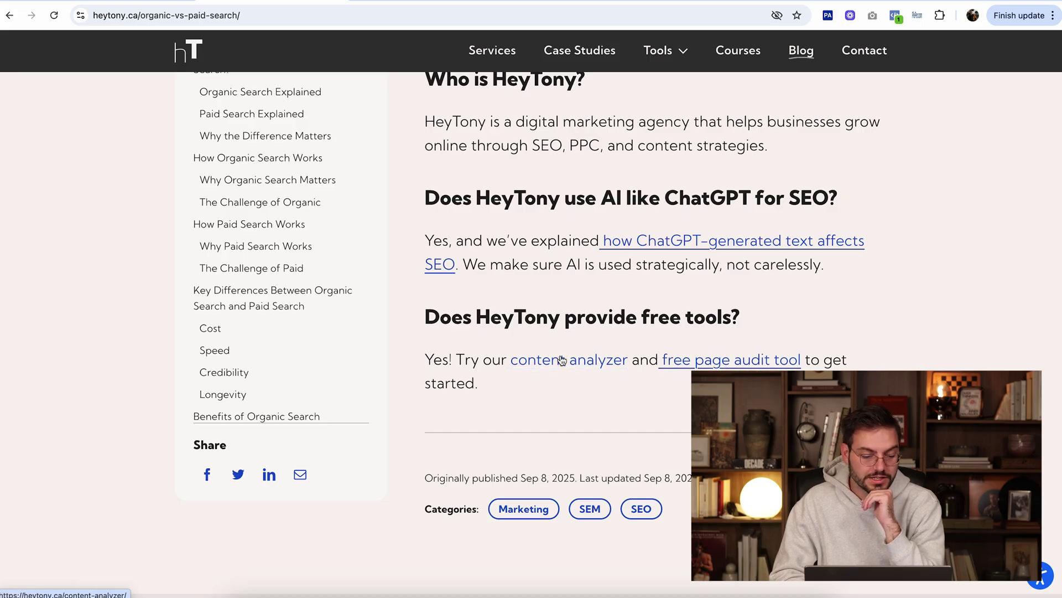
{"action": "scroll", "coordinate": [561, 360], "scroll_direction": "up", "scroll_amount": 20}
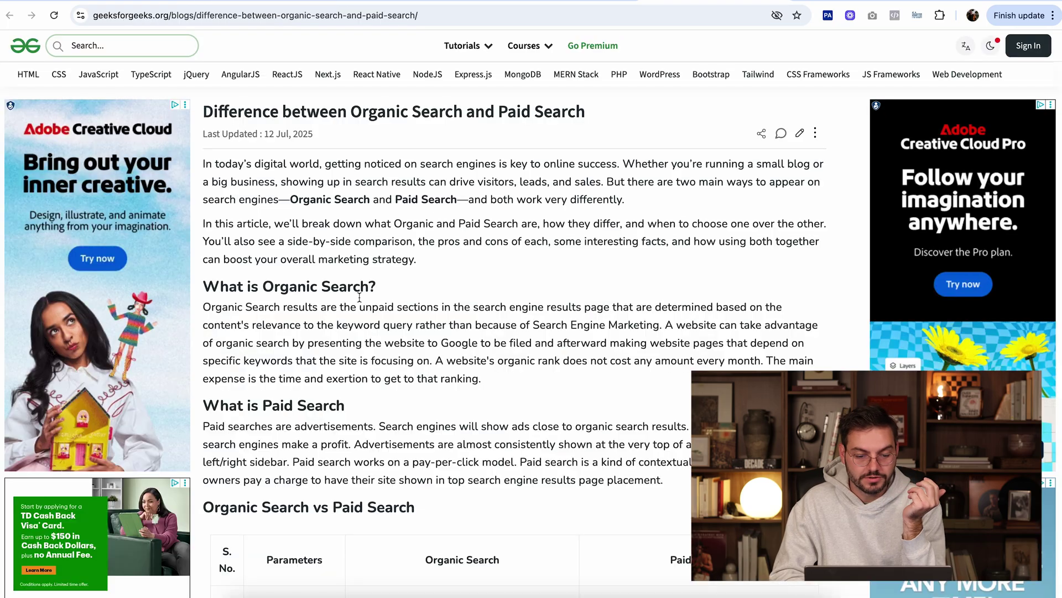
{"action": "scroll", "coordinate": [358, 303], "scroll_direction": "down", "scroll_amount": 5}
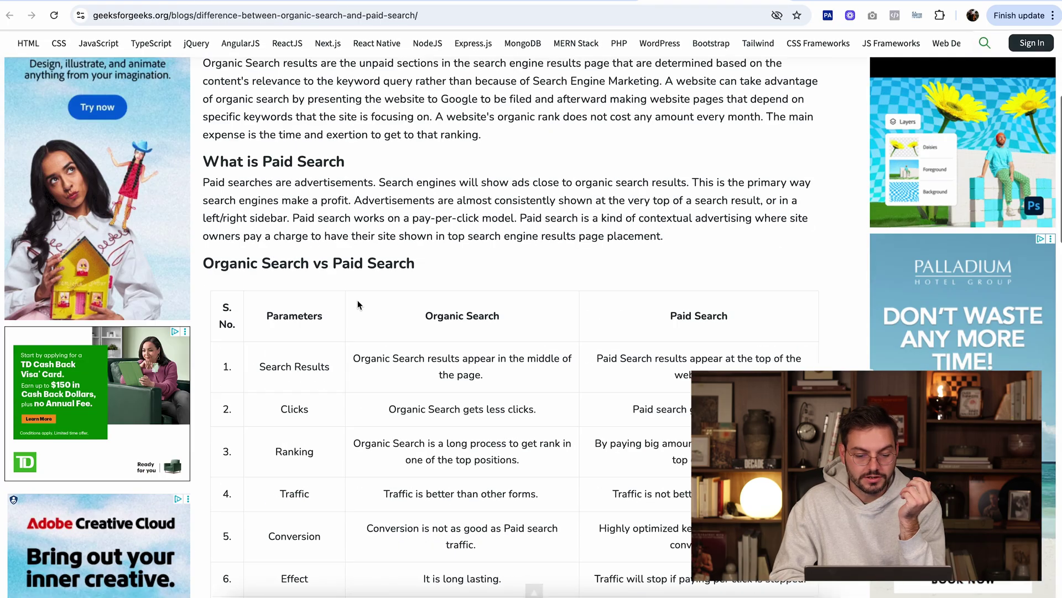
Read the GeeksforGeeks article down to its Conclusion and back, highlighting intro text.
{"action": "scroll", "coordinate": [357, 303], "scroll_direction": "down", "scroll_amount": 15}
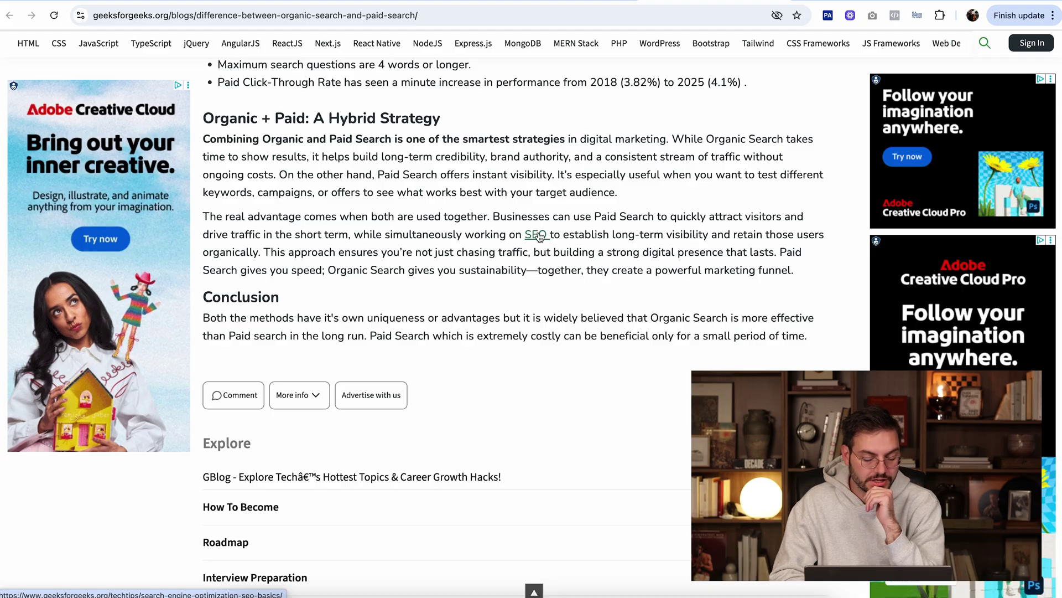
{"action": "scroll", "coordinate": [539, 233], "scroll_direction": "down", "scroll_amount": 3}
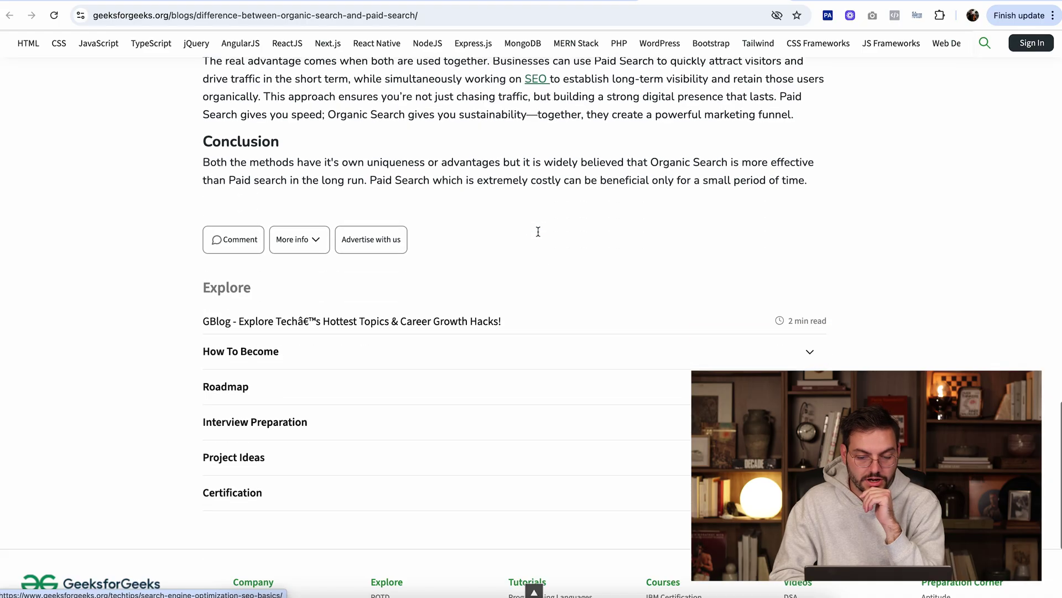
{"action": "scroll", "coordinate": [538, 231], "scroll_direction": "down", "scroll_amount": 2}
{"action": "scroll", "coordinate": [475, 246], "scroll_direction": "up", "scroll_amount": 20}
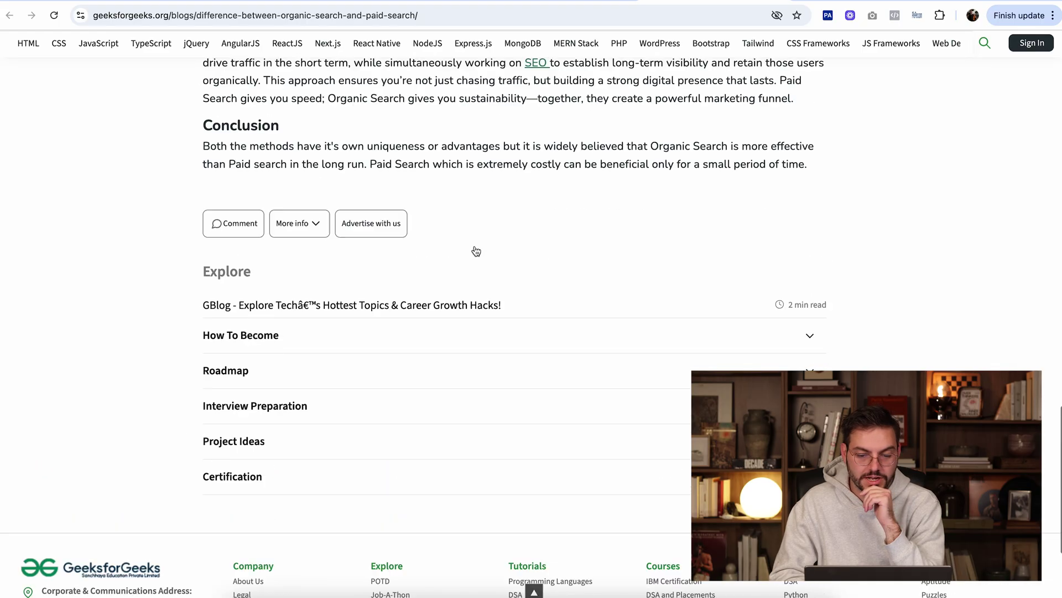
{"action": "scroll", "coordinate": [474, 246], "scroll_direction": "up", "scroll_amount": 2}
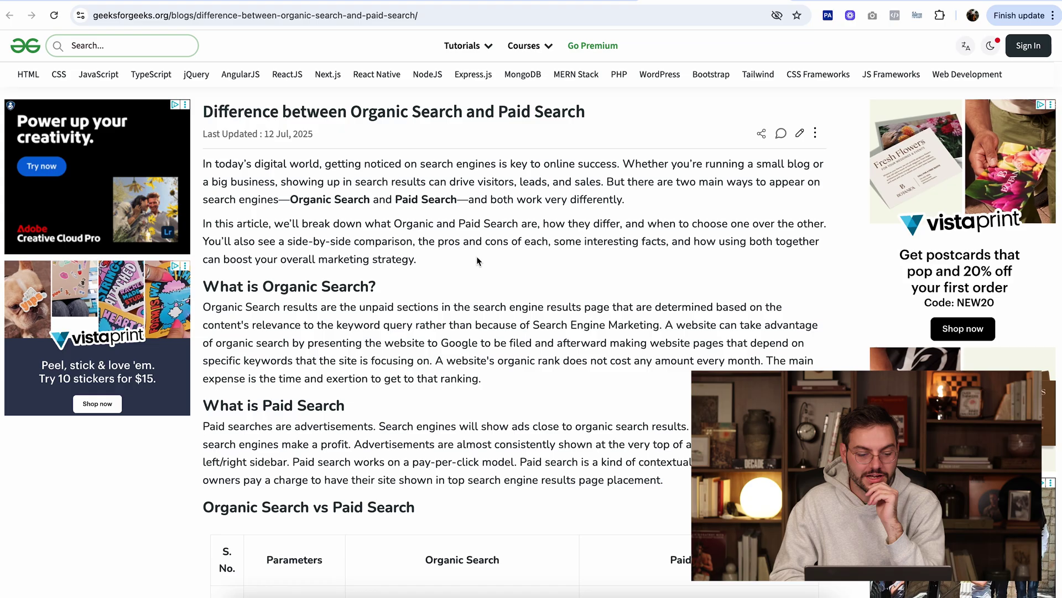
{"action": "left_click_drag", "start_coordinate": [474, 246], "coordinate": [468, 199]}
{"action": "left_click", "coordinate": [472, 199]}
Highlight the comparison table's Search Results row, then return to the heytony.ca post.
{"action": "scroll", "coordinate": [472, 200], "scroll_direction": "down", "scroll_amount": 3}
{"action": "scroll", "coordinate": [471, 198], "scroll_direction": "down", "scroll_amount": 5}
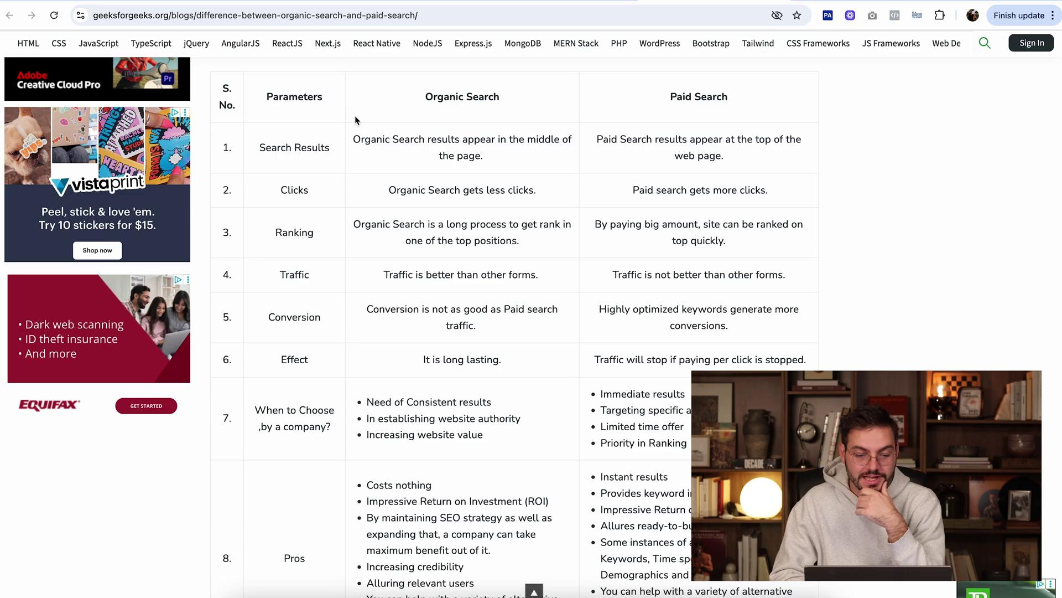
{"action": "left_click_drag", "start_coordinate": [352, 135], "coordinate": [542, 158]}
{"action": "left_click", "coordinate": [543, 158]}
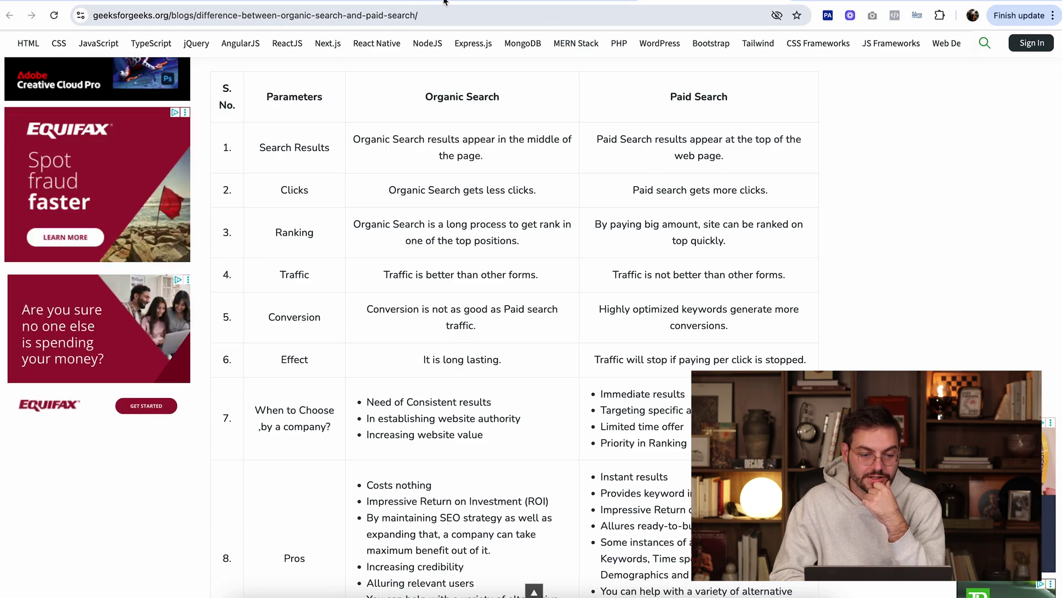
{"action": "key", "text": "ctrl+Tab"}
{"action": "scroll", "coordinate": [541, 159], "scroll_direction": "down", "scroll_amount": 5}
{"action": "scroll", "coordinate": [541, 160], "scroll_direction": "down", "scroll_amount": 15}
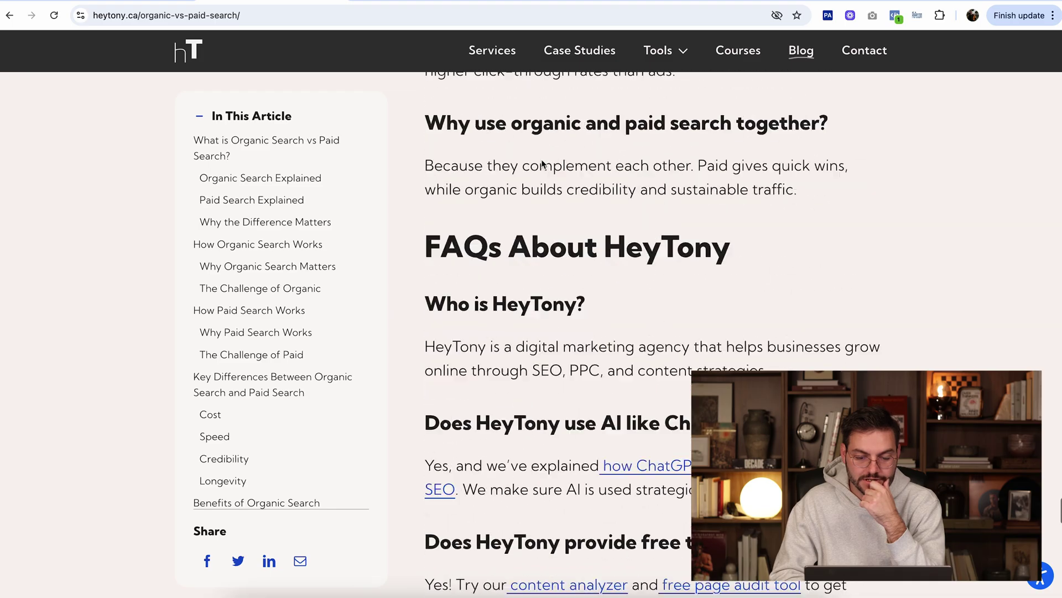
{"action": "scroll", "coordinate": [542, 162], "scroll_direction": "up", "scroll_amount": 15}
{"action": "scroll", "coordinate": [543, 164], "scroll_direction": "up", "scroll_amount": 15}
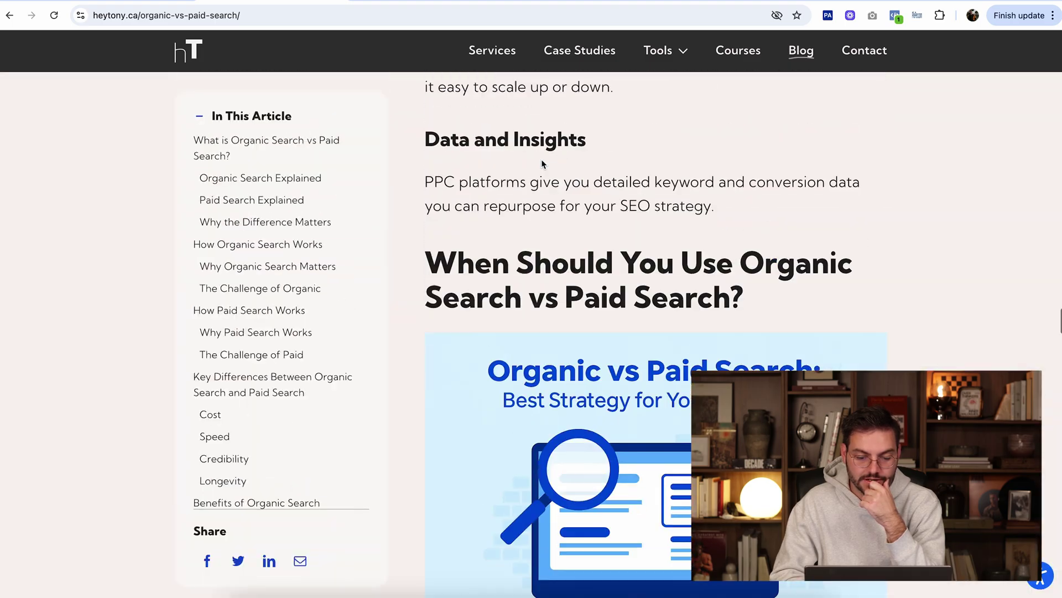
{"action": "scroll", "coordinate": [543, 162], "scroll_direction": "up", "scroll_amount": 15}
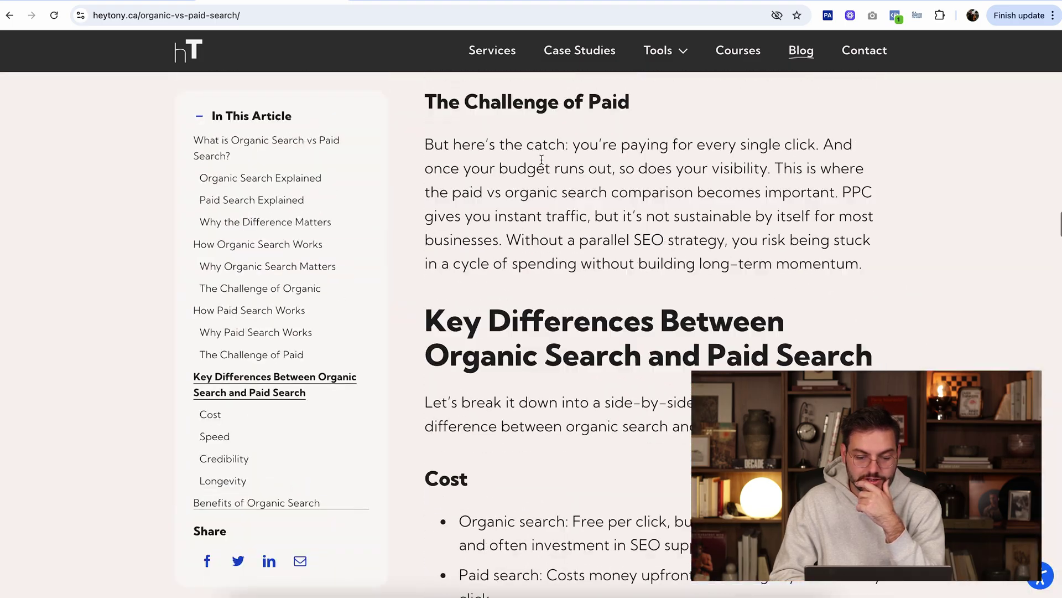
{"action": "scroll", "coordinate": [541, 159], "scroll_direction": "up", "scroll_amount": 15}
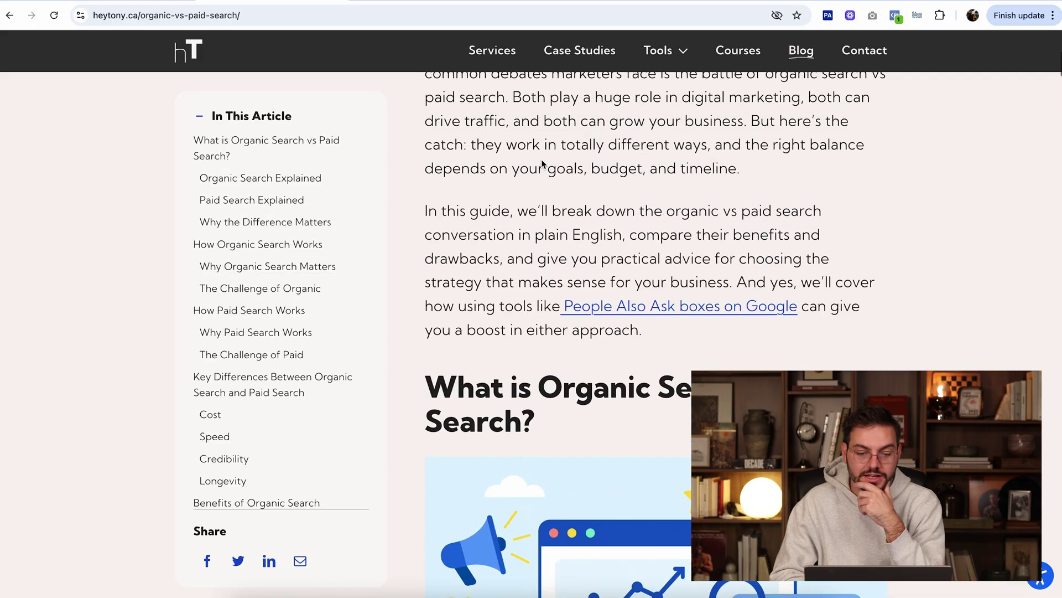
{"action": "scroll", "coordinate": [542, 164], "scroll_direction": "up", "scroll_amount": 7}
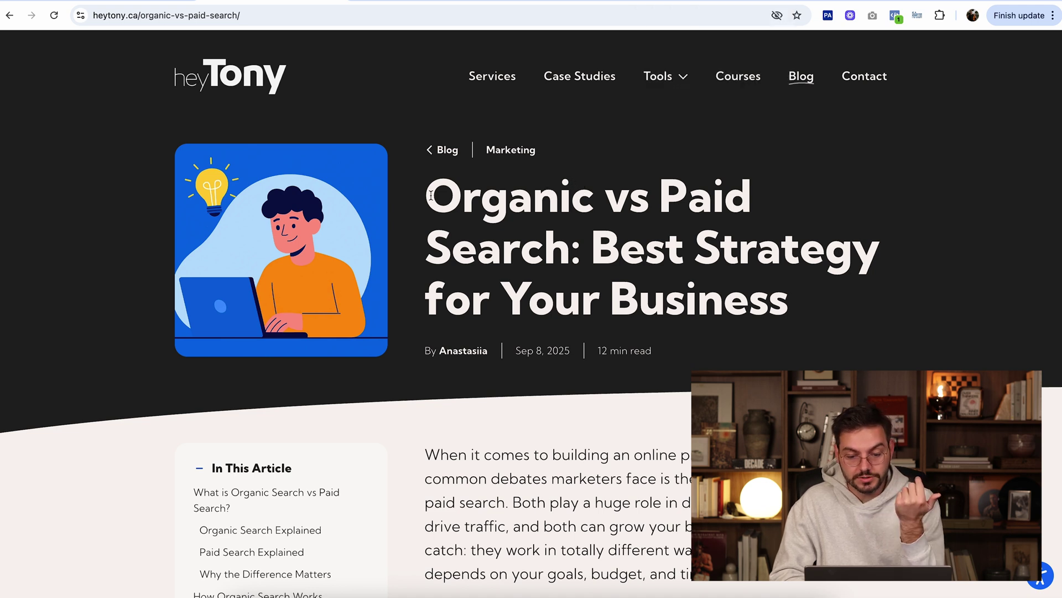
{"action": "left_click_drag", "start_coordinate": [431, 194], "coordinate": [676, 284]}
{"action": "left_click", "coordinate": [675, 285]}
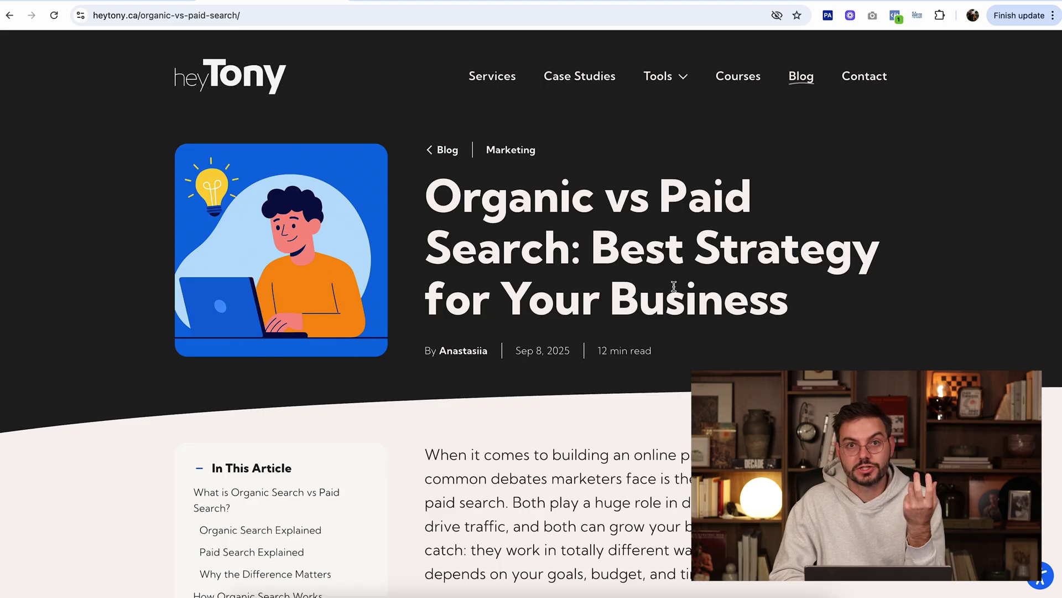
{"action": "scroll", "coordinate": [674, 287], "scroll_direction": "down", "scroll_amount": 10}
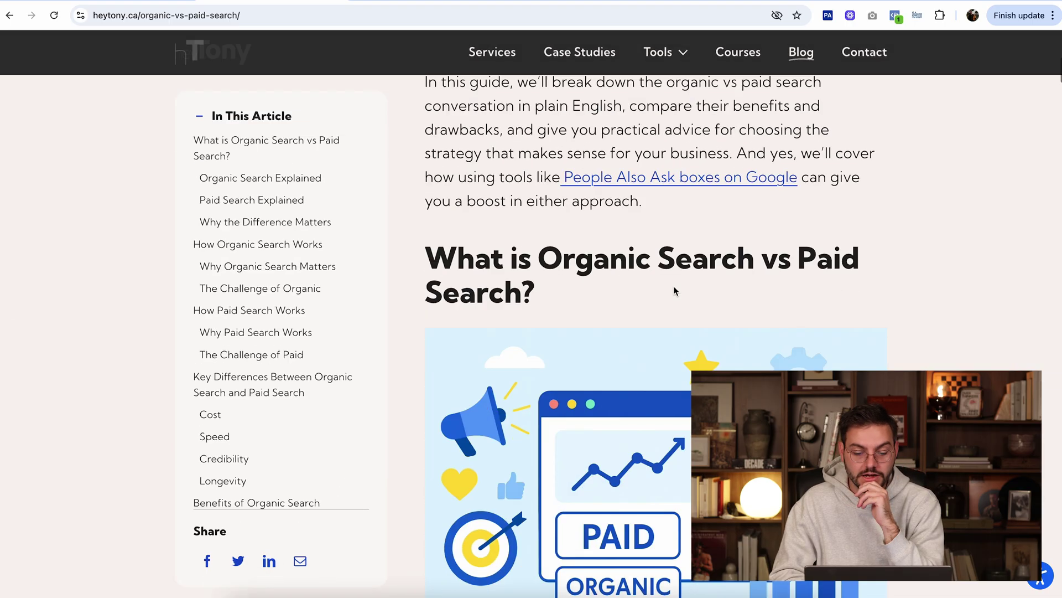
{"action": "scroll", "coordinate": [674, 290], "scroll_direction": "down", "scroll_amount": 15}
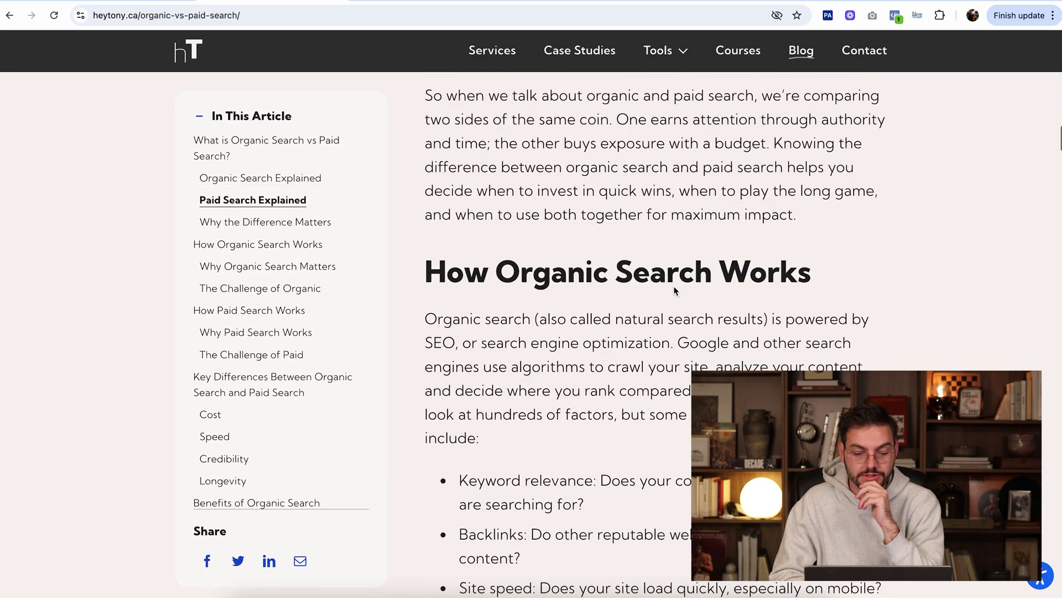
{"action": "scroll", "coordinate": [674, 286], "scroll_direction": "down", "scroll_amount": 10}
{"action": "scroll", "coordinate": [674, 286], "scroll_direction": "up", "scroll_amount": 20}
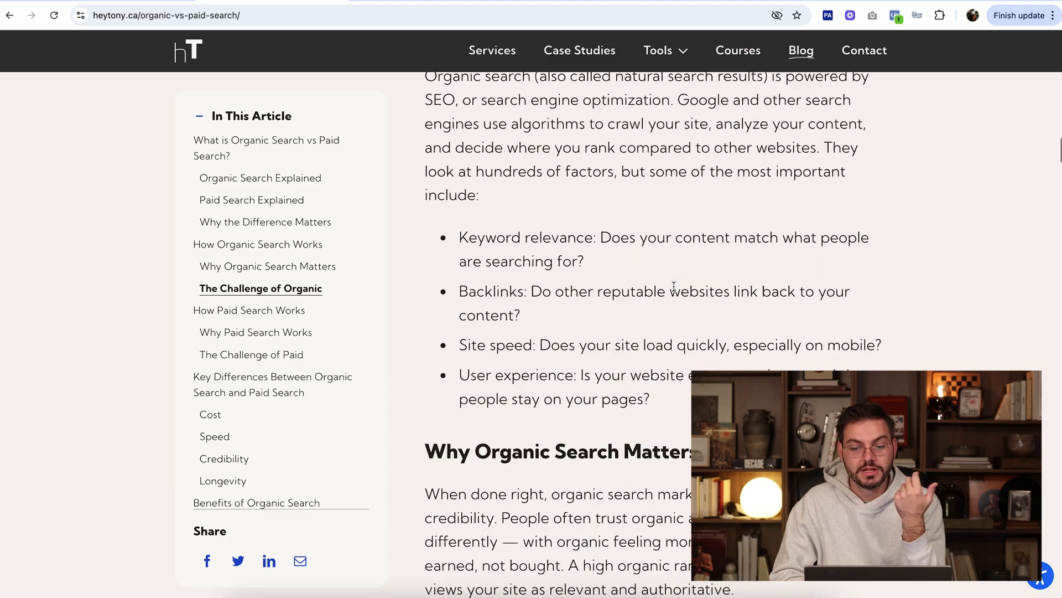
{"action": "scroll", "coordinate": [674, 286], "scroll_direction": "up", "scroll_amount": 3}
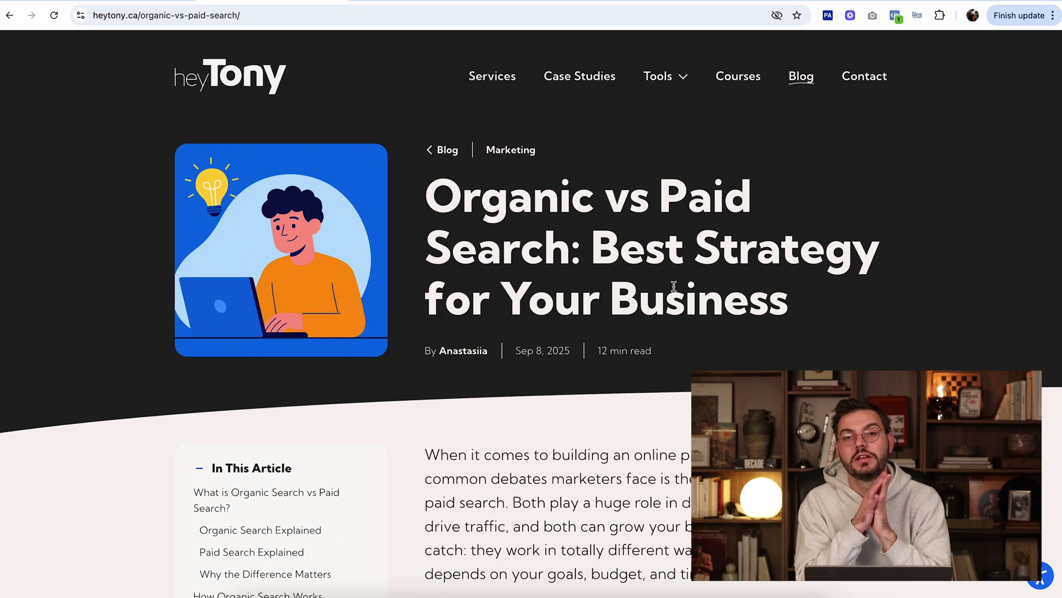